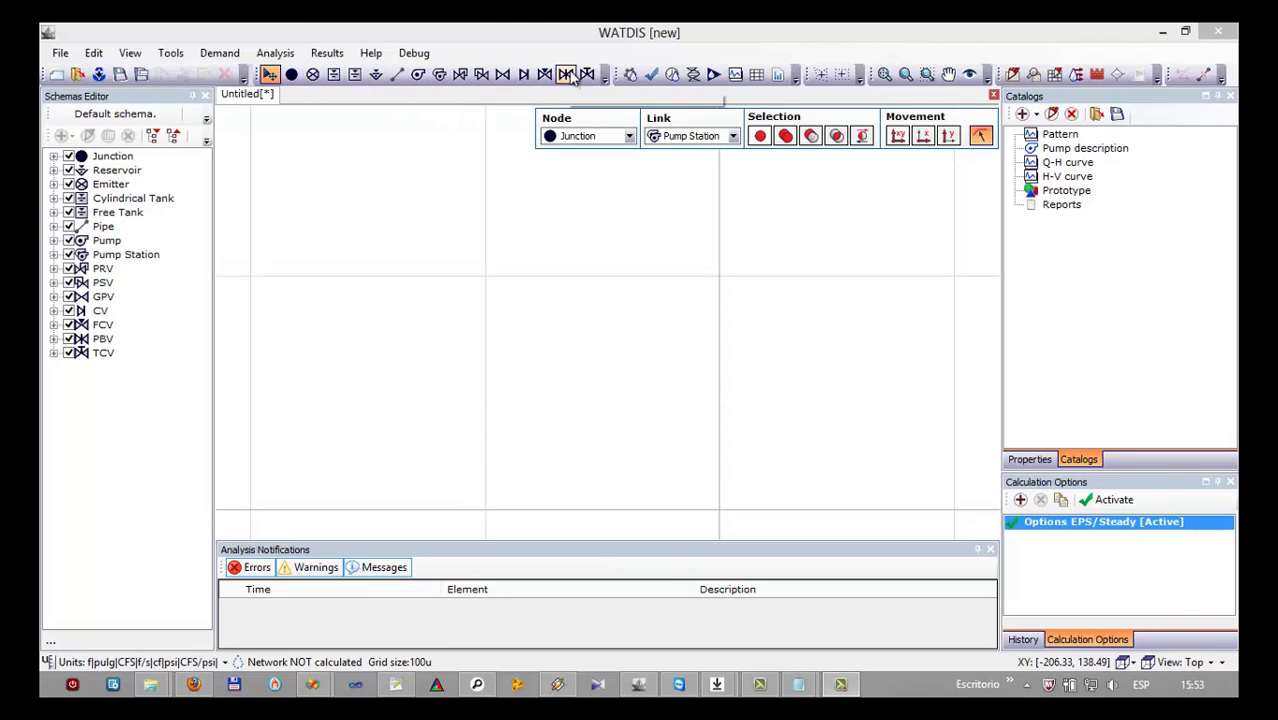
Place a reservoir in the drawing and connect it by a pump station link to a new junction on its right.
left_click(376, 76)
left_click(465, 367)
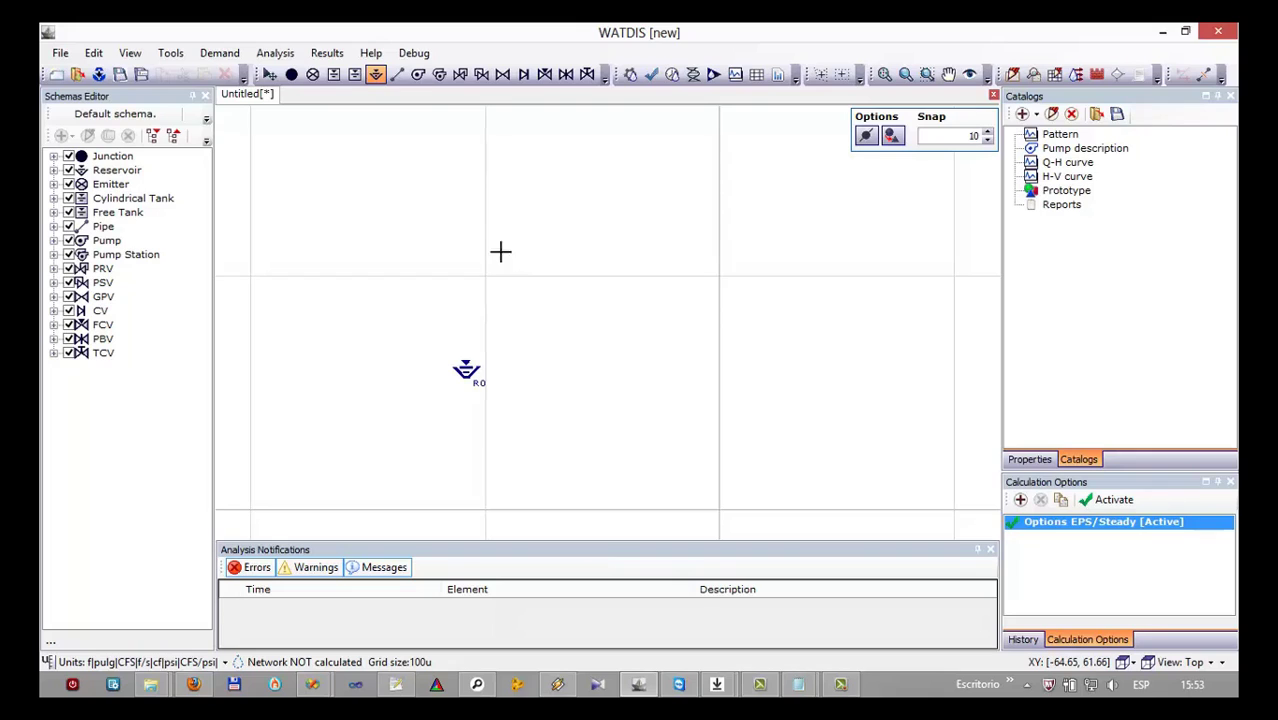
left_click(439, 75)
left_click(466, 368)
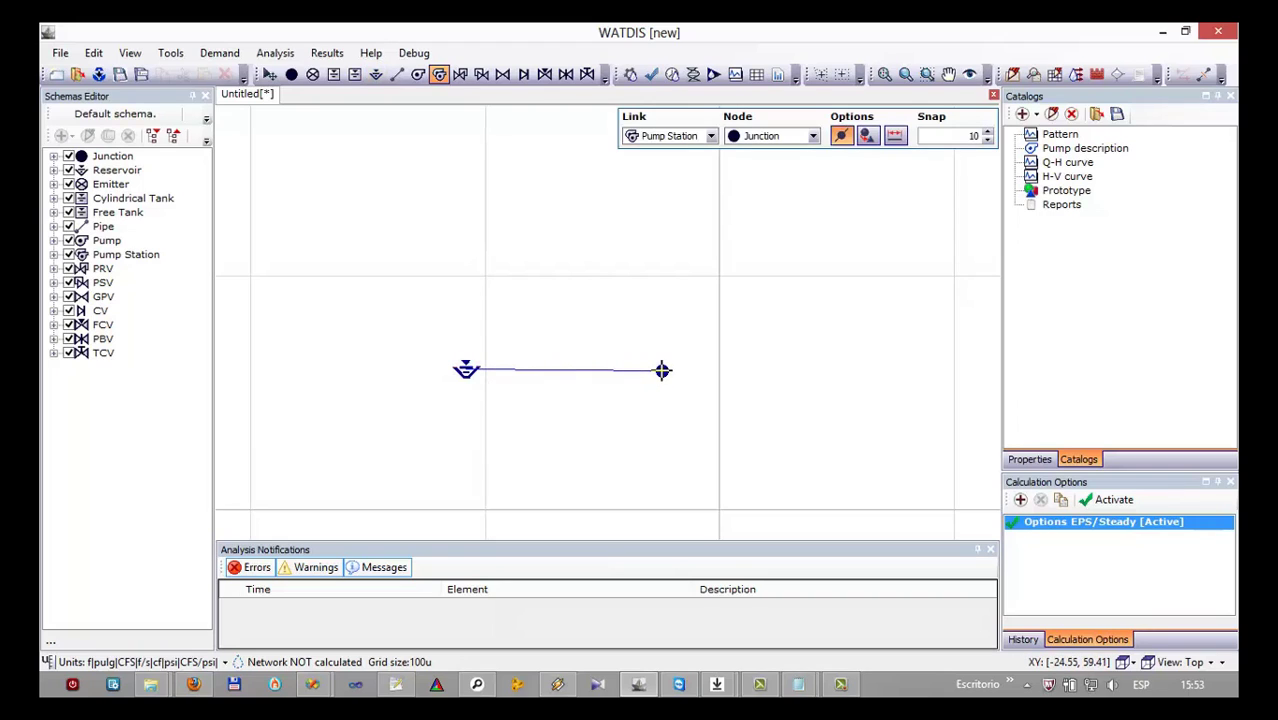
left_click(662, 371)
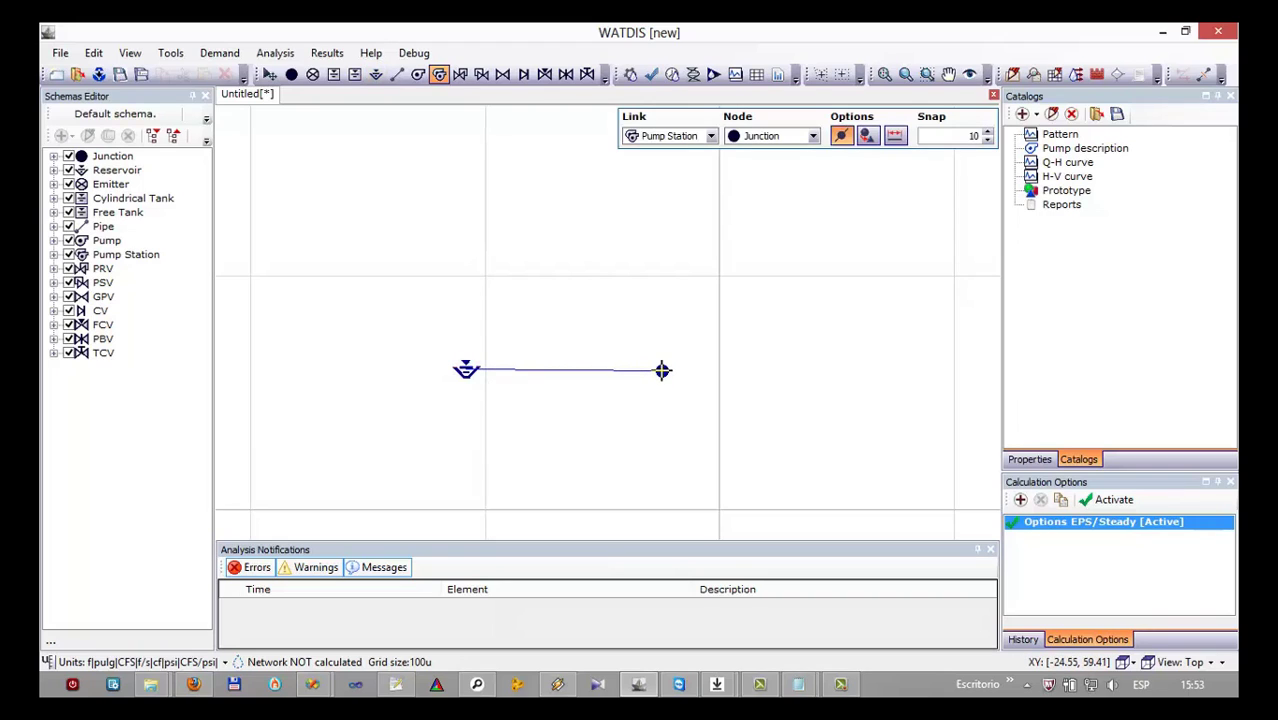
Move the reservoir slightly left, away from the pump station, and show its properties.
left_click(270, 84)
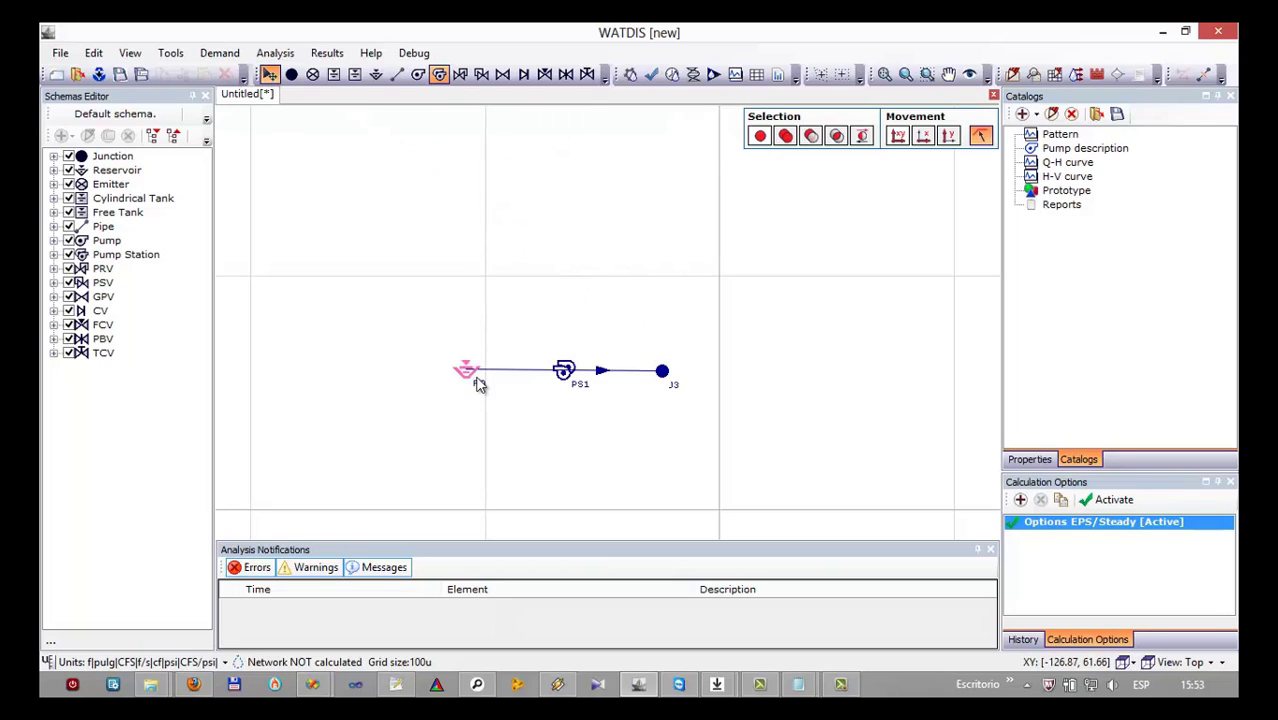
left_click(566, 375)
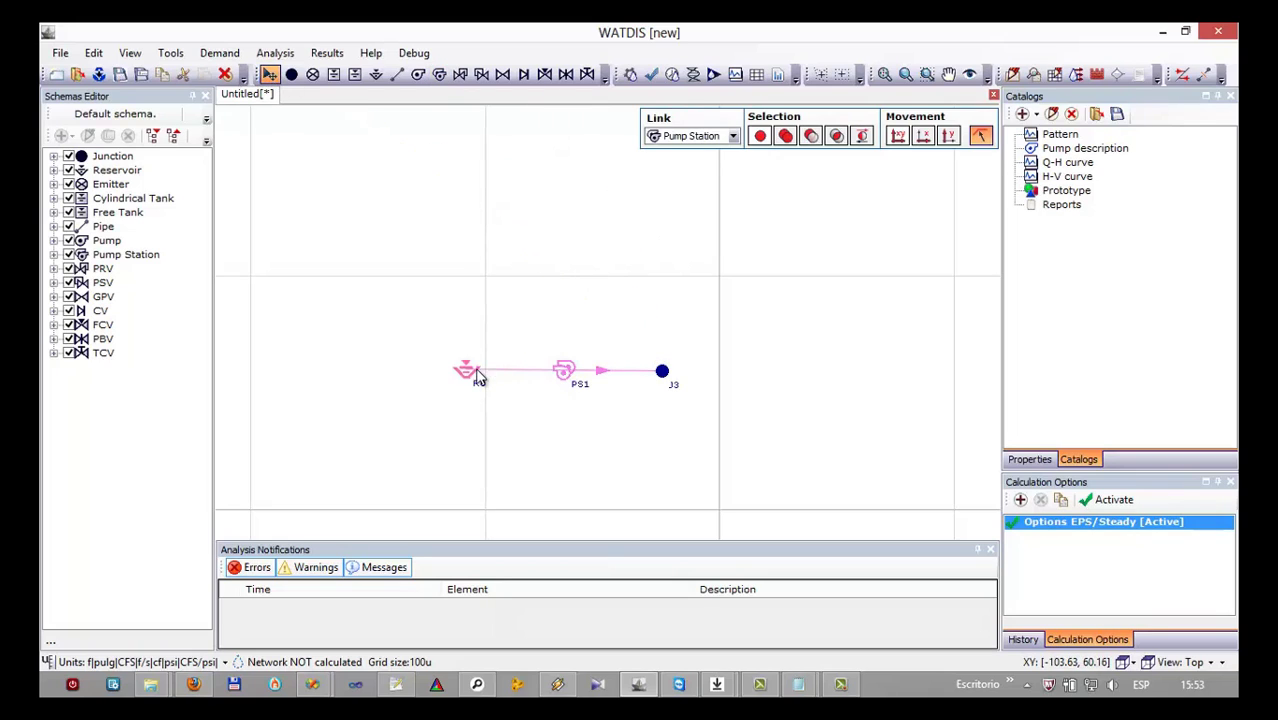
left_click_drag(466, 371, 450, 371)
left_click(1030, 461)
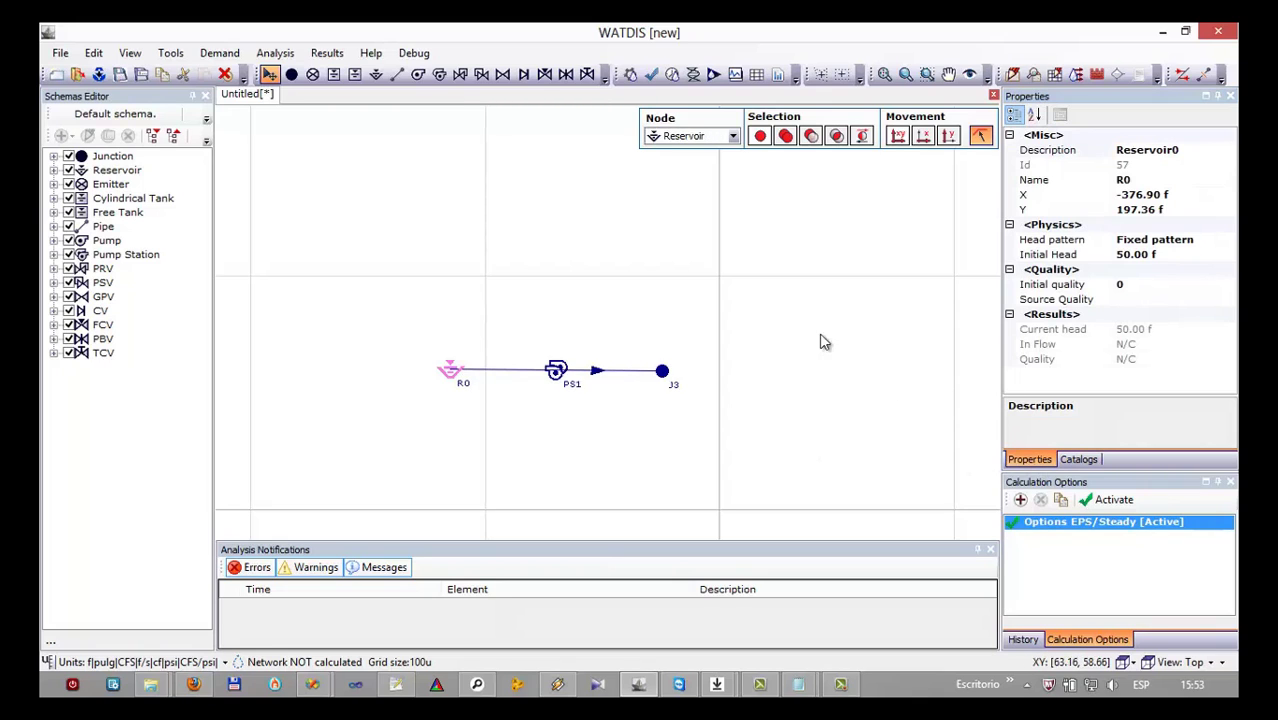
In the pump station's setting, add one pump in parallel and one in series, and delete the first pump of the upper branch.
left_click(557, 373)
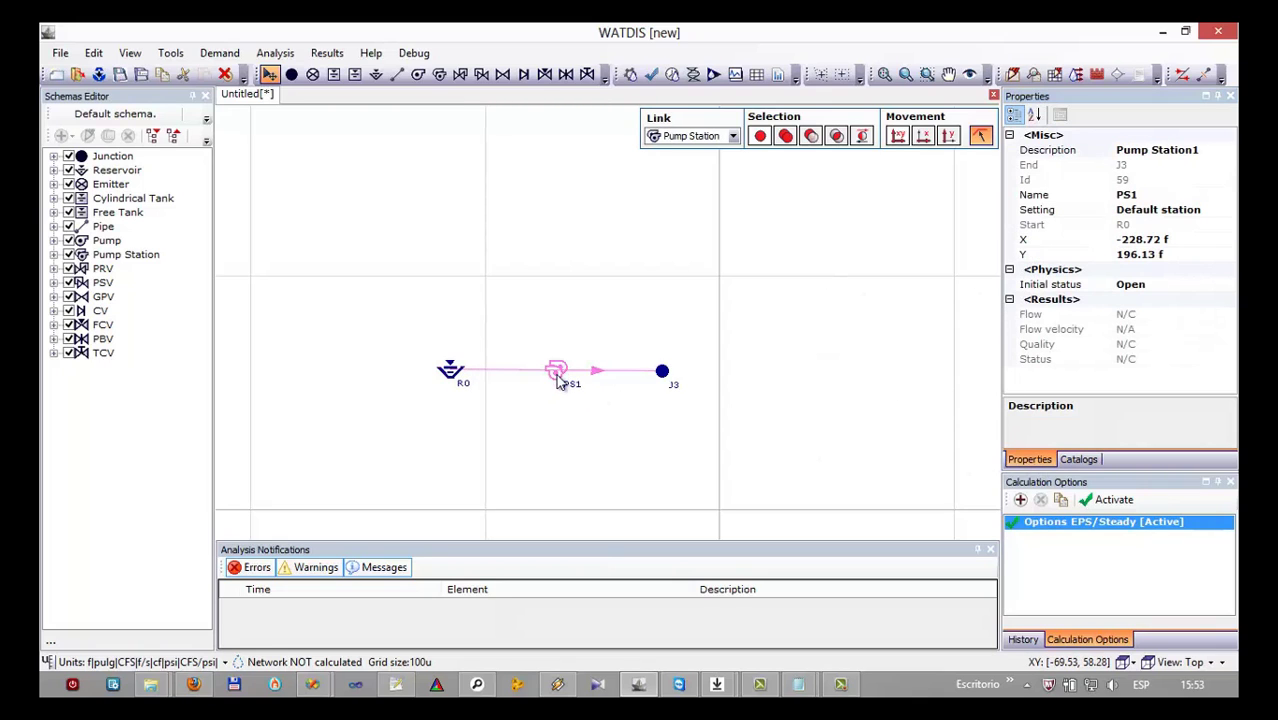
left_click(1175, 211)
left_click(1229, 212)
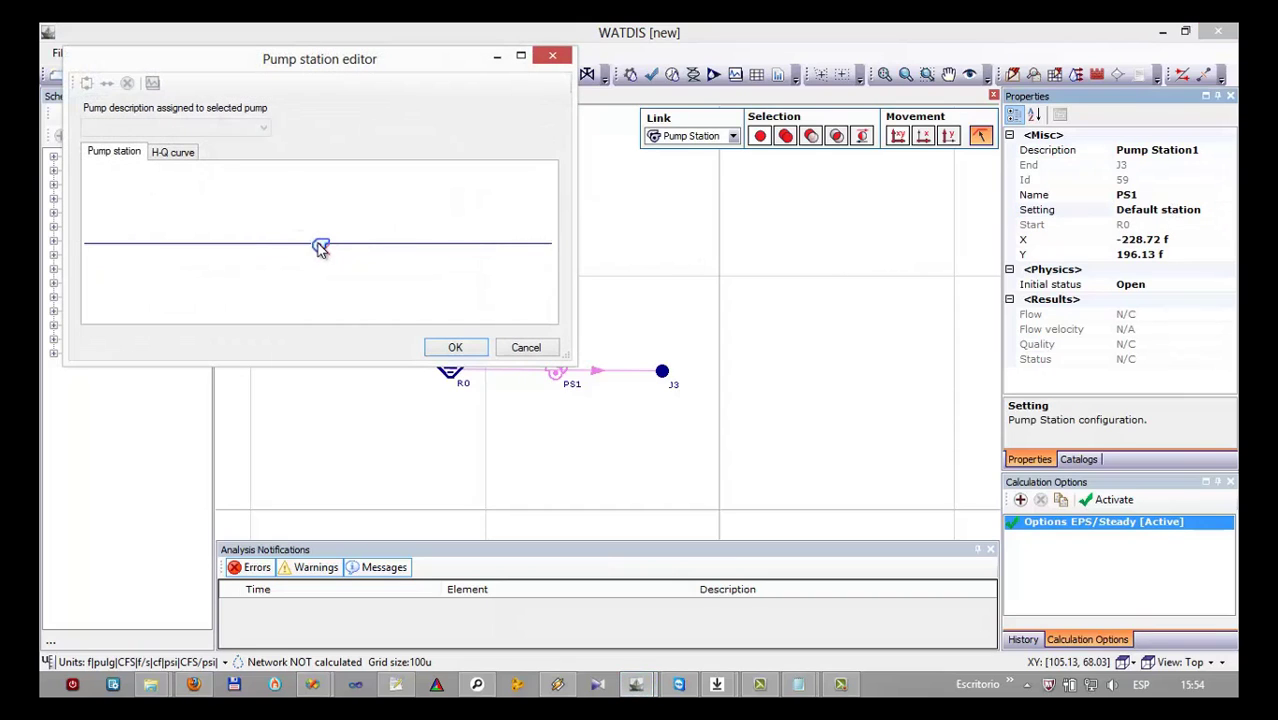
left_click(320, 247)
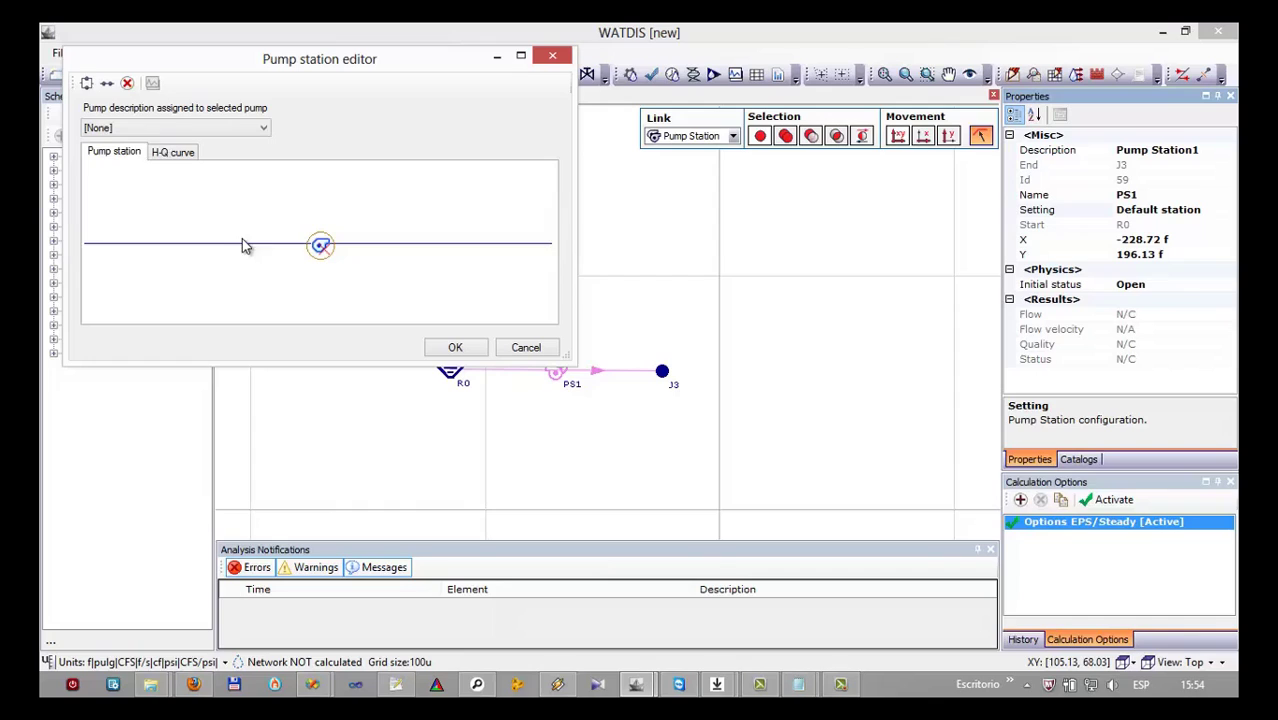
left_click(87, 85)
left_click(107, 83)
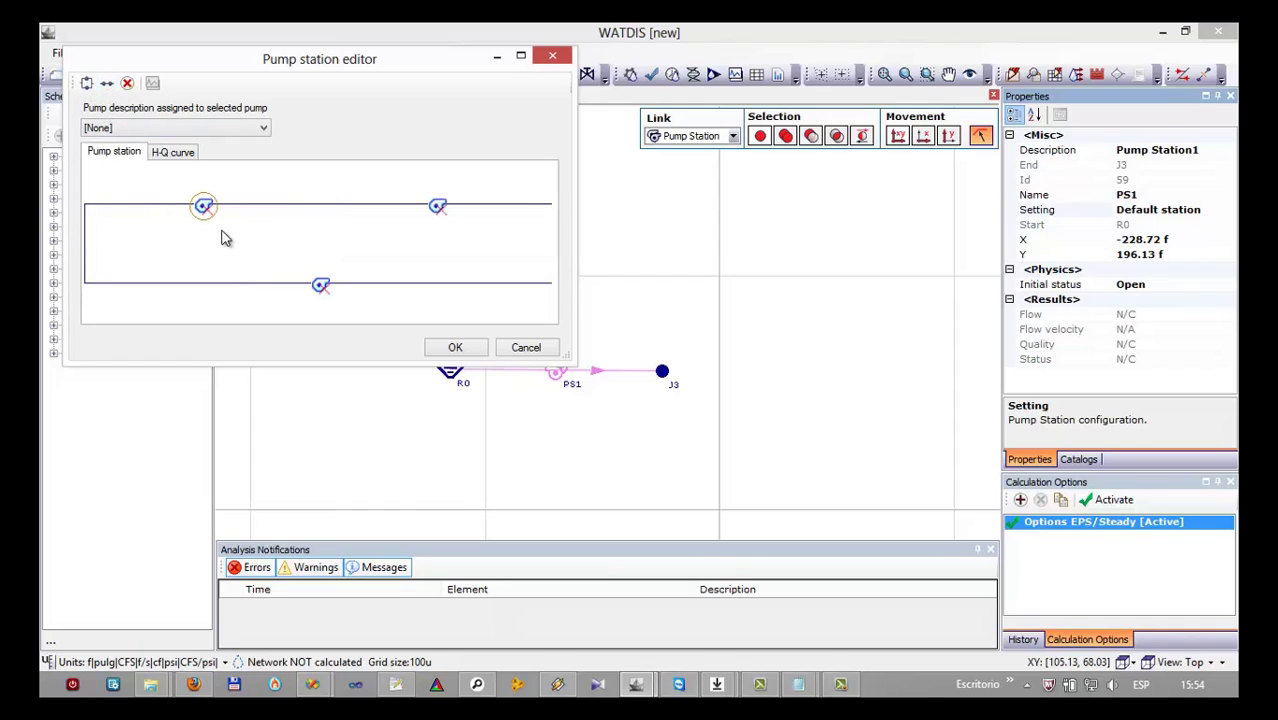
left_click(127, 83)
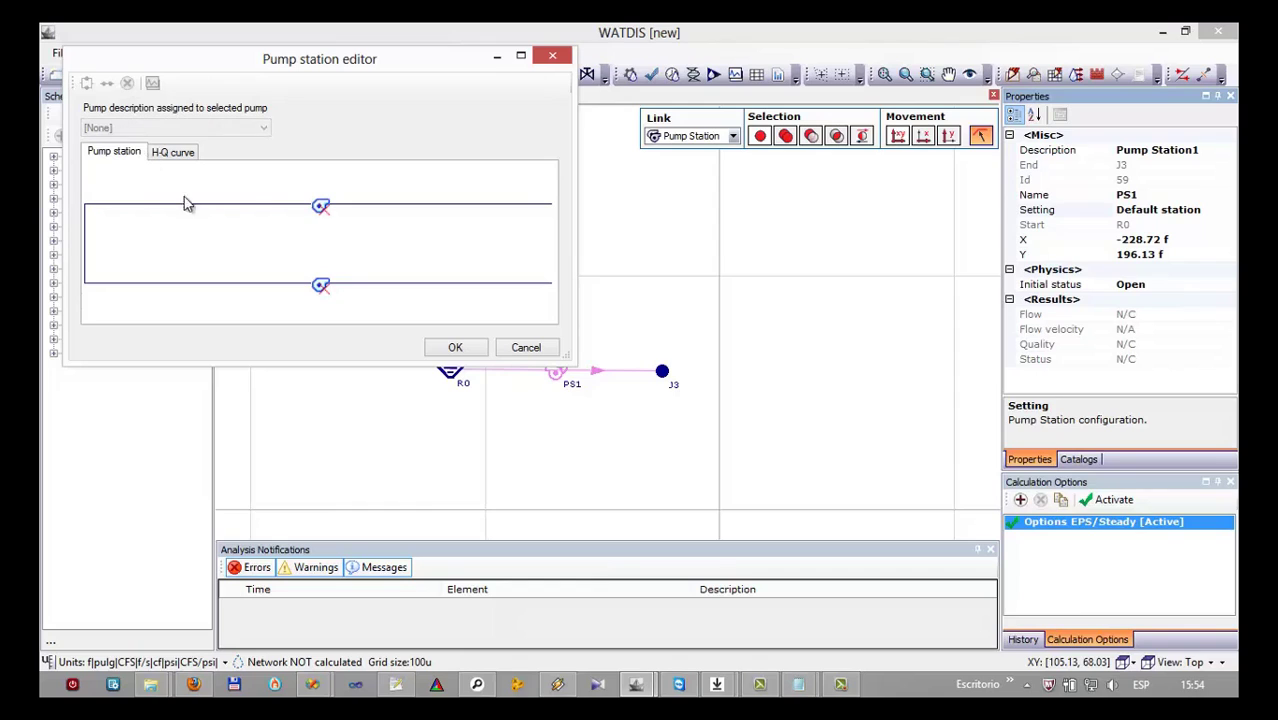
Check the pump descriptions available for the upper pump and accept the station configuration.
left_click(320, 206)
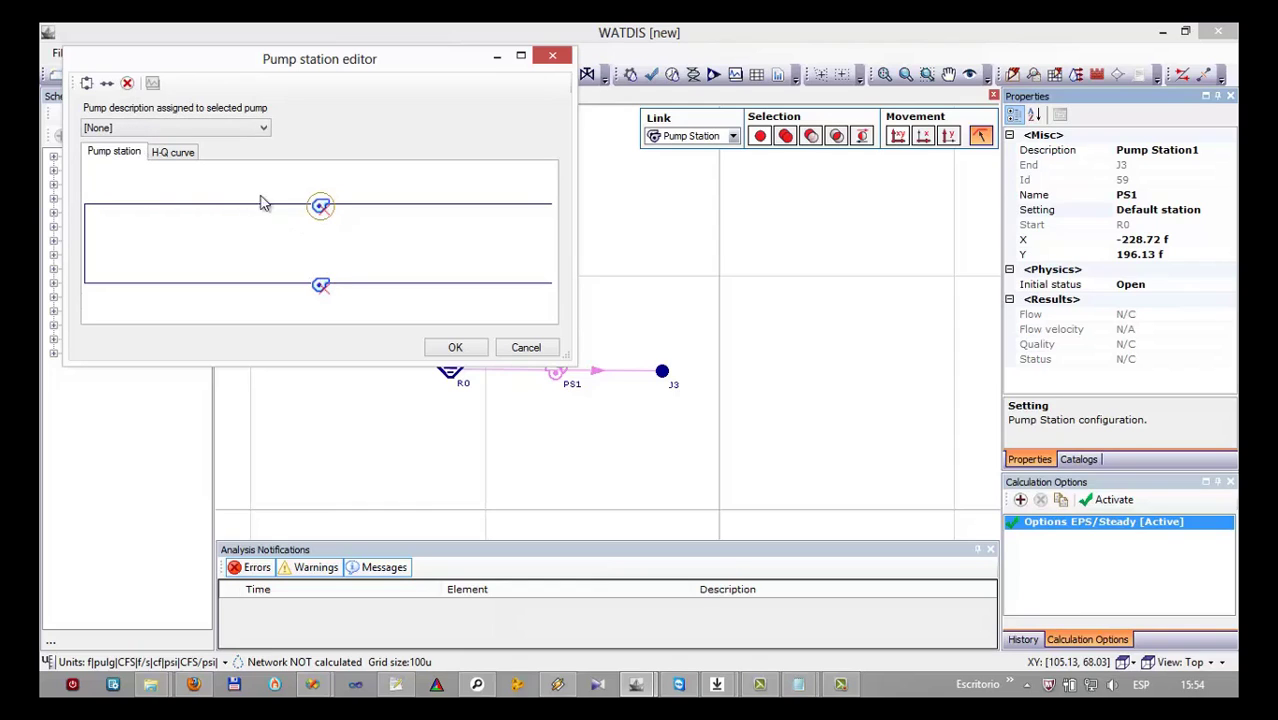
left_click(228, 130)
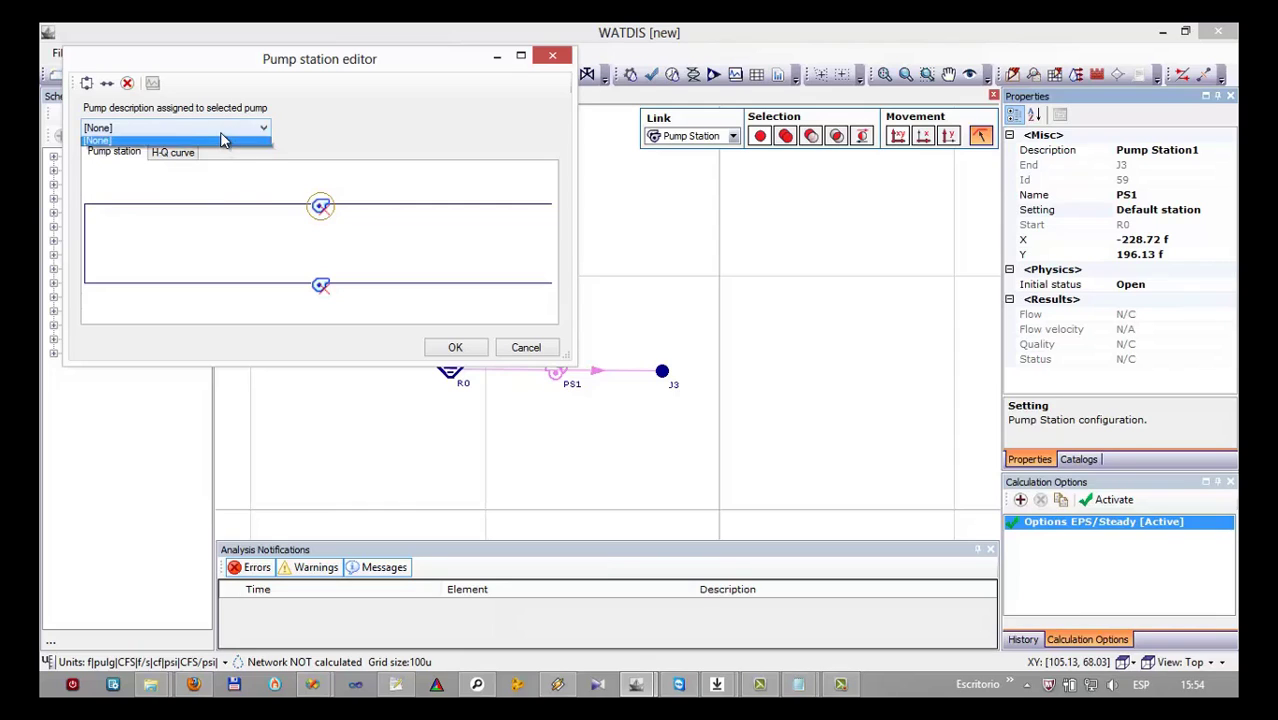
left_click(456, 350)
left_click(457, 347)
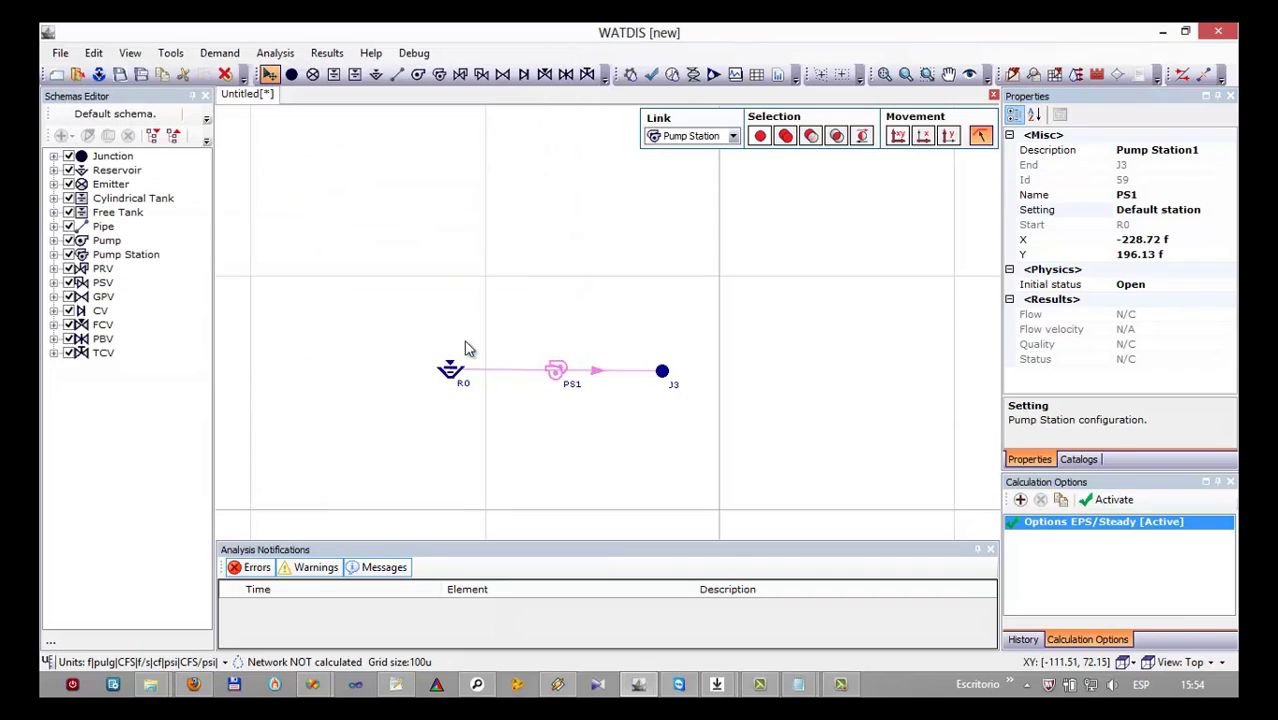
Add a new pump description named "Mi bomba" to the catalogs.
left_click(1078, 460)
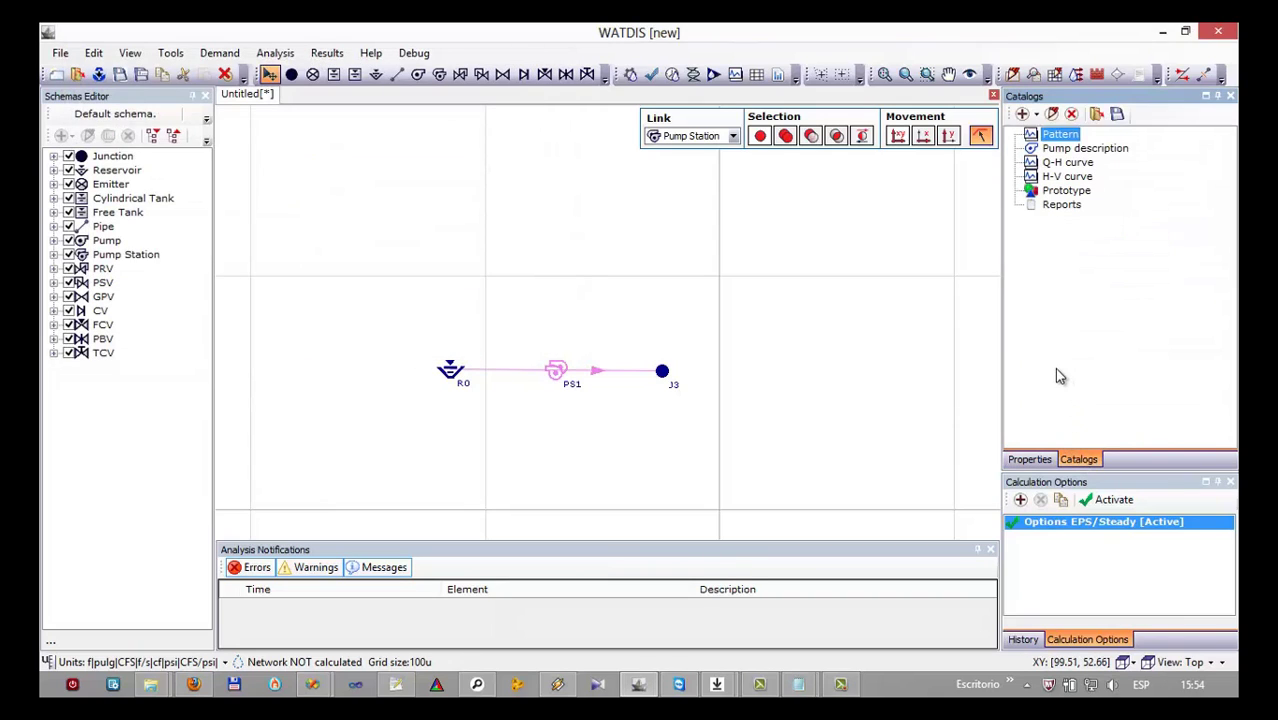
left_click(1085, 148)
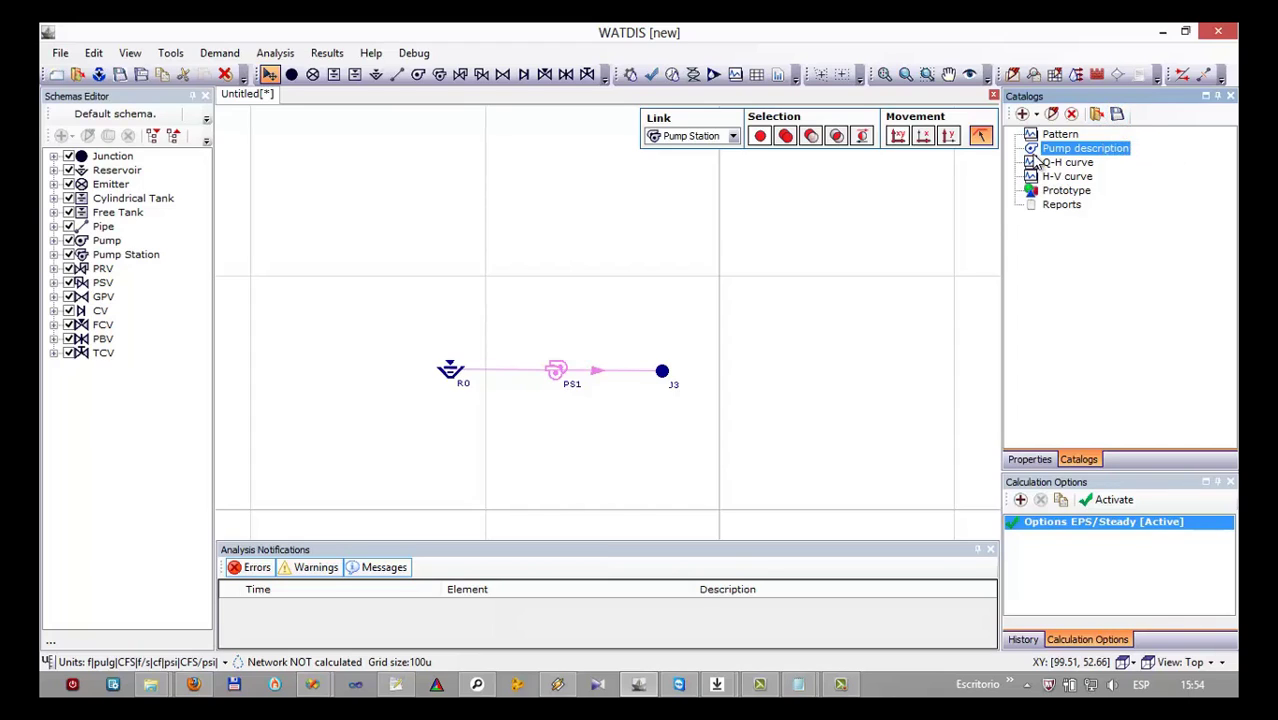
left_click(1037, 114)
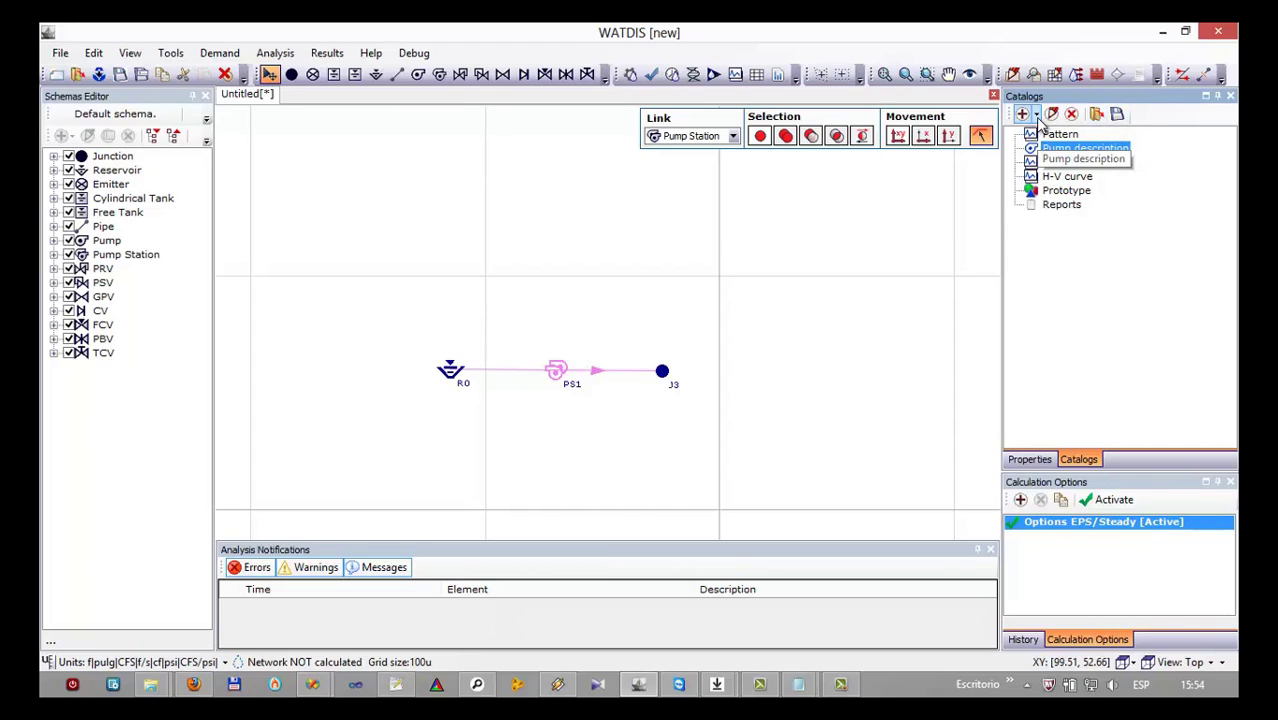
left_click(1038, 116)
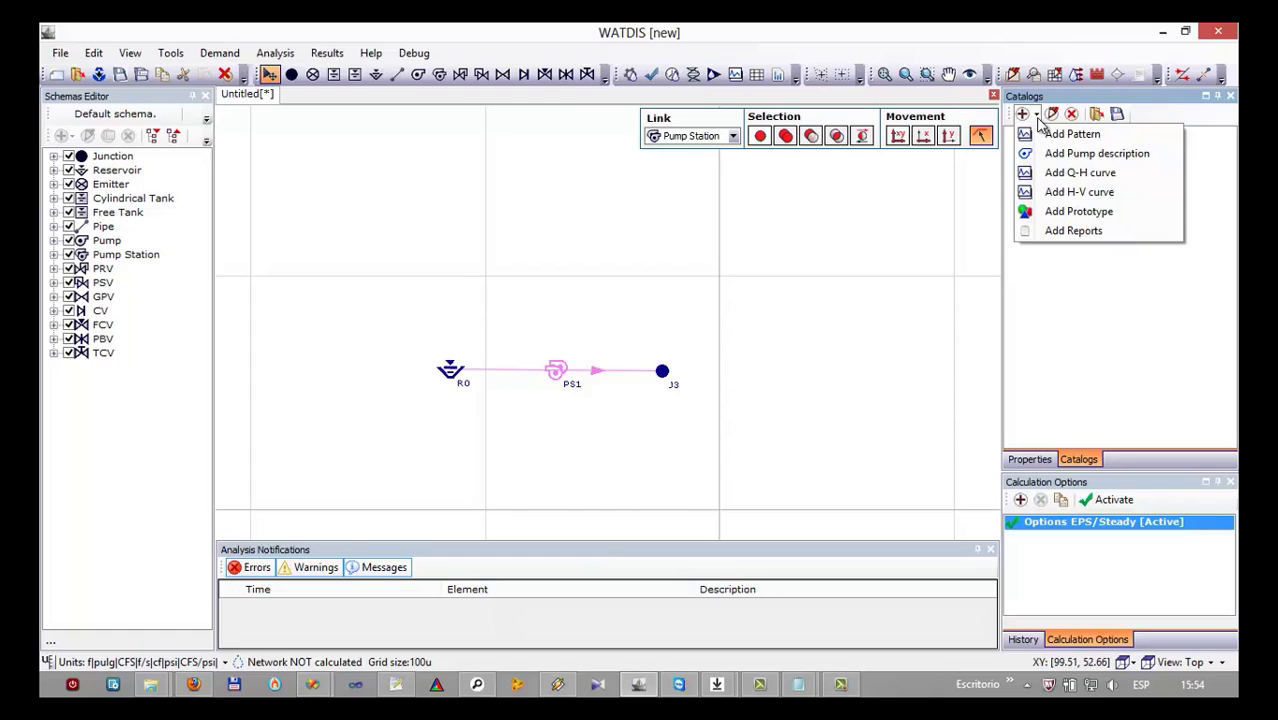
left_click(1168, 155)
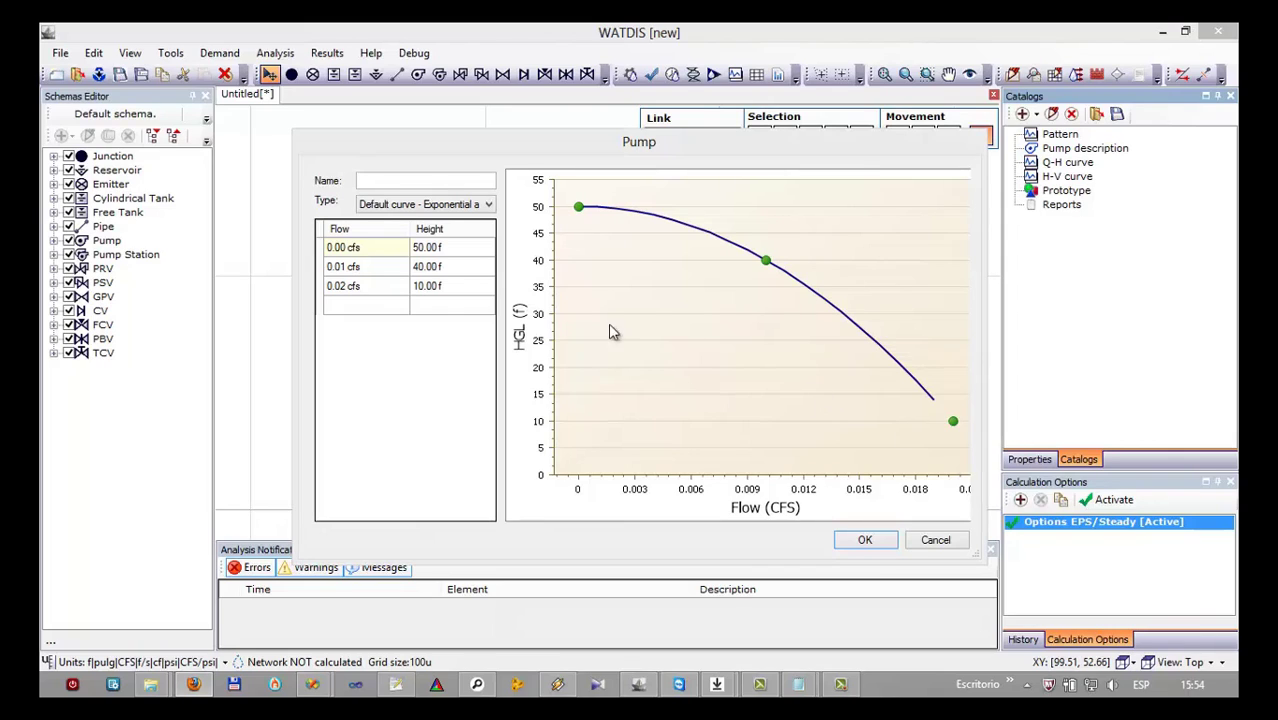
left_click(416, 184)
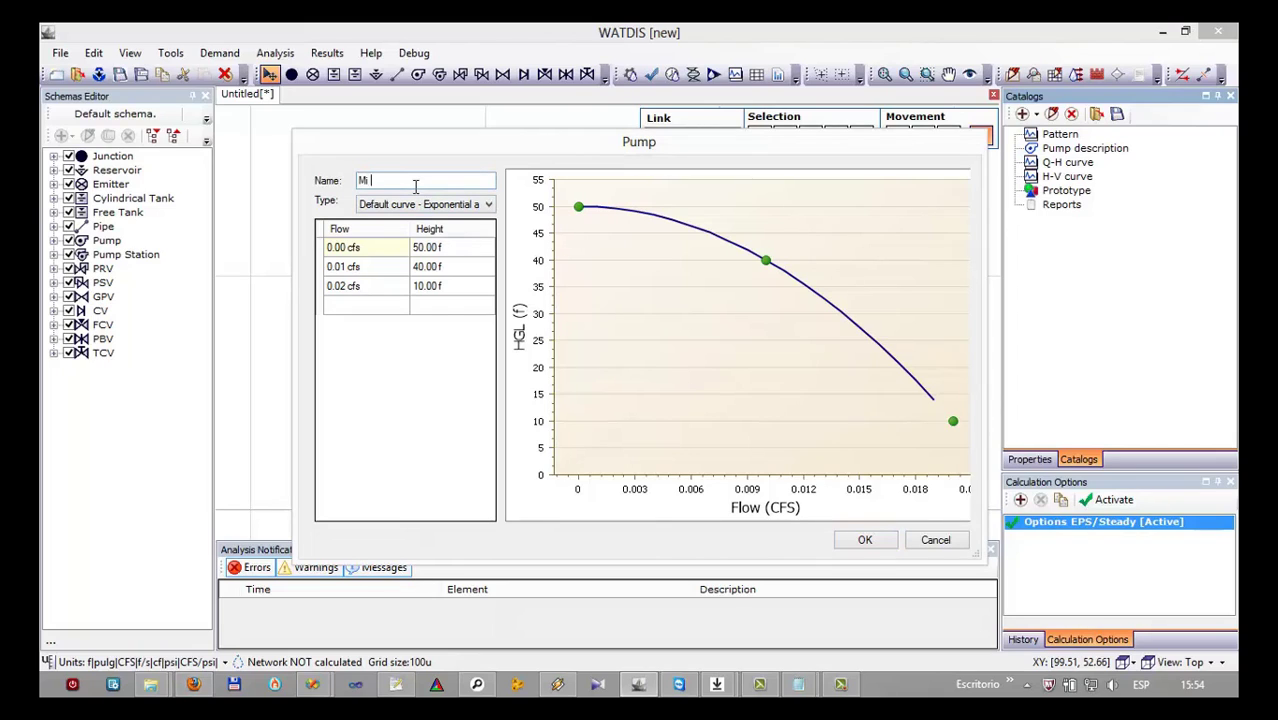
type("Mi bomba")
Set the first curve point's height to 90 f and the second point to a flow of 60 cfs and height of 87 f.
left_click(444, 249)
type("90")
left_click(380, 272)
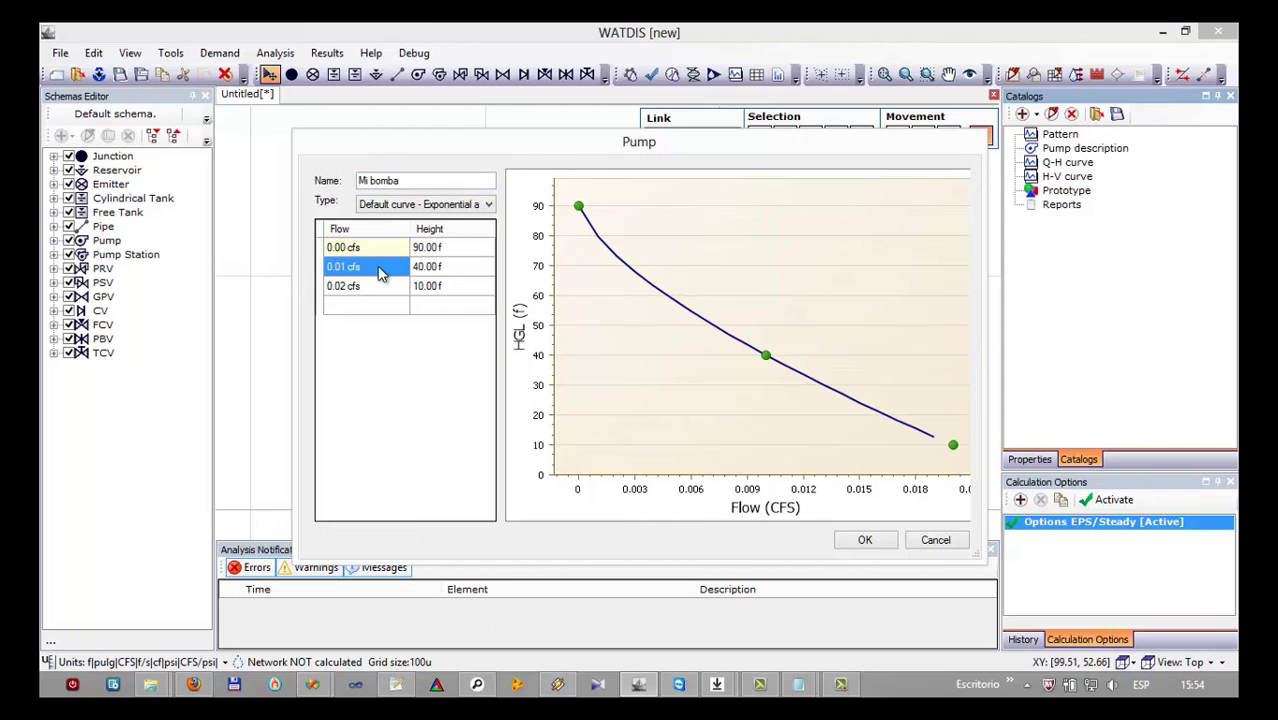
type("60")
left_click(451, 269)
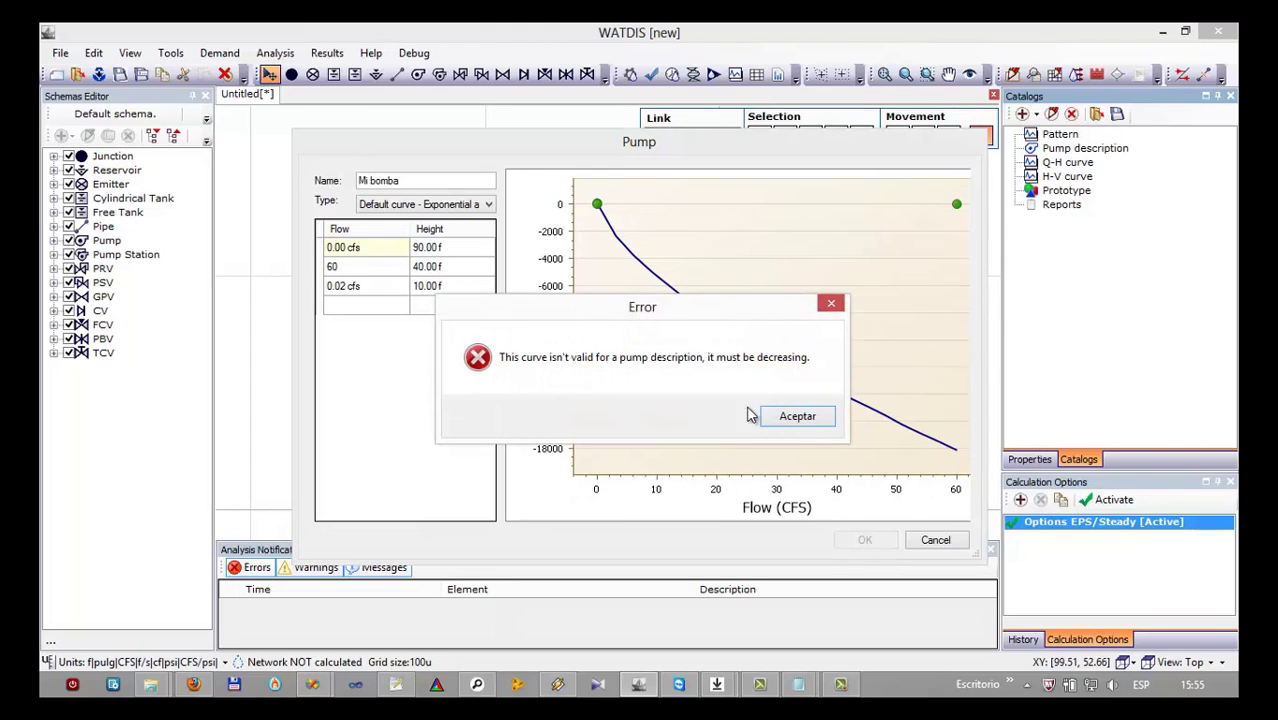
left_click(785, 416)
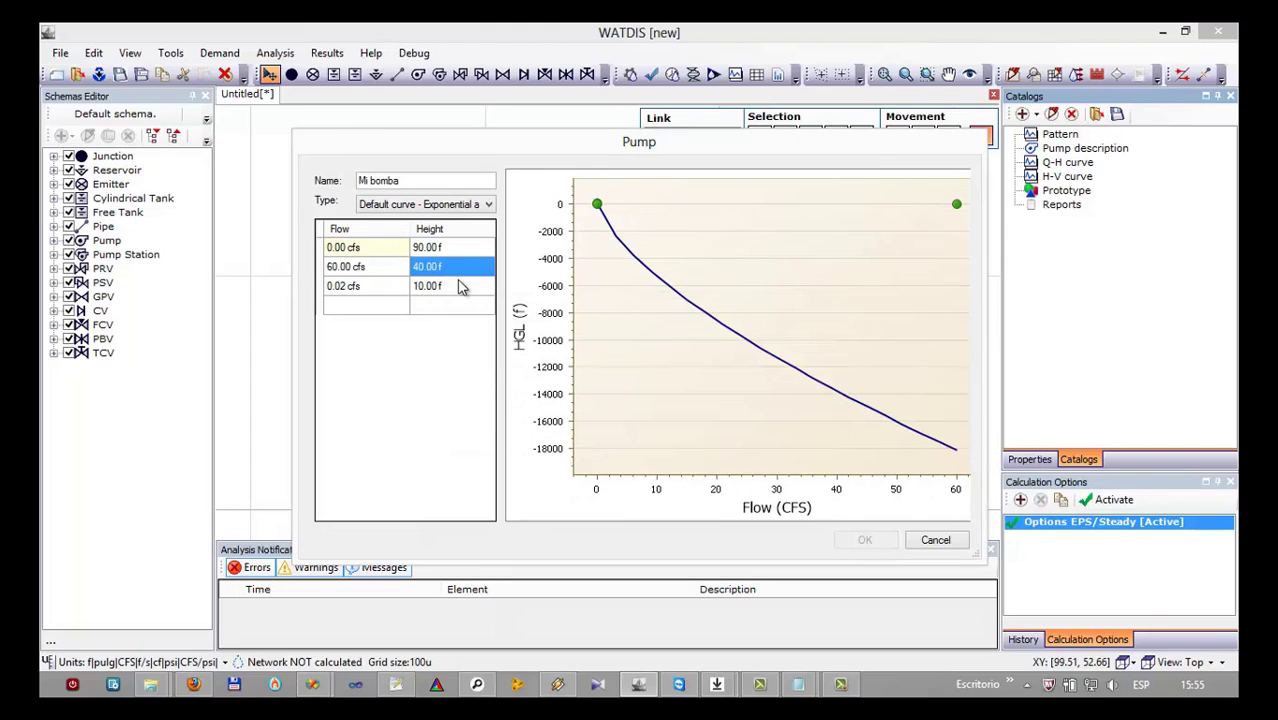
type("87")
left_click(461, 287)
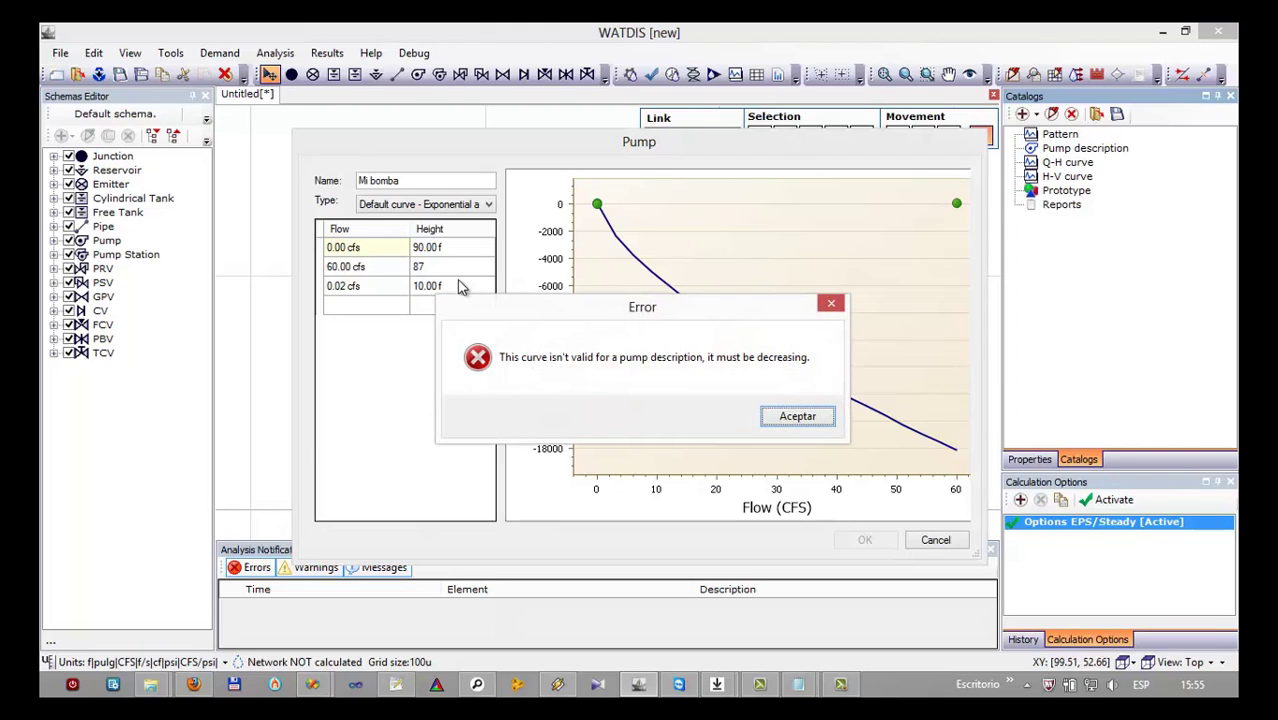
left_click(793, 414)
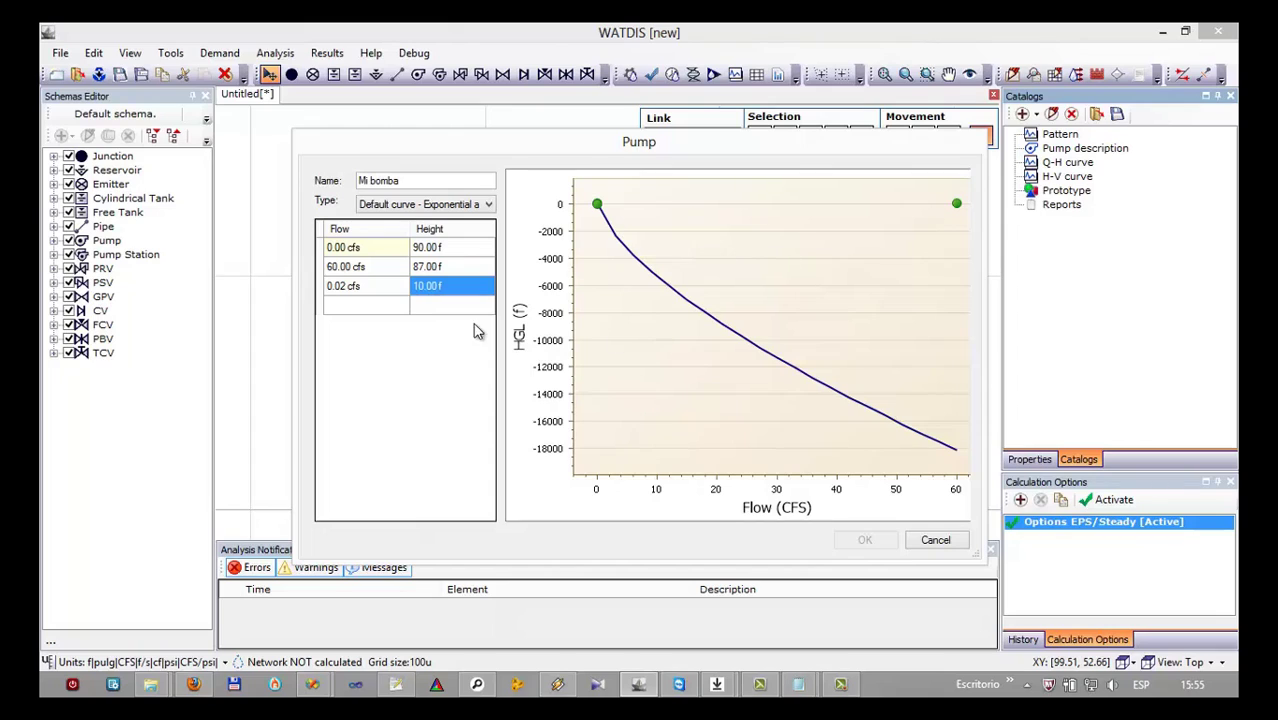
Set the third curve point to 120 cfs and 70 f, and save the pump description to the catalog.
left_click(395, 286)
type("120")
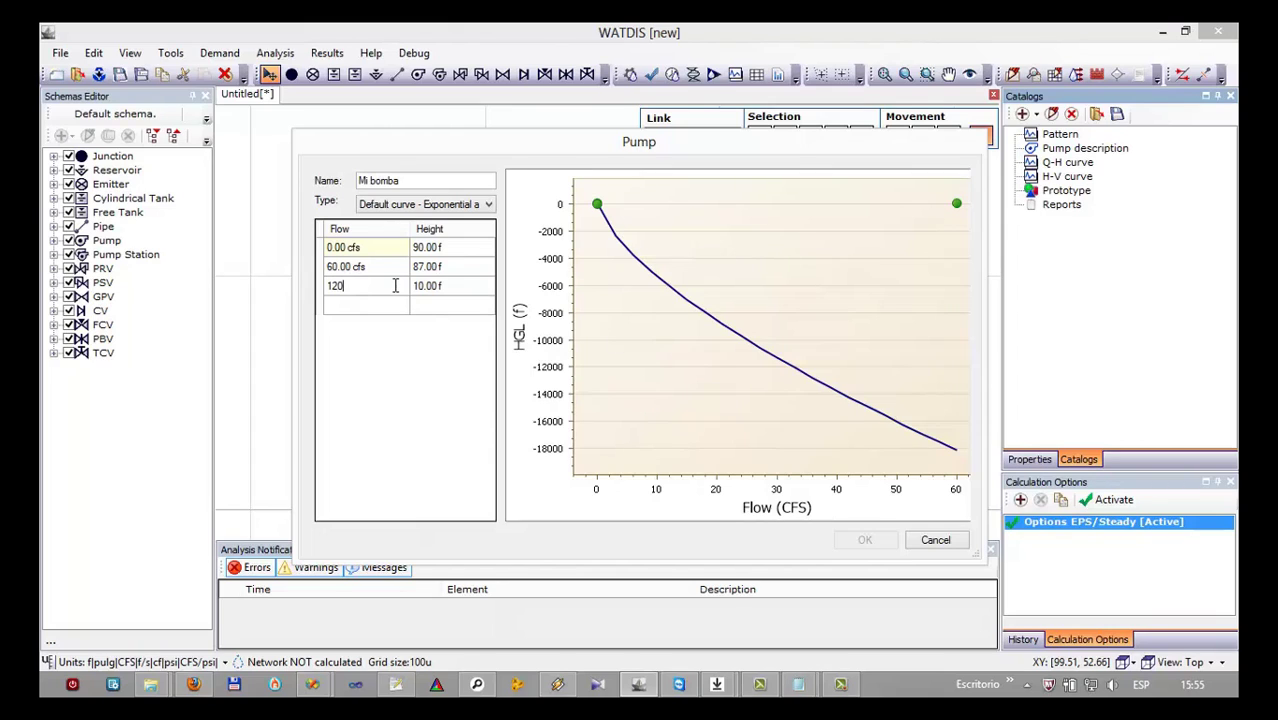
left_click(463, 288)
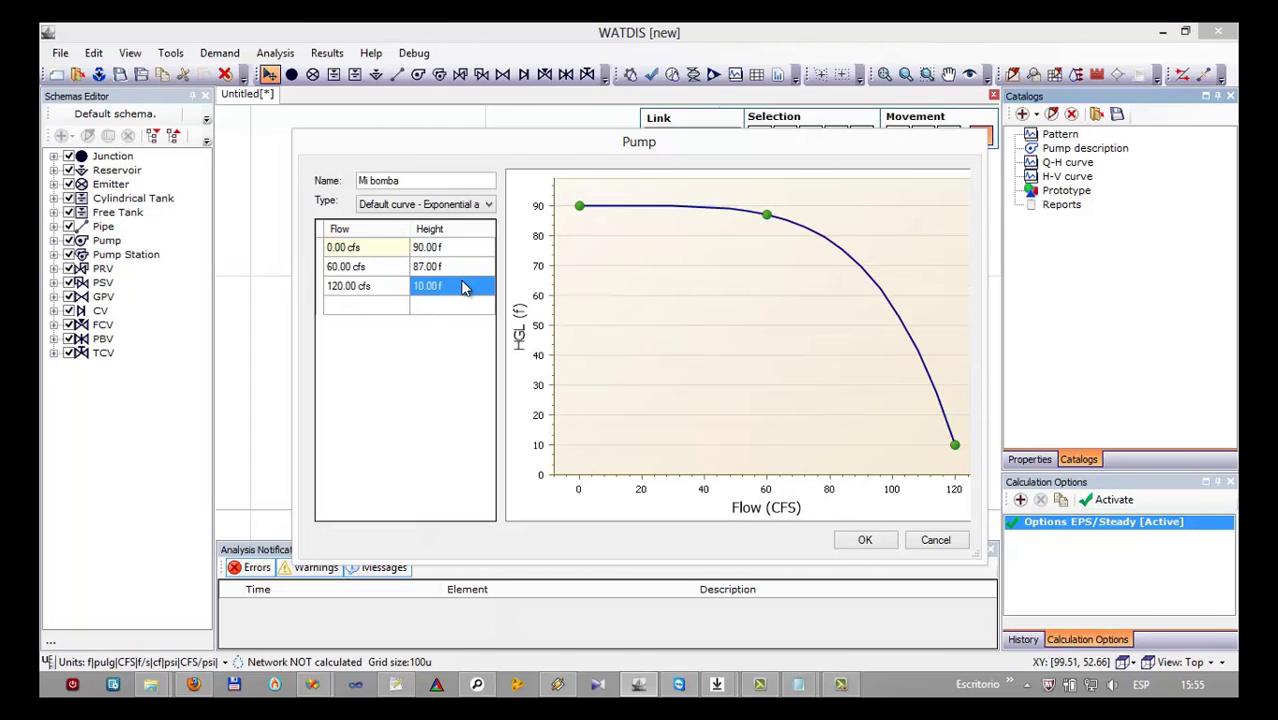
type("7")
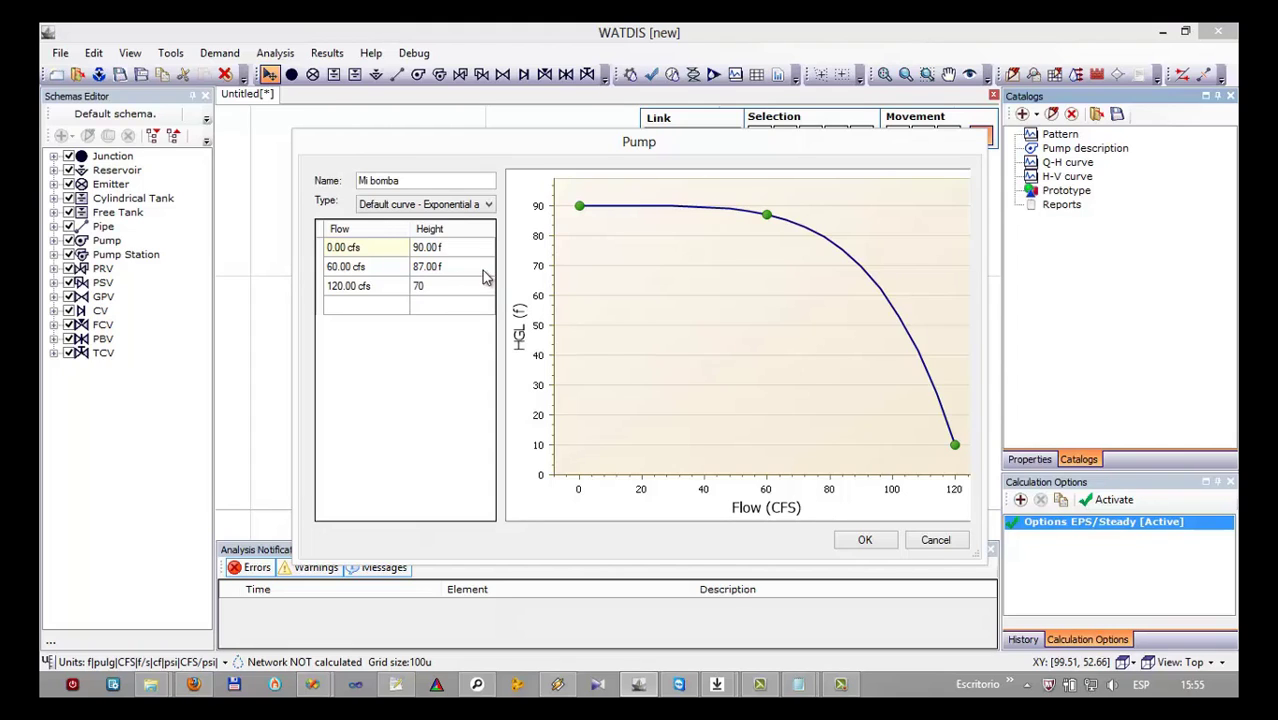
type("0")
left_click(483, 272)
left_click(865, 541)
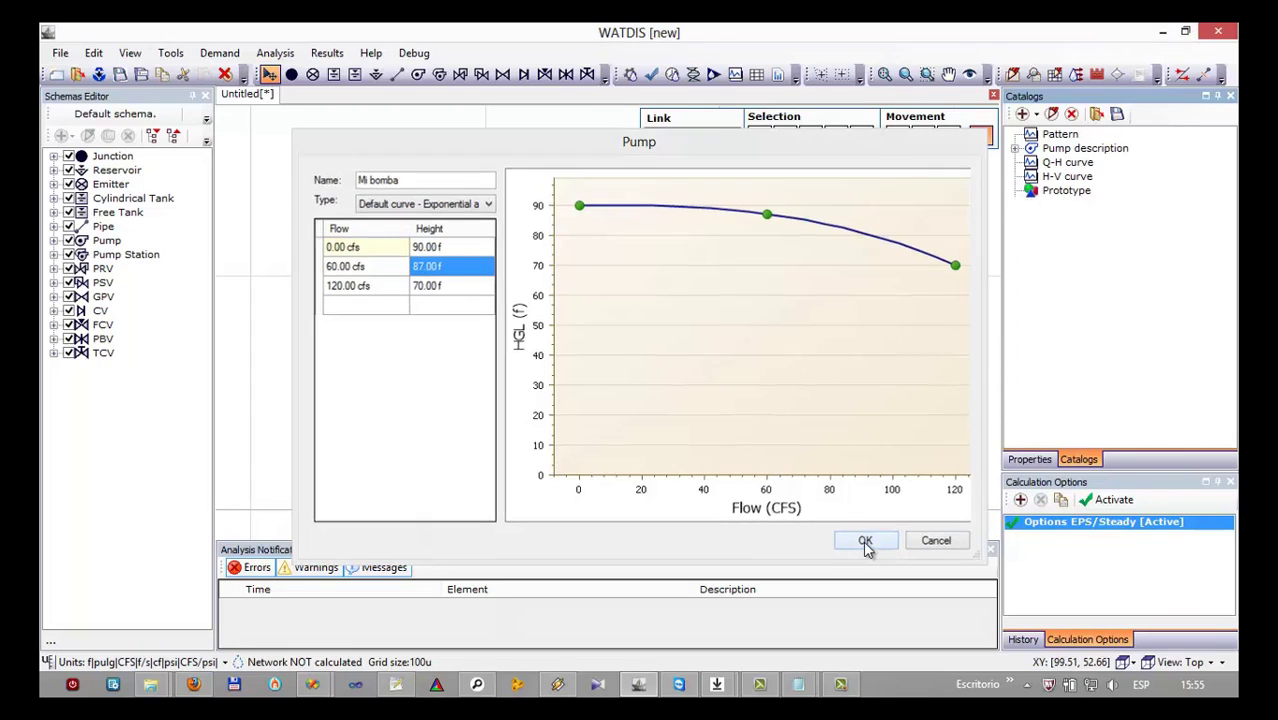
left_click(1015, 148)
left_click(1078, 162)
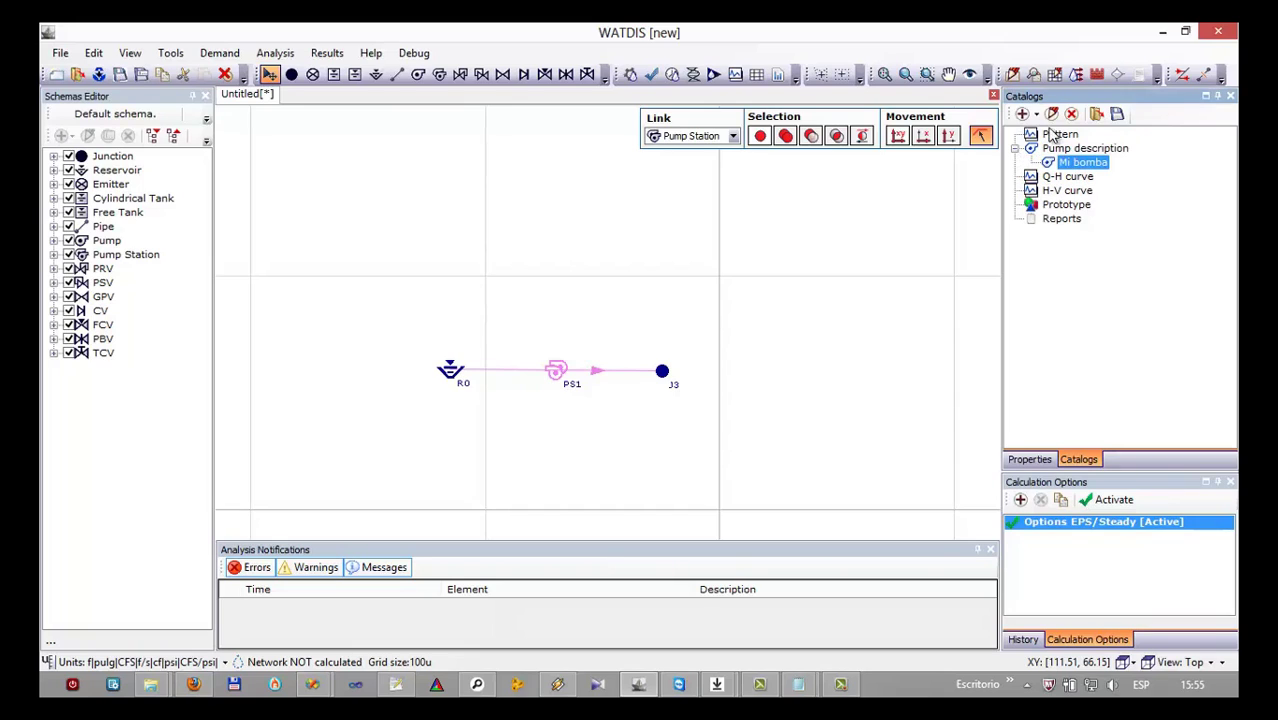
Add a second pump description named "Defecto" with the default curve points.
left_click(1035, 114)
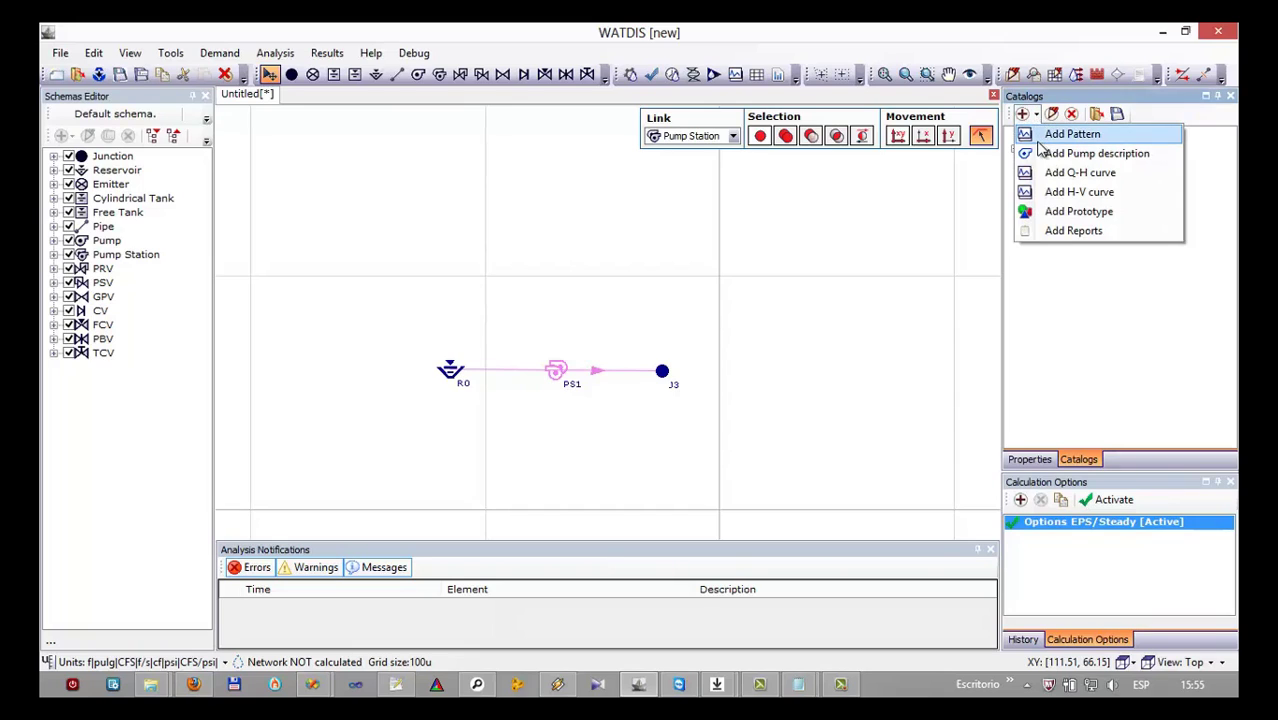
left_click(1117, 162)
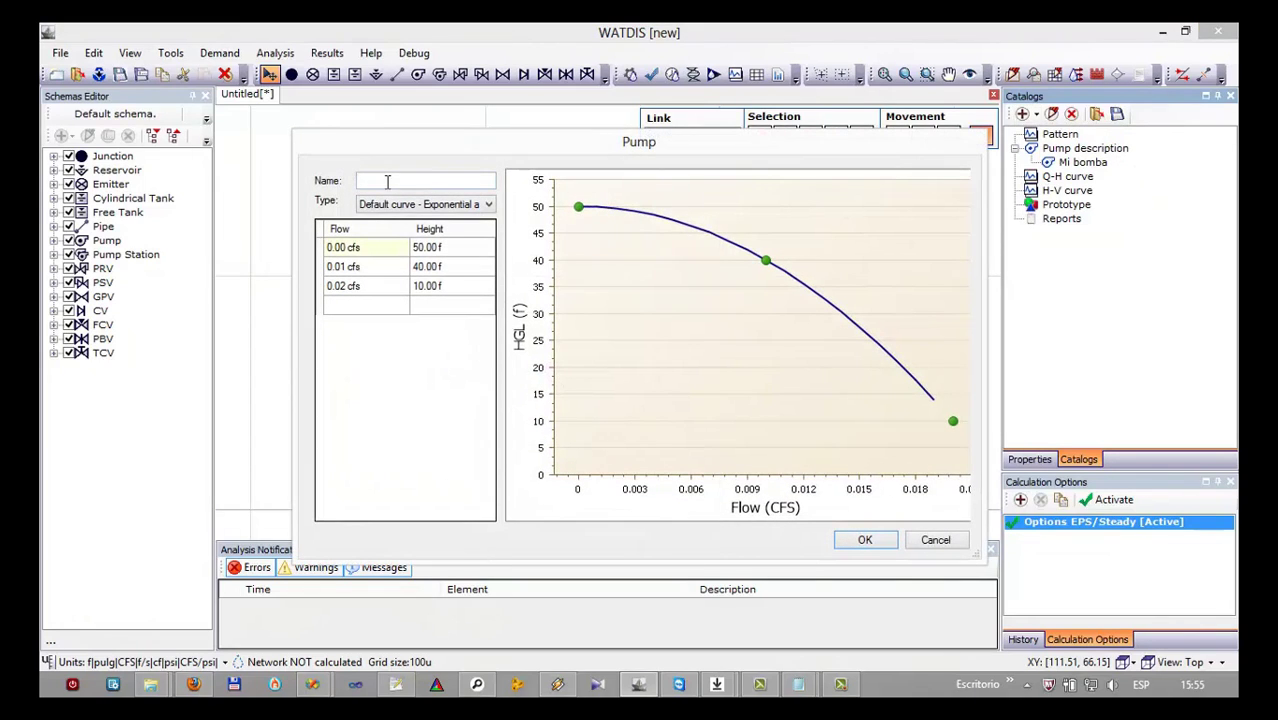
left_click(387, 181)
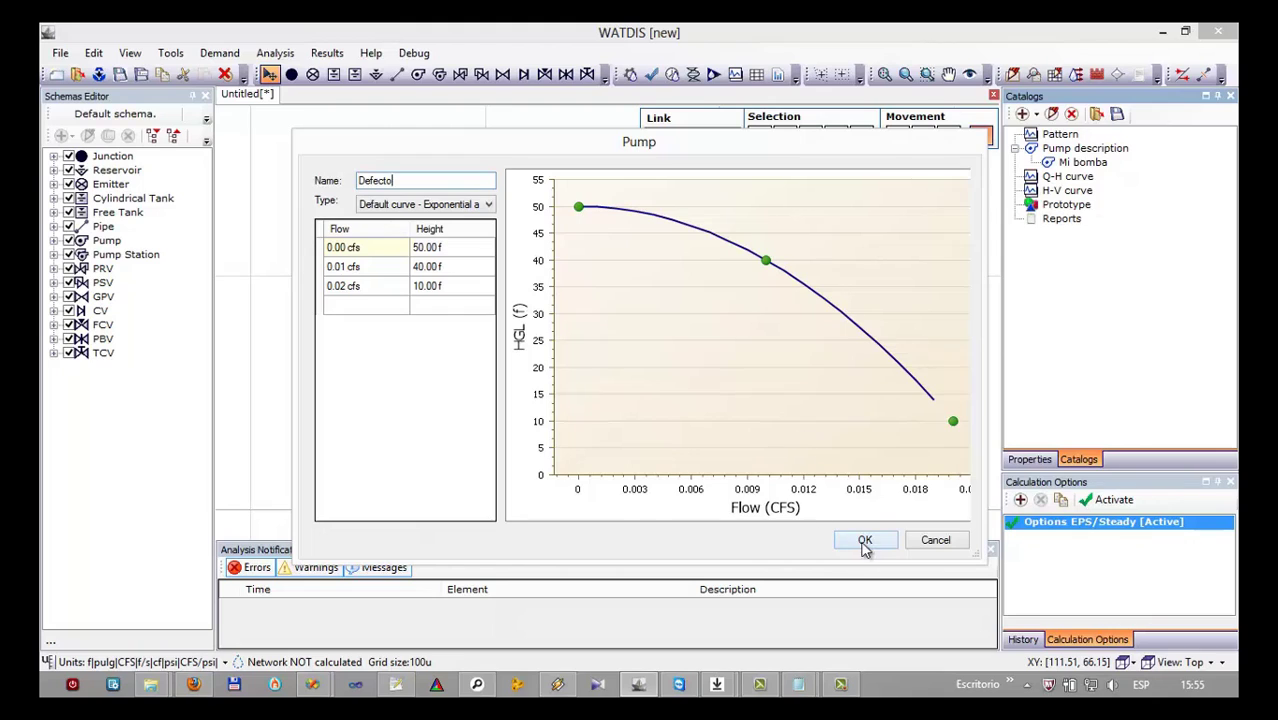
left_click(864, 539)
left_click(1015, 148)
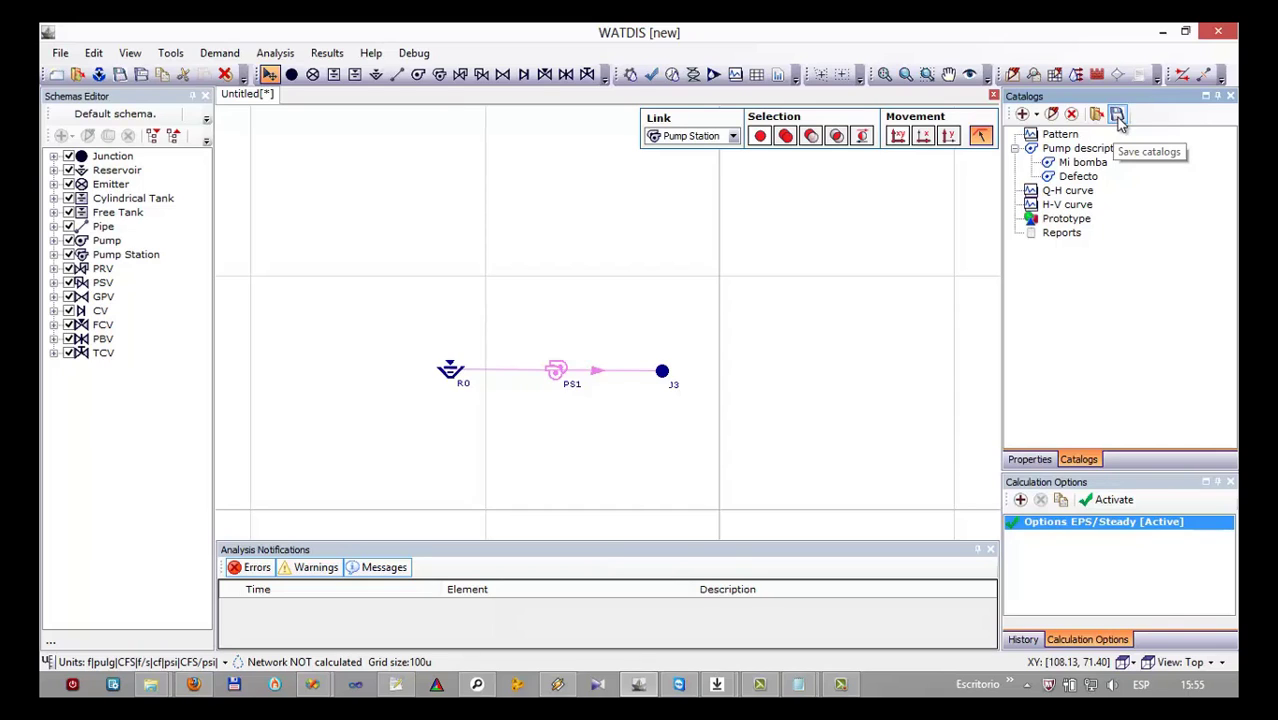
Assign the "Mi bomba" description to both pumps in pump station PS1's setting.
left_click(1025, 459)
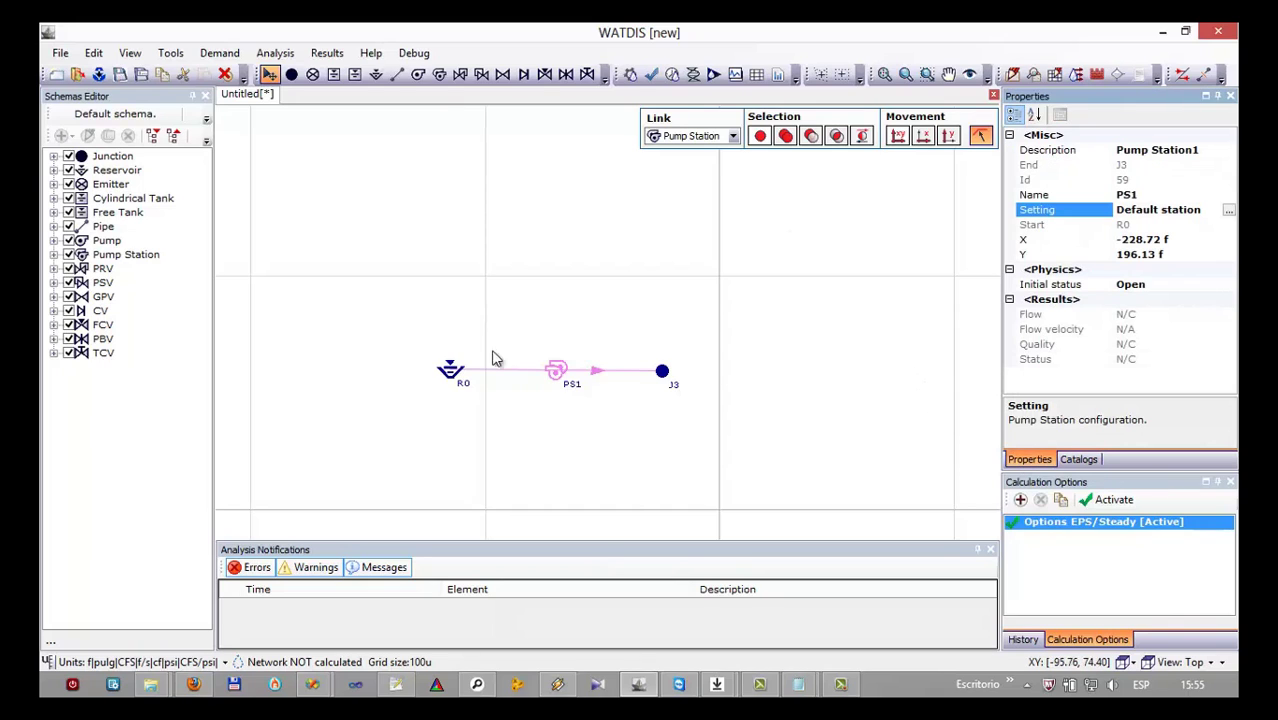
left_click(547, 378)
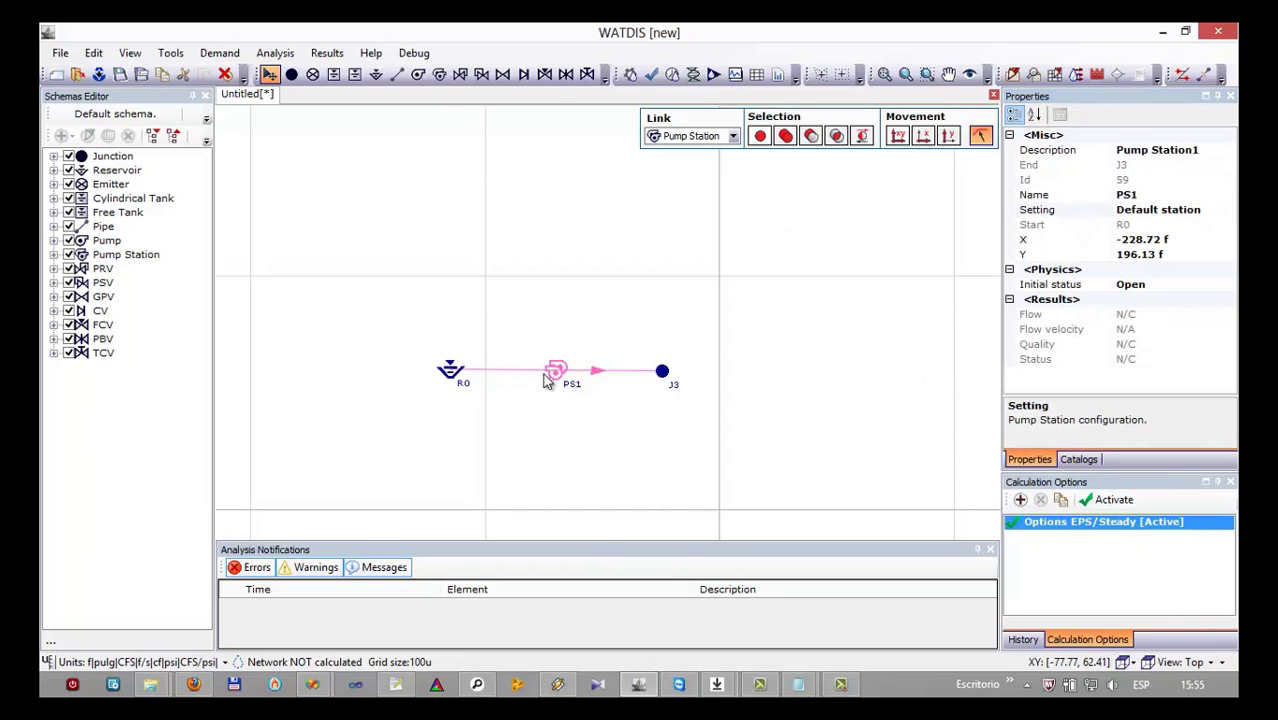
left_click(1145, 210)
left_click(1228, 210)
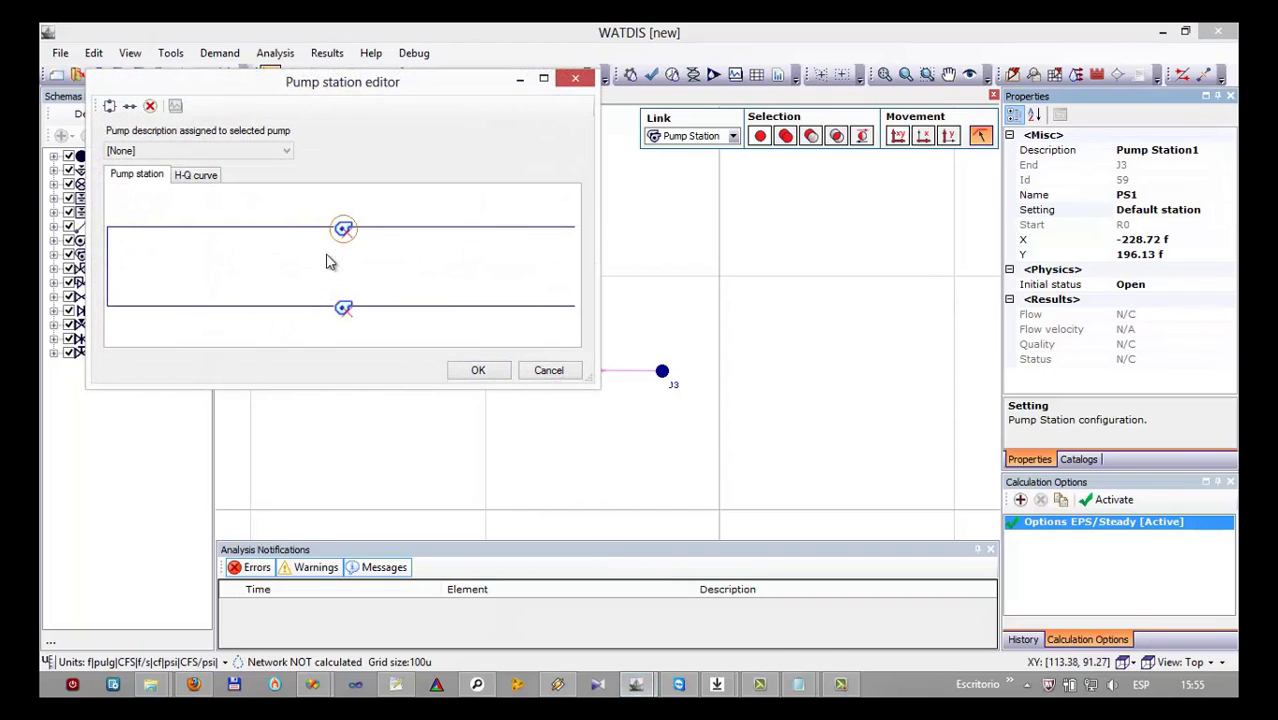
left_click(193, 153)
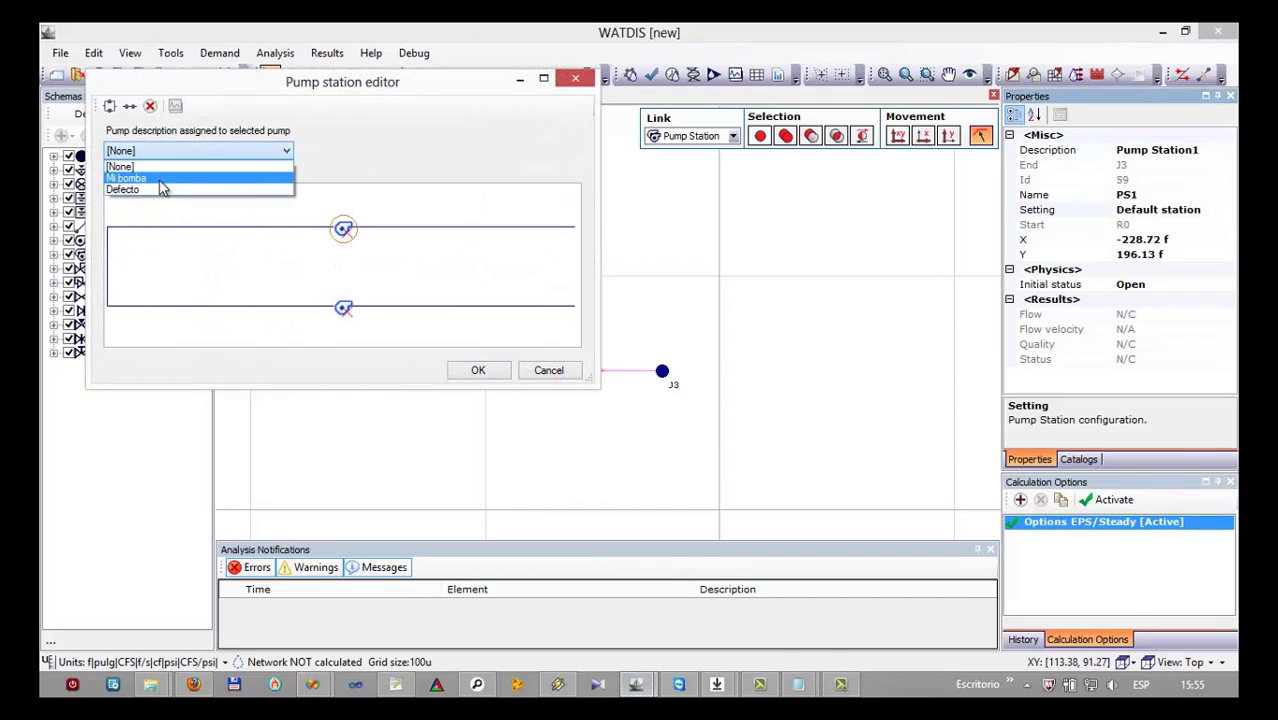
left_click(148, 179)
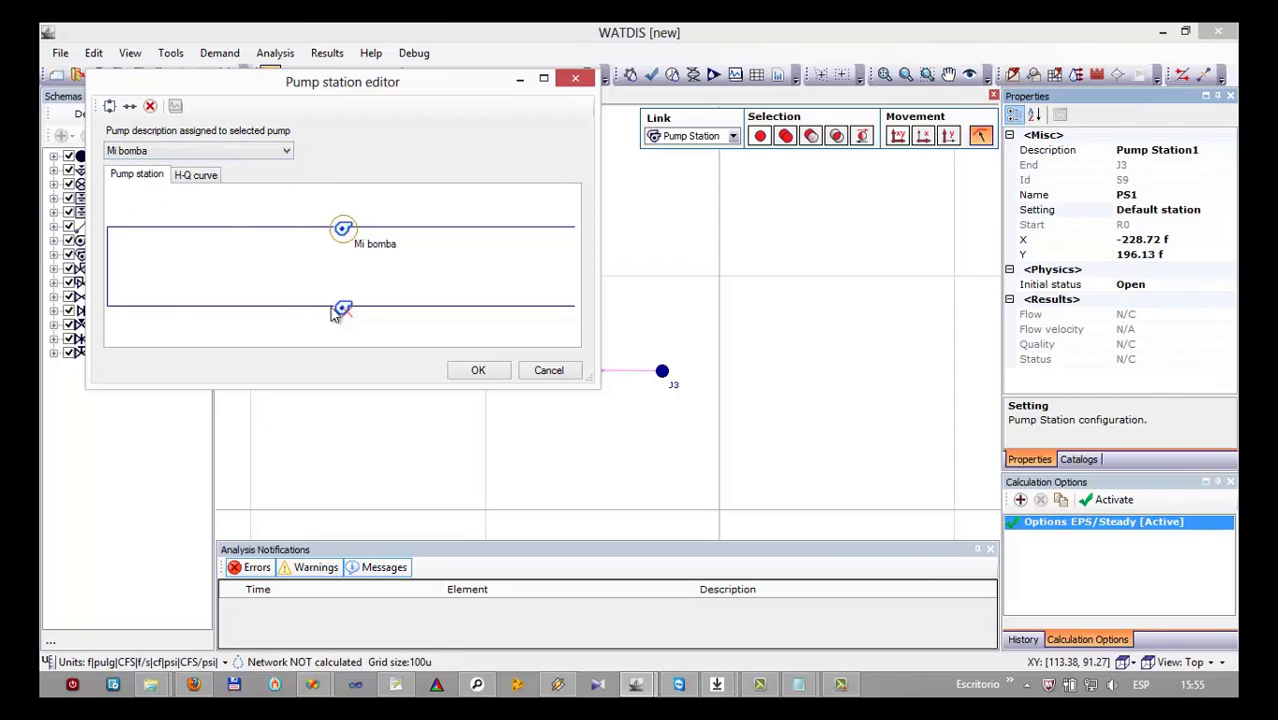
left_click(343, 309)
left_click(242, 152)
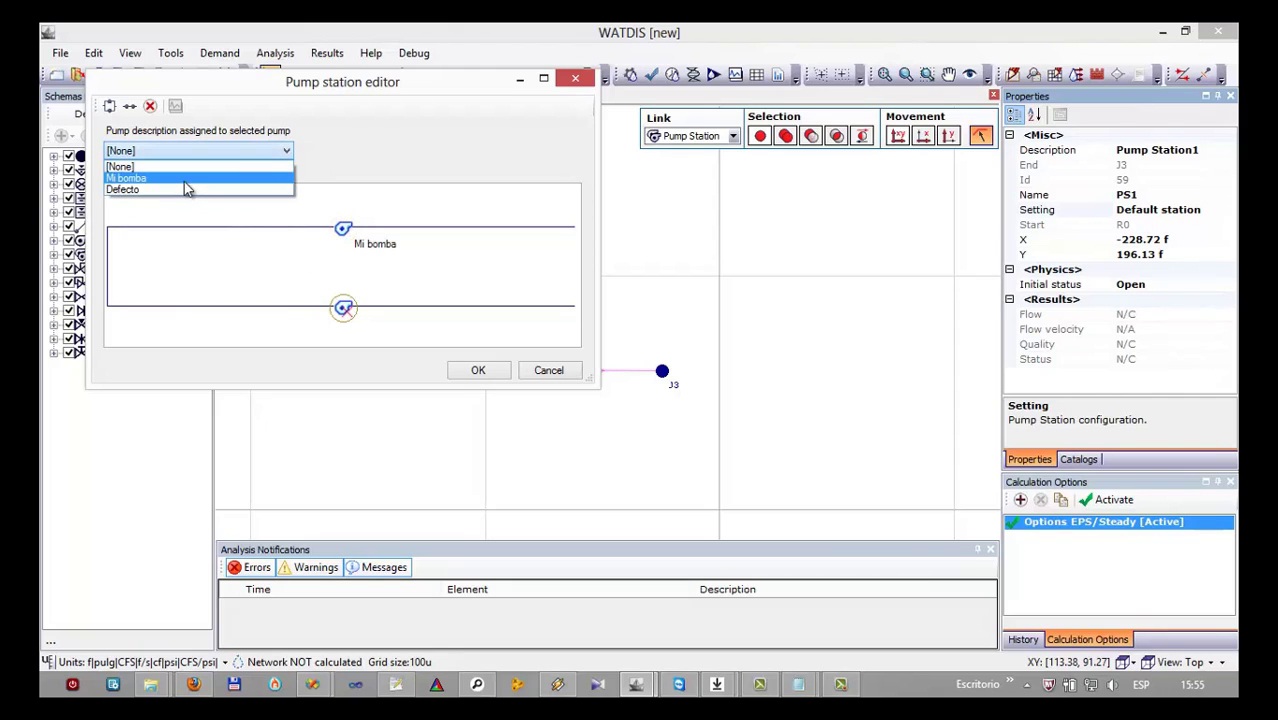
left_click(184, 180)
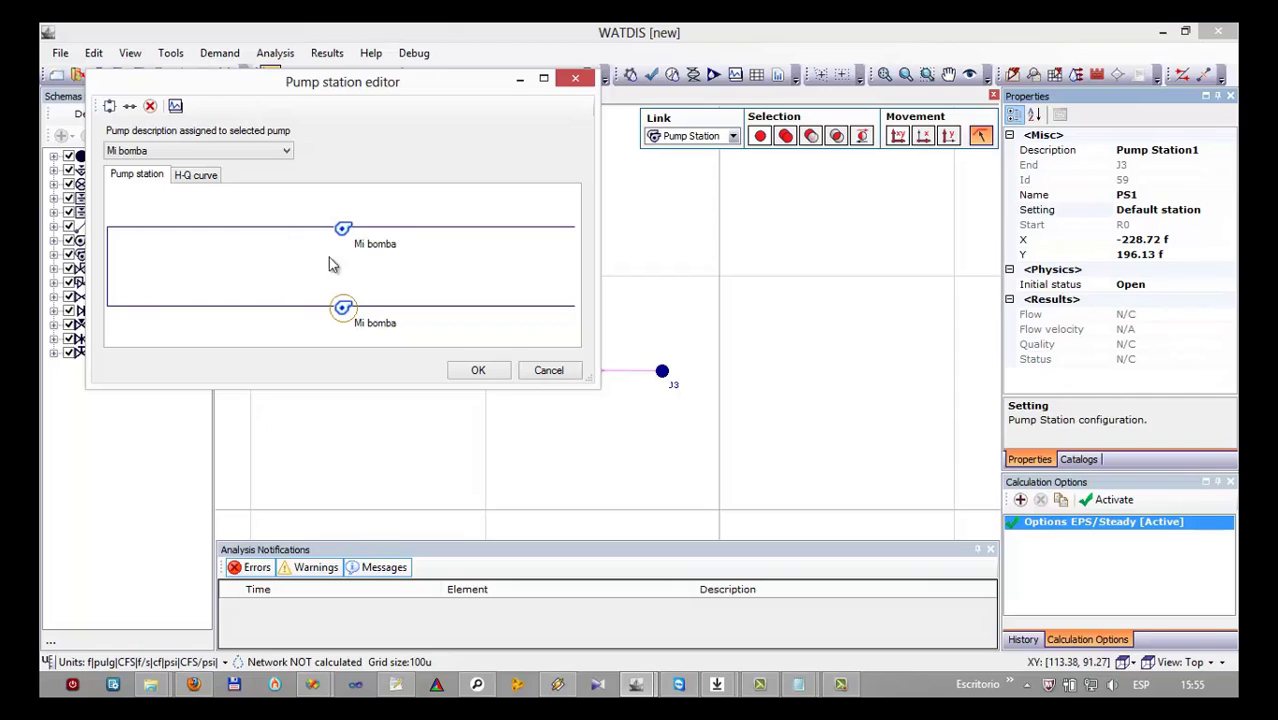
Display the station's combined H-Q curve, return to the pump layout and accept the pump station configuration.
left_click(177, 107)
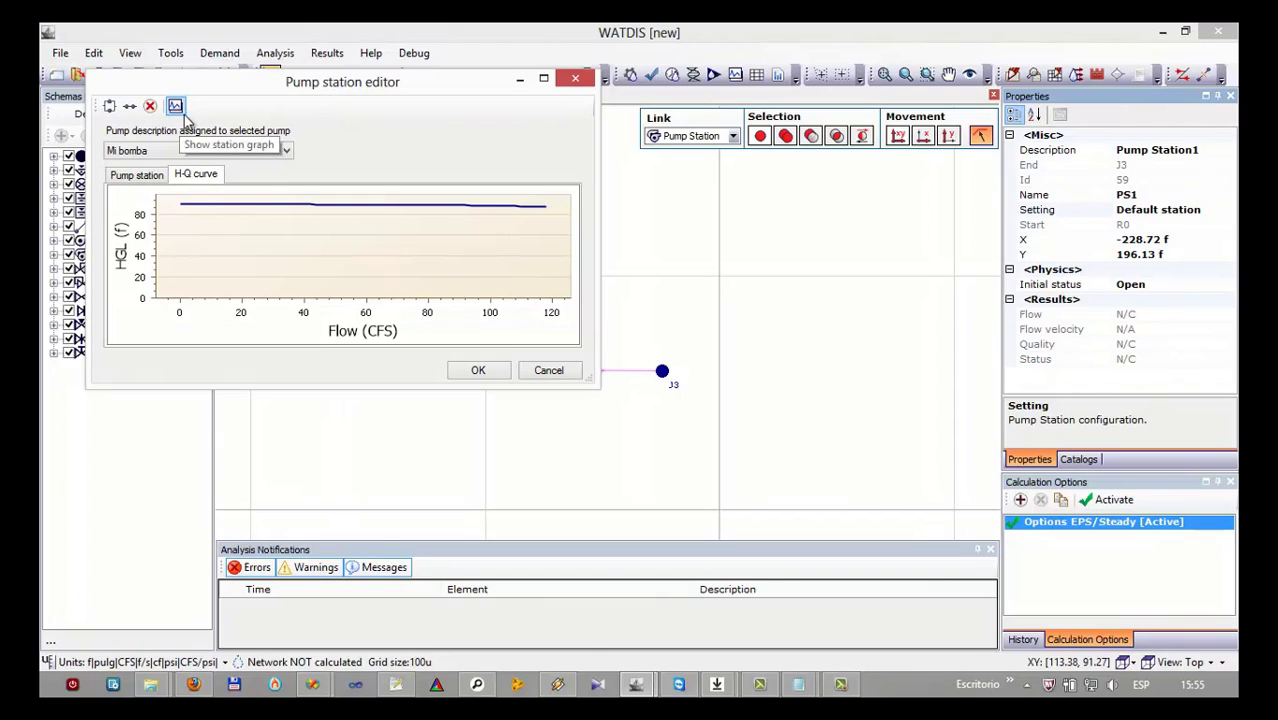
left_click(137, 177)
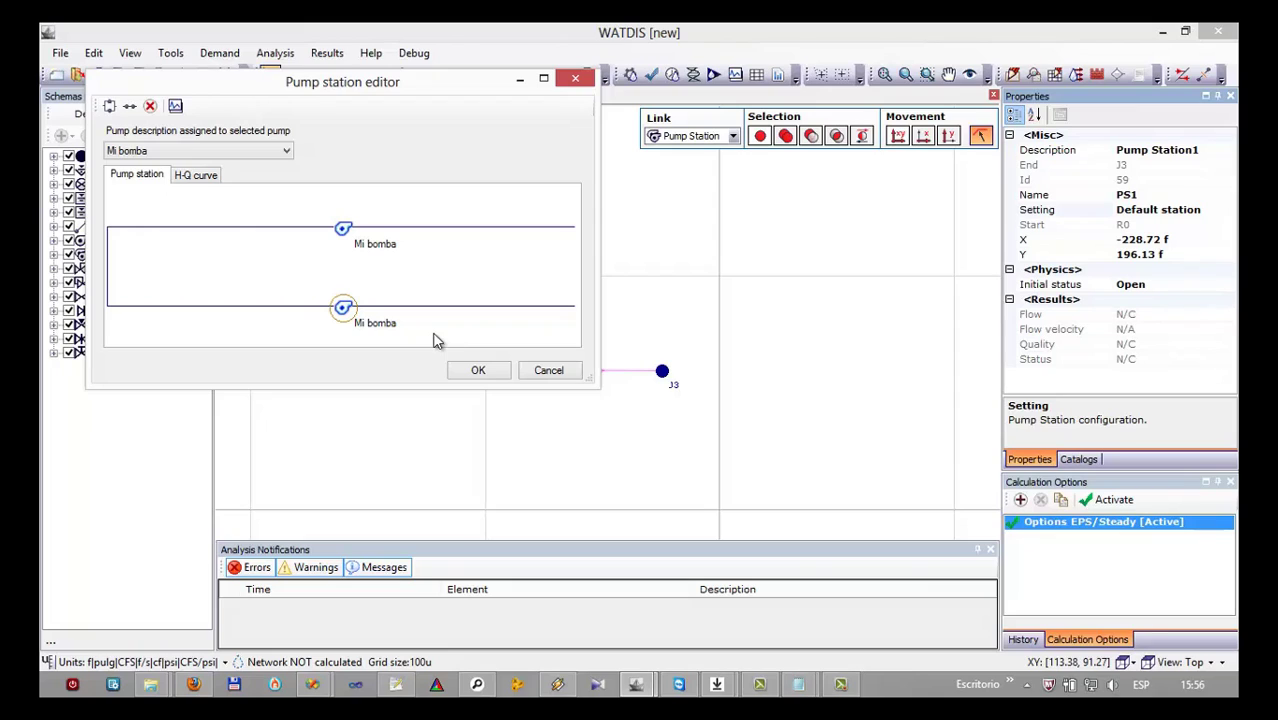
left_click(478, 371)
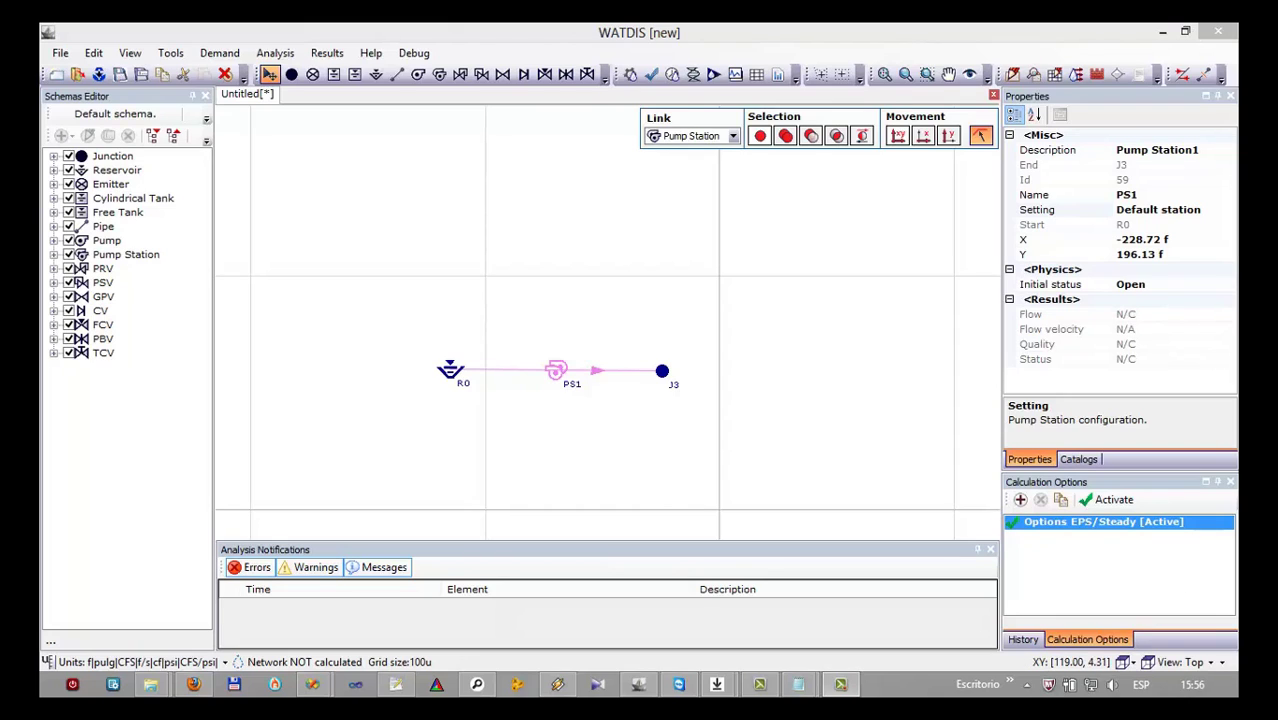
Draw a horizontal pipe from junction J3 away from the pump station to a new junction, and a vertical pipe up to another junction.
left_click(397, 74)
left_click(662, 371)
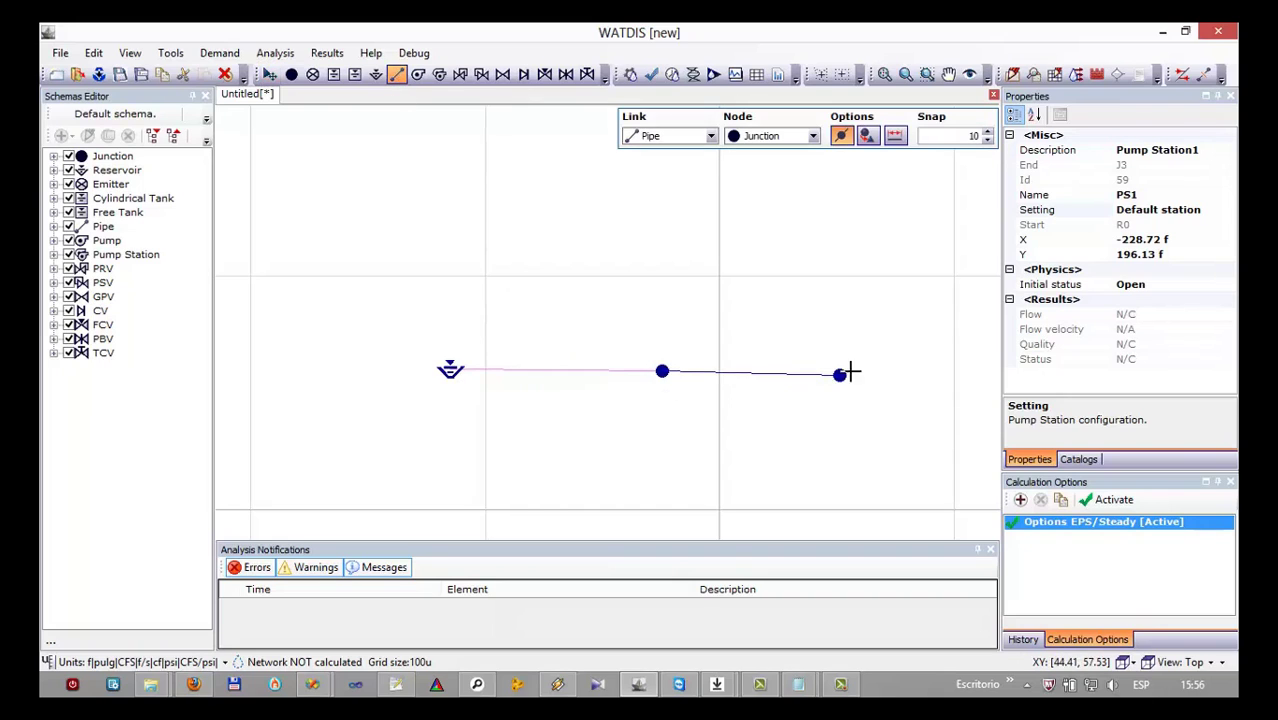
left_click(868, 373)
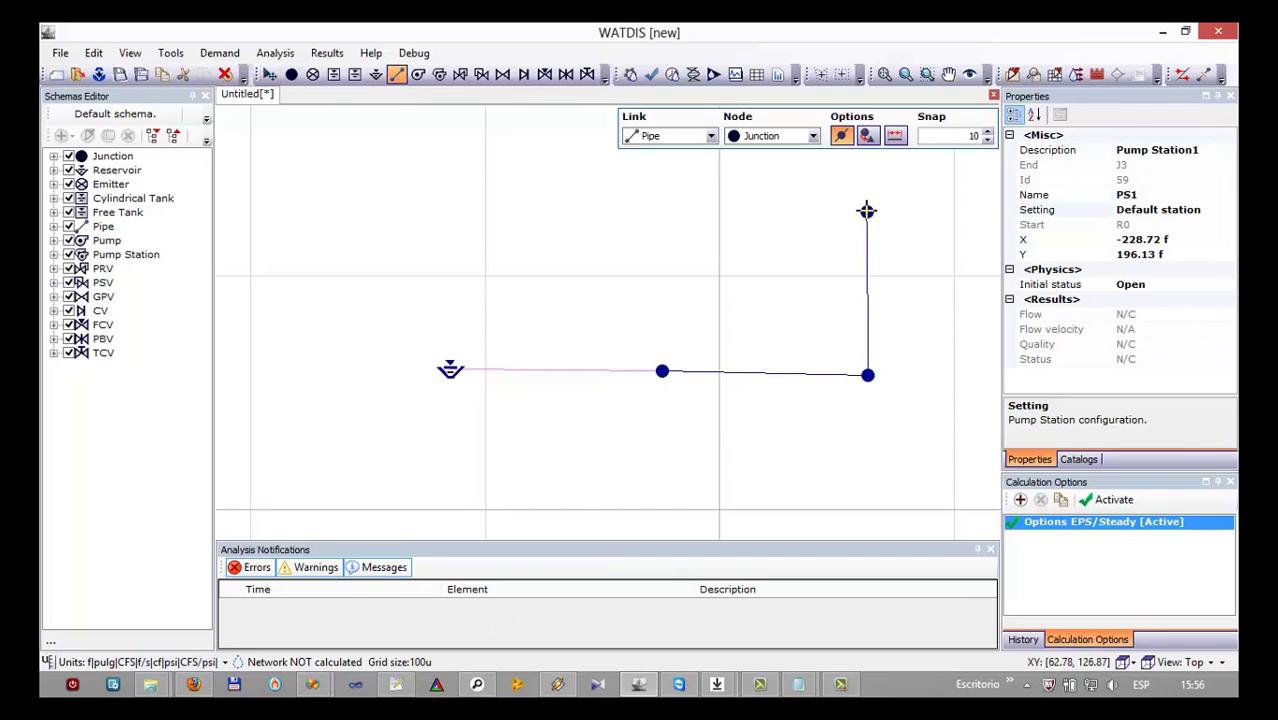
left_click(866, 207)
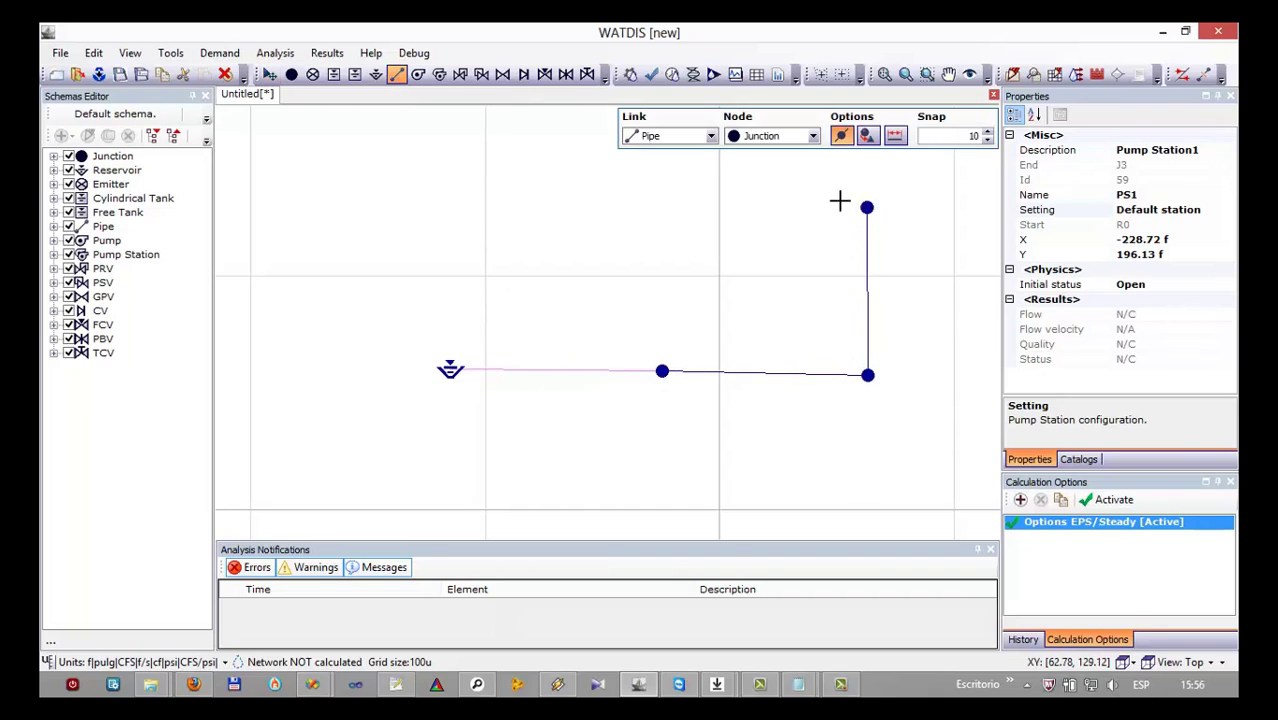
Draw a pipe along the network's upper side with three intermediate bends, ending at a new junction above reservoir R0.
left_click(675, 176)
left_click(573, 176)
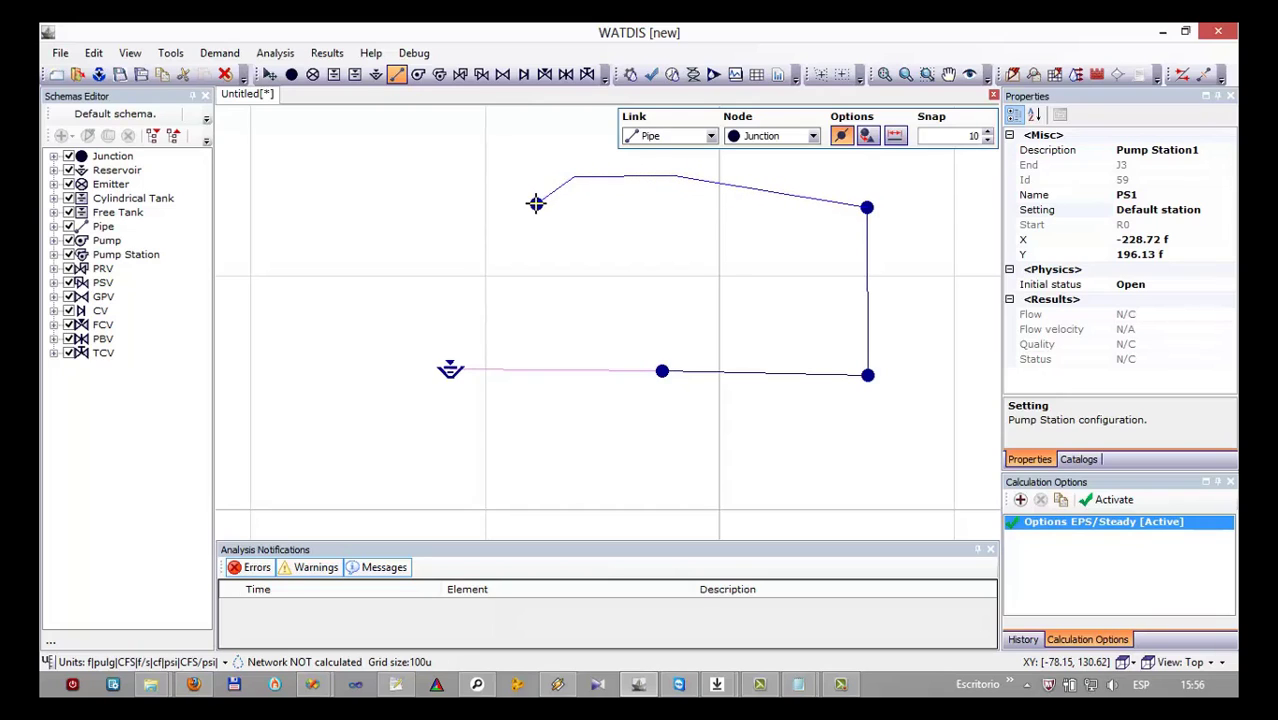
left_click(531, 202)
left_click(465, 202)
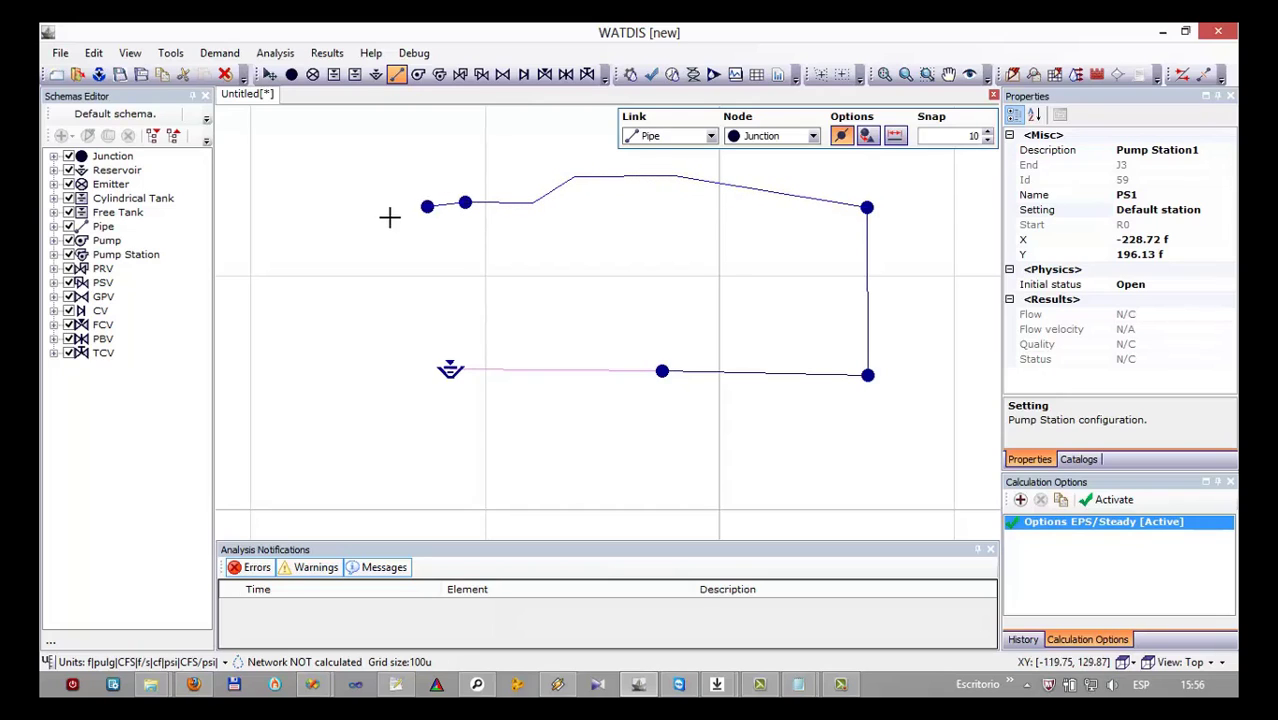
Continue the pipes through two more corner junctions and close the loop at reservoir R0.
left_click(321, 202)
left_click(248, 224)
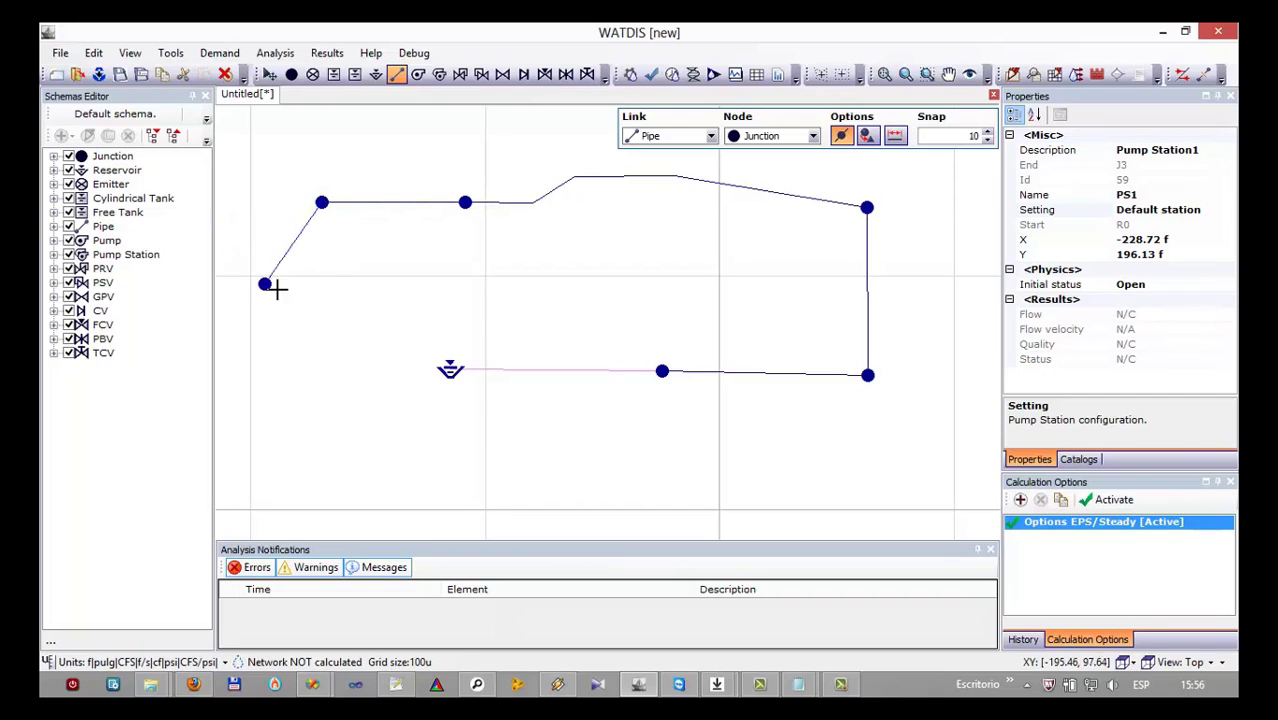
left_click(328, 378)
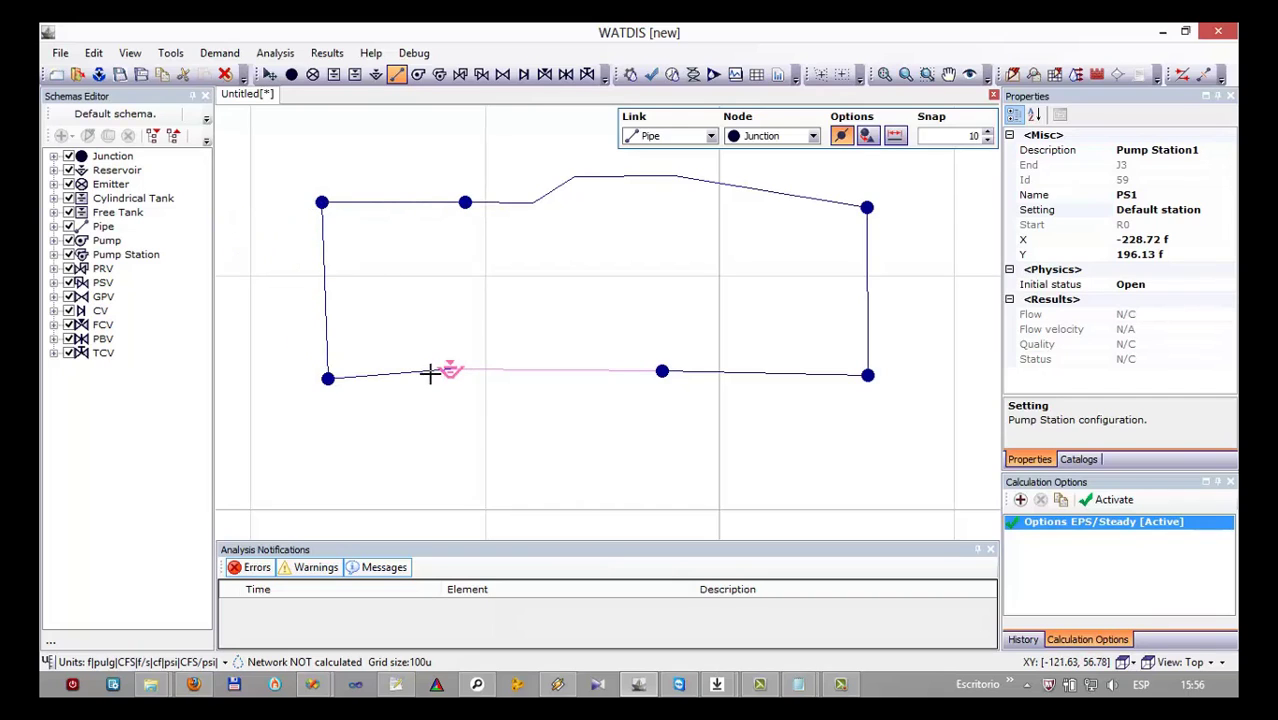
left_click(449, 370)
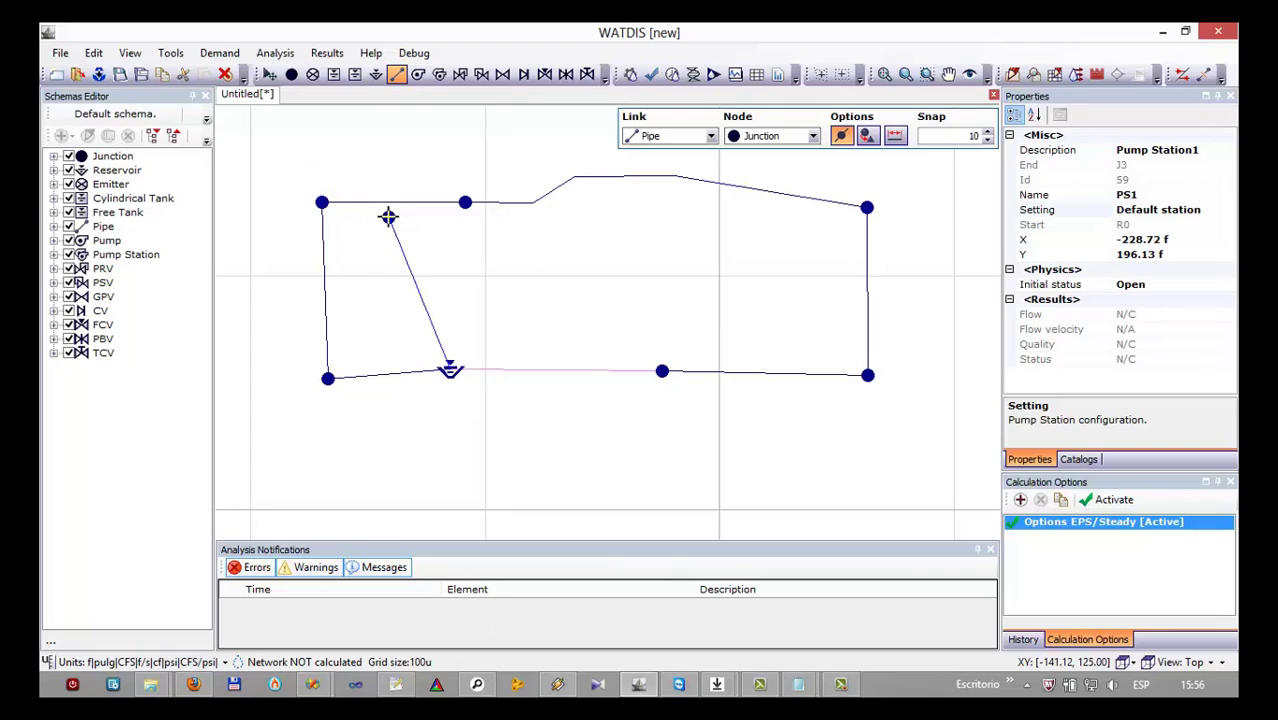
right_click(371, 271)
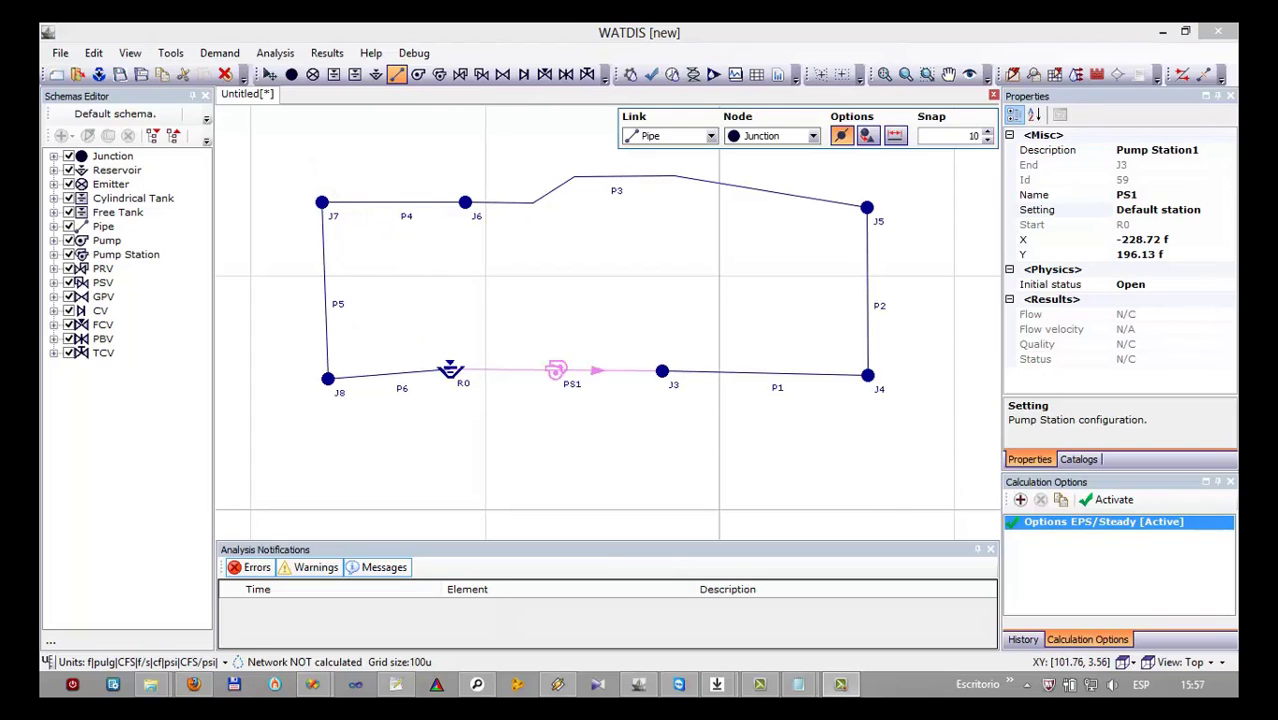
Insert a junction on the bent upper pipe P3 and move it to about X -7 f, Y 415 f.
left_click(293, 77)
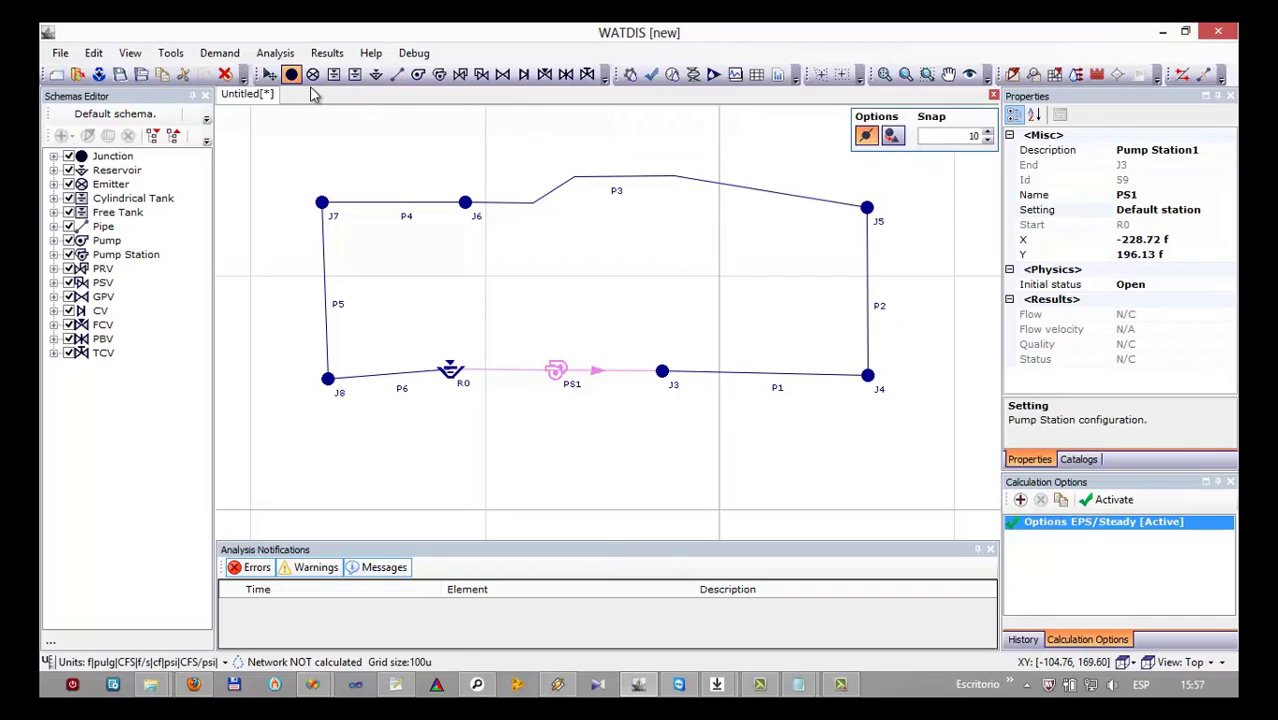
left_click(713, 181)
left_click_drag(713, 183, 744, 175)
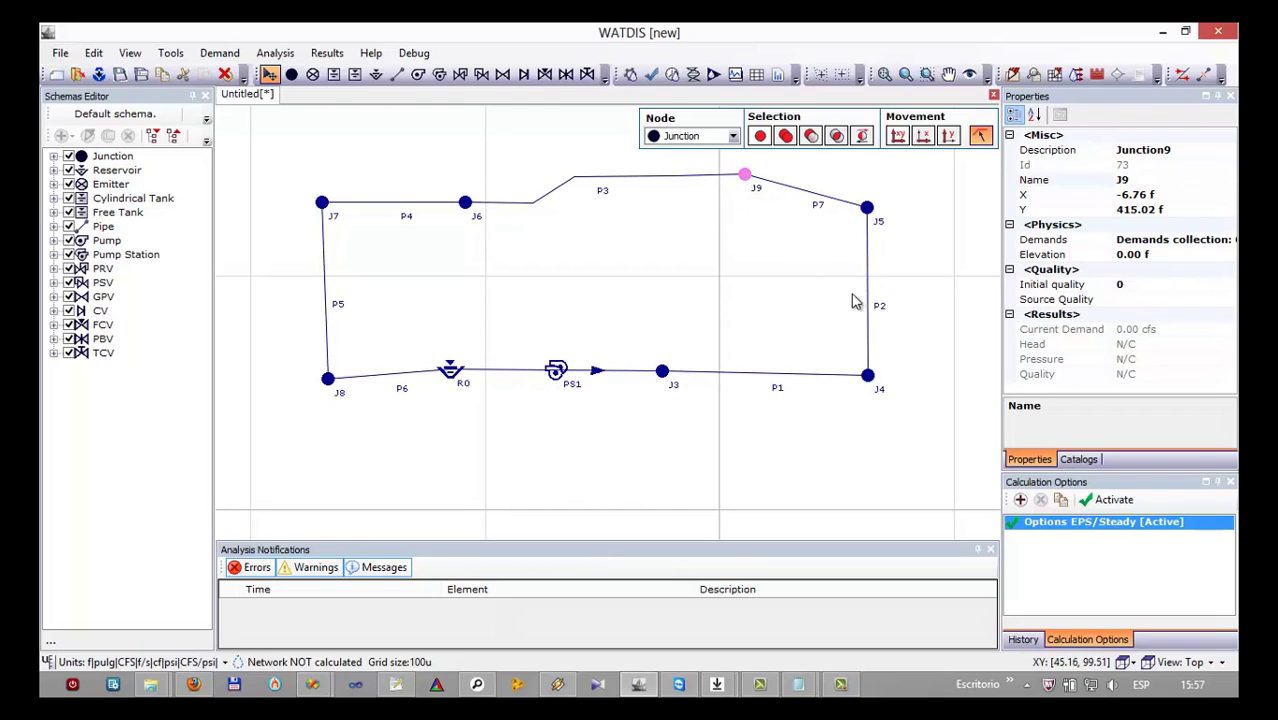
Convert the vertical pipe P2 between J4 and J5 into an FCV valve.
left_click(869, 287)
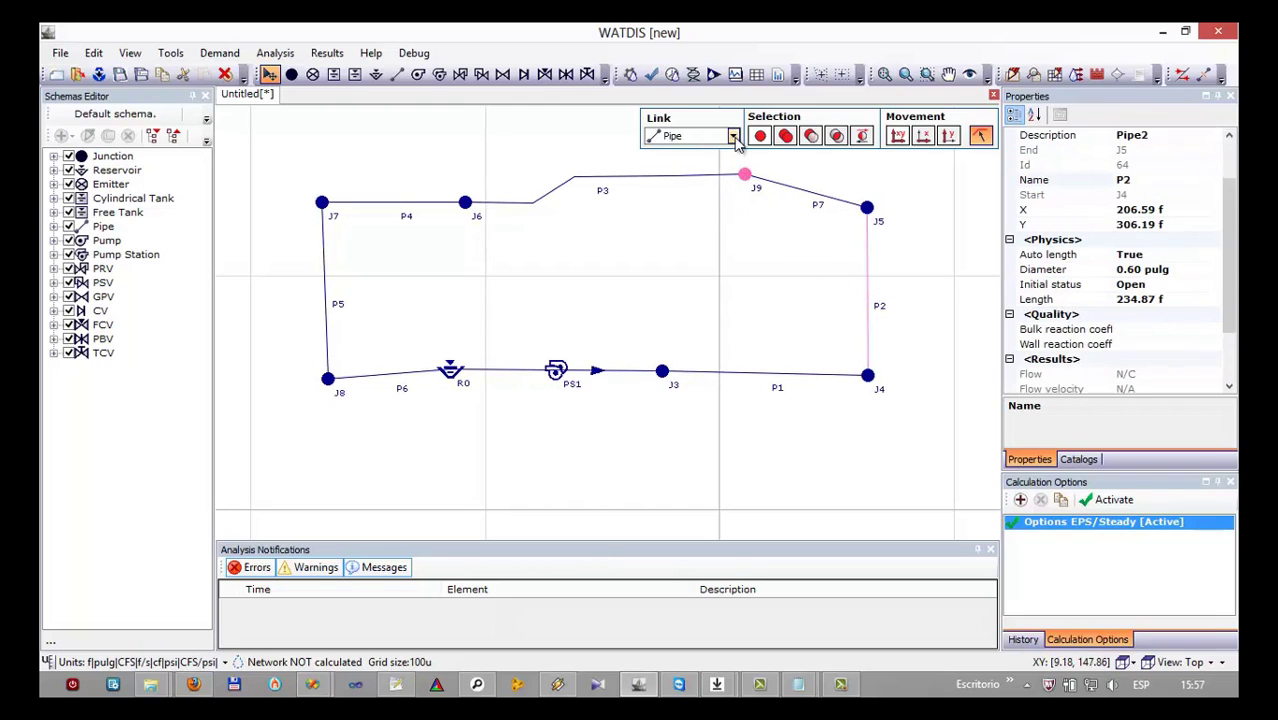
left_click(733, 136)
scroll(736, 177, "down", 1)
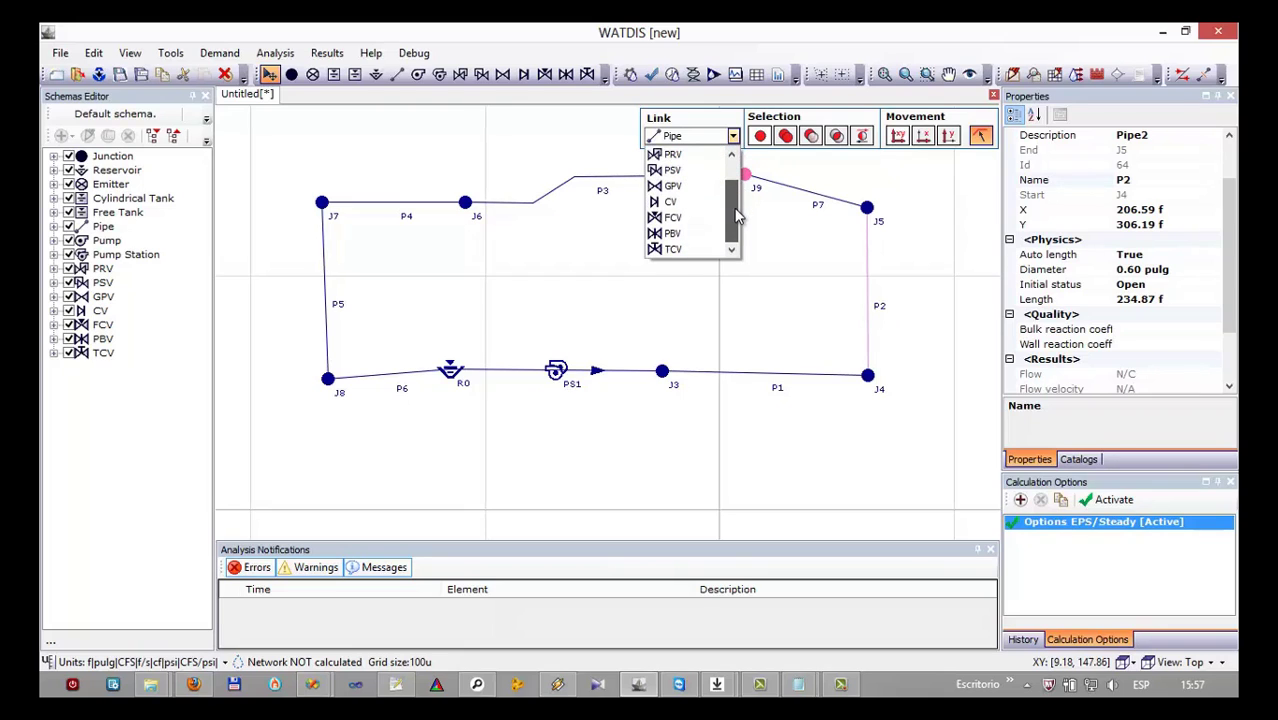
left_click(683, 220)
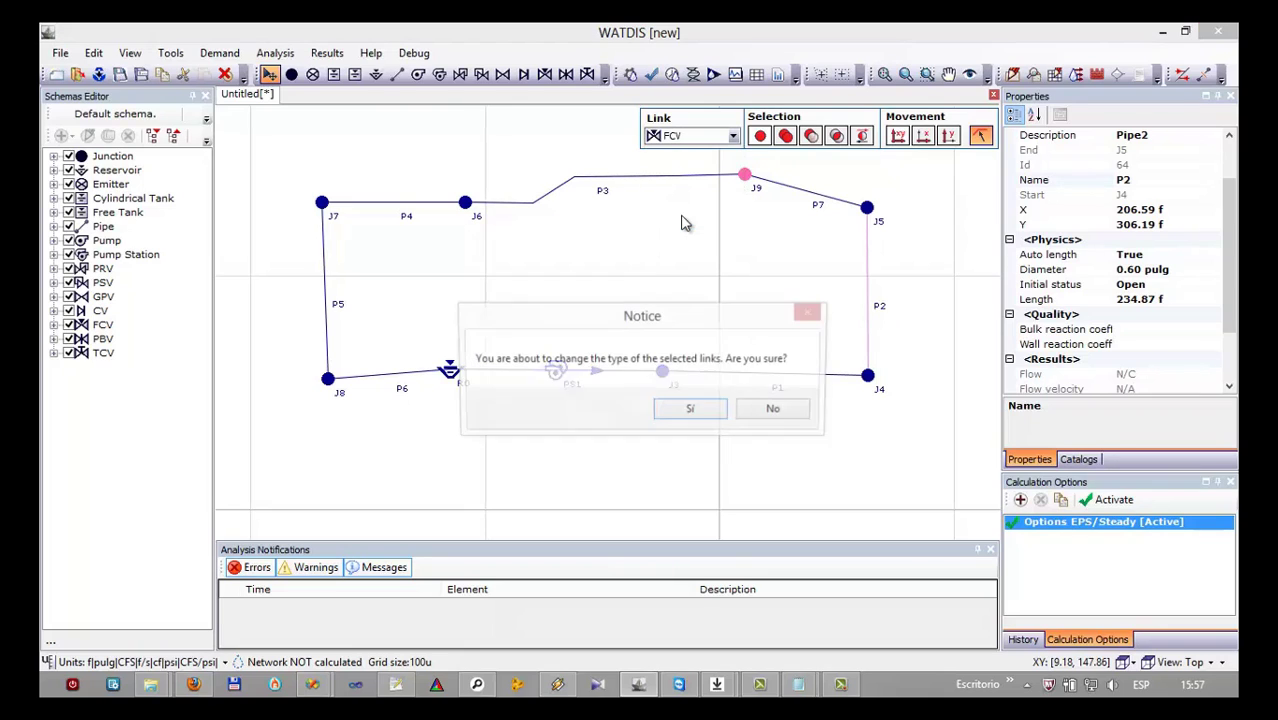
key("Return")
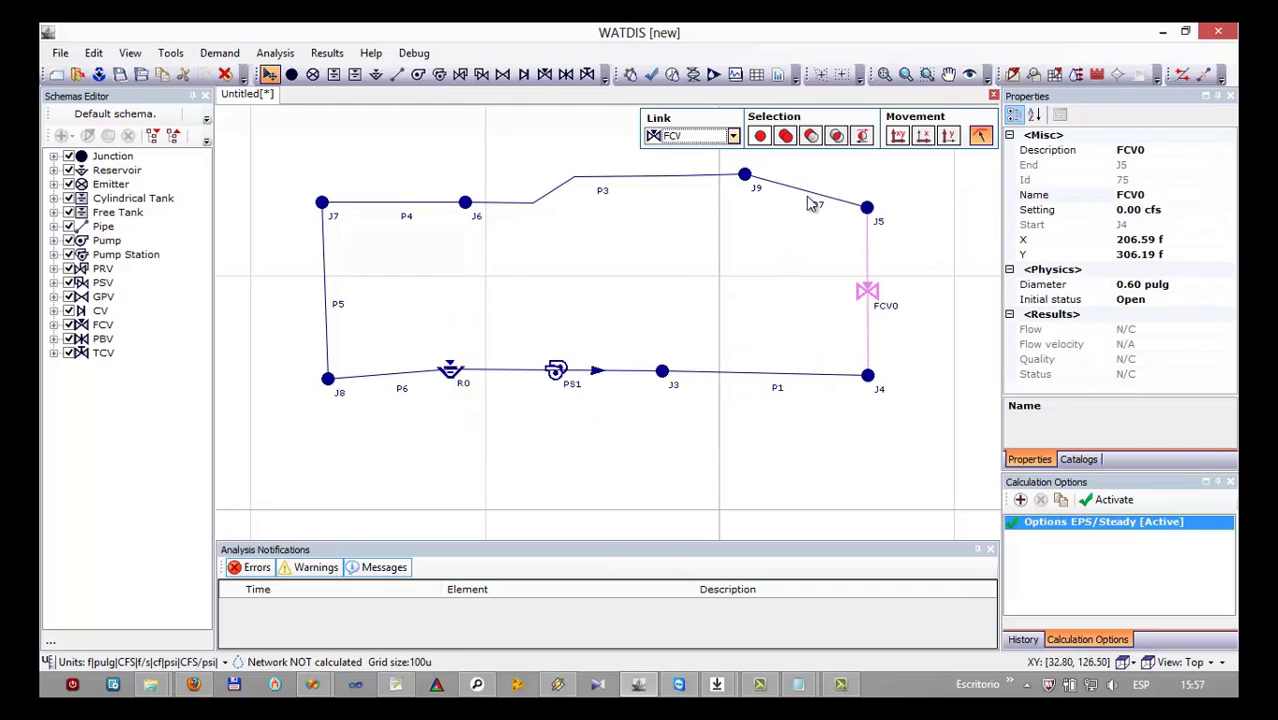
Convert pipe P7 between J9 and J5 into a GPV valve.
left_click(812, 196)
left_click(733, 136)
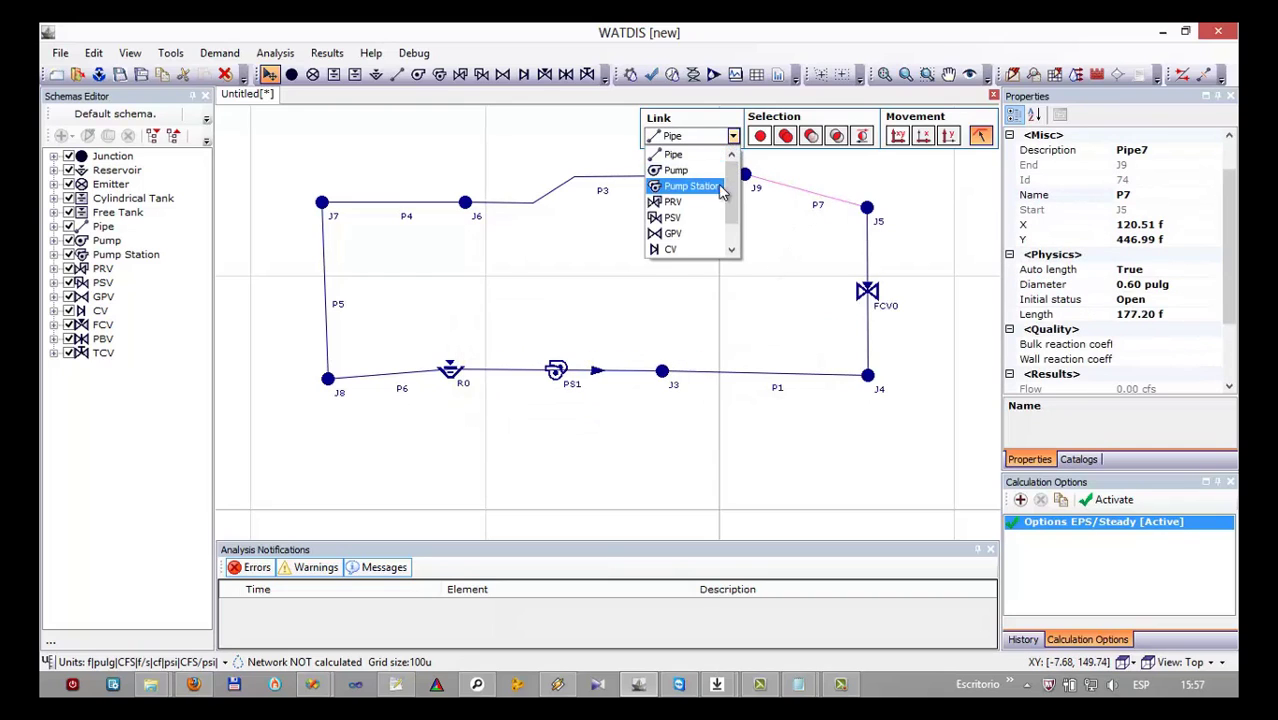
scroll(737, 230, "down", 1)
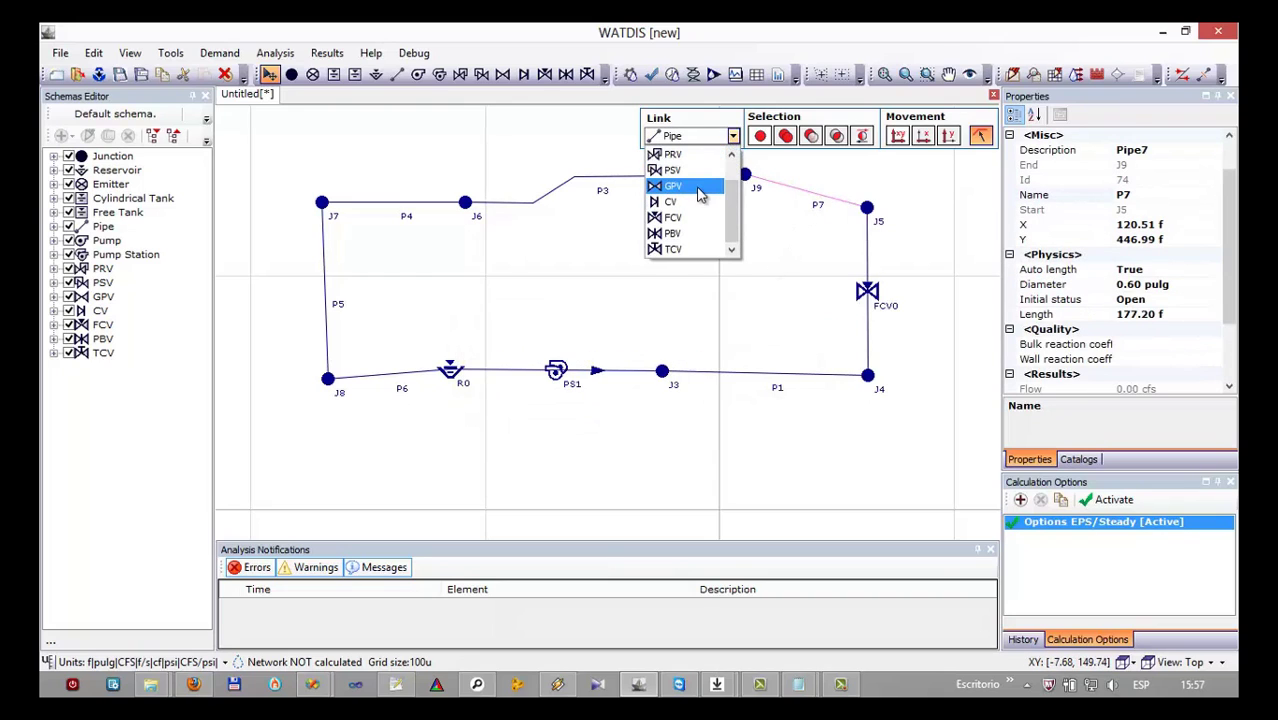
left_click(700, 187)
left_click(683, 409)
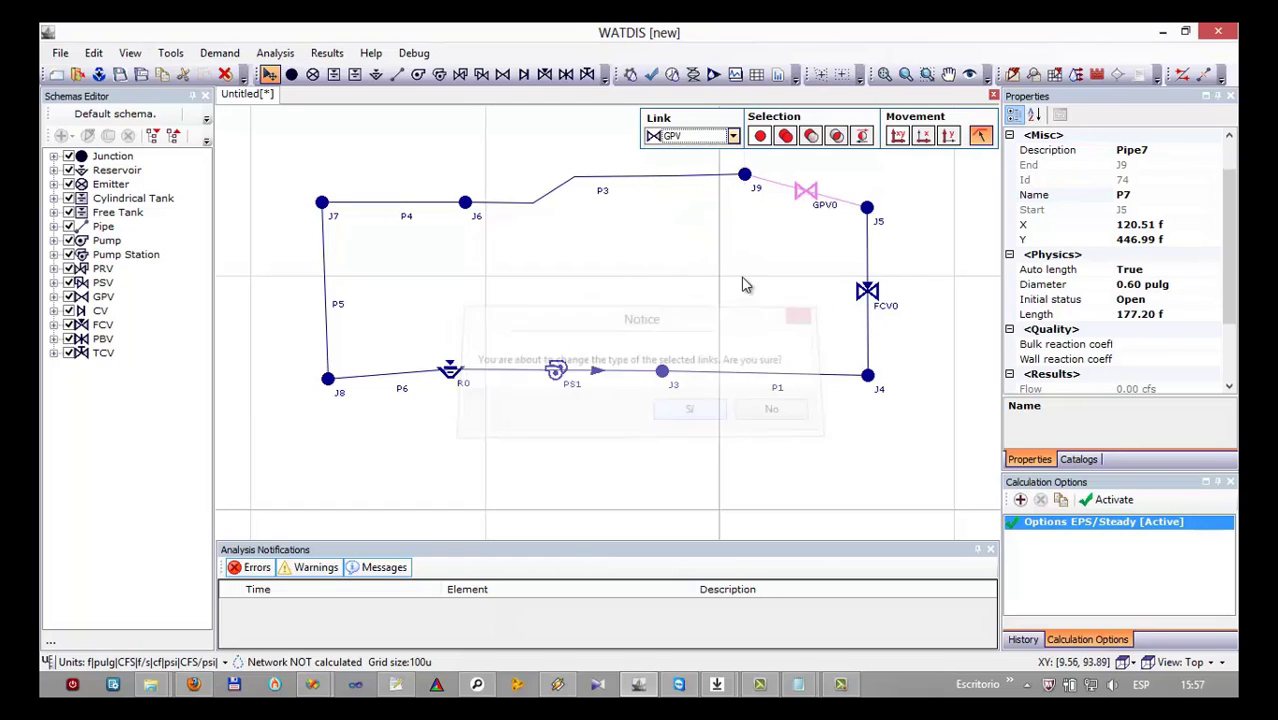
Close the analysis notifications, show an enlarged properties table and filter its elements by the Pipe type.
scroll(742, 290, "down", 2)
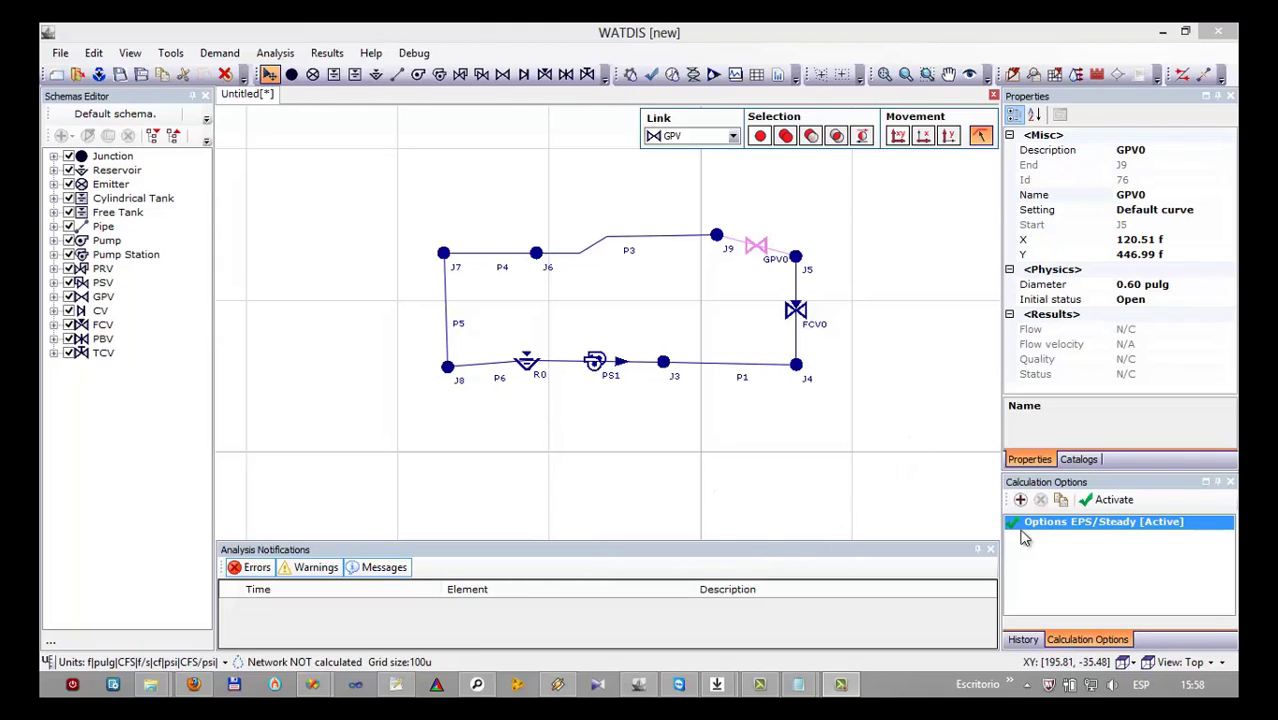
left_click(990, 550)
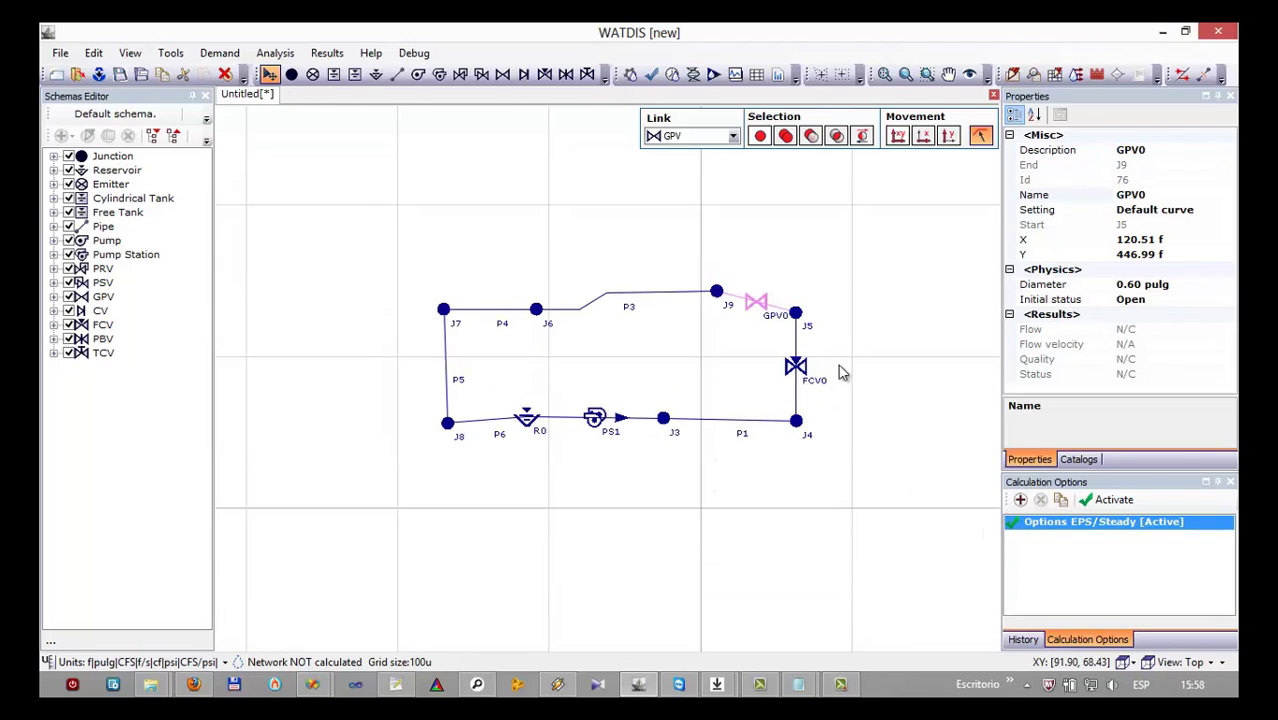
left_click(1060, 82)
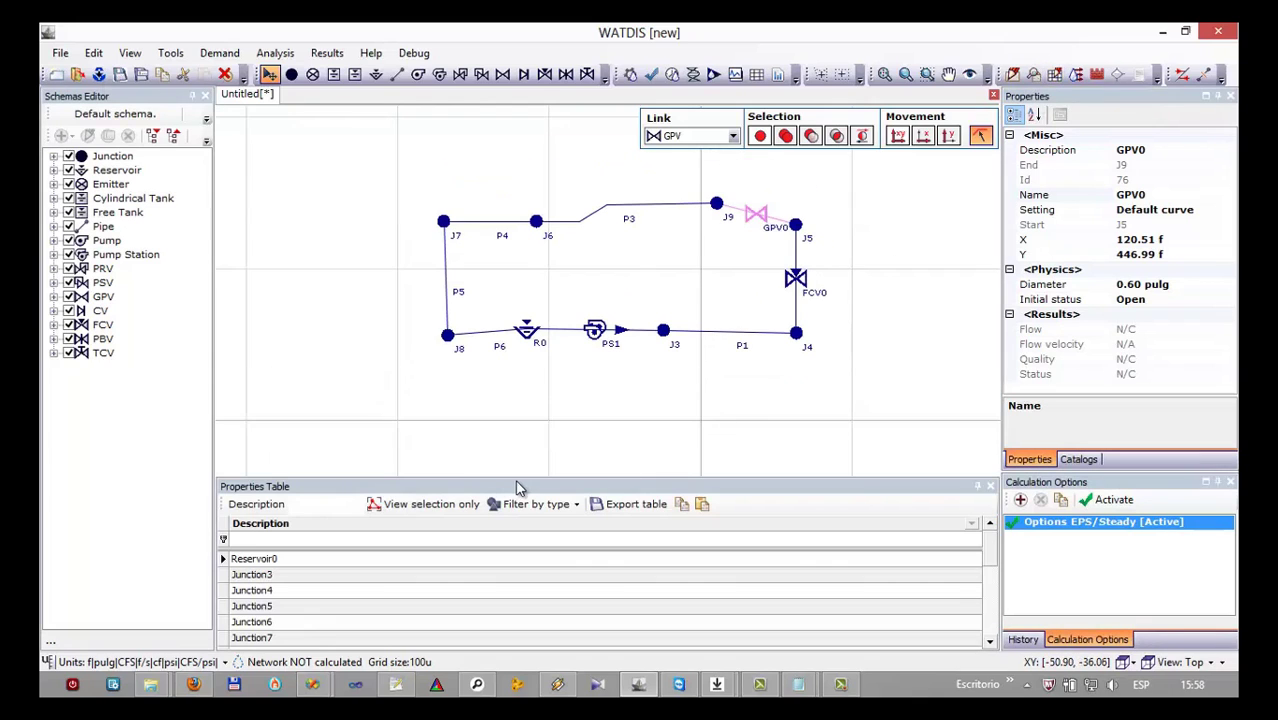
left_click_drag(522, 477, 542, 400)
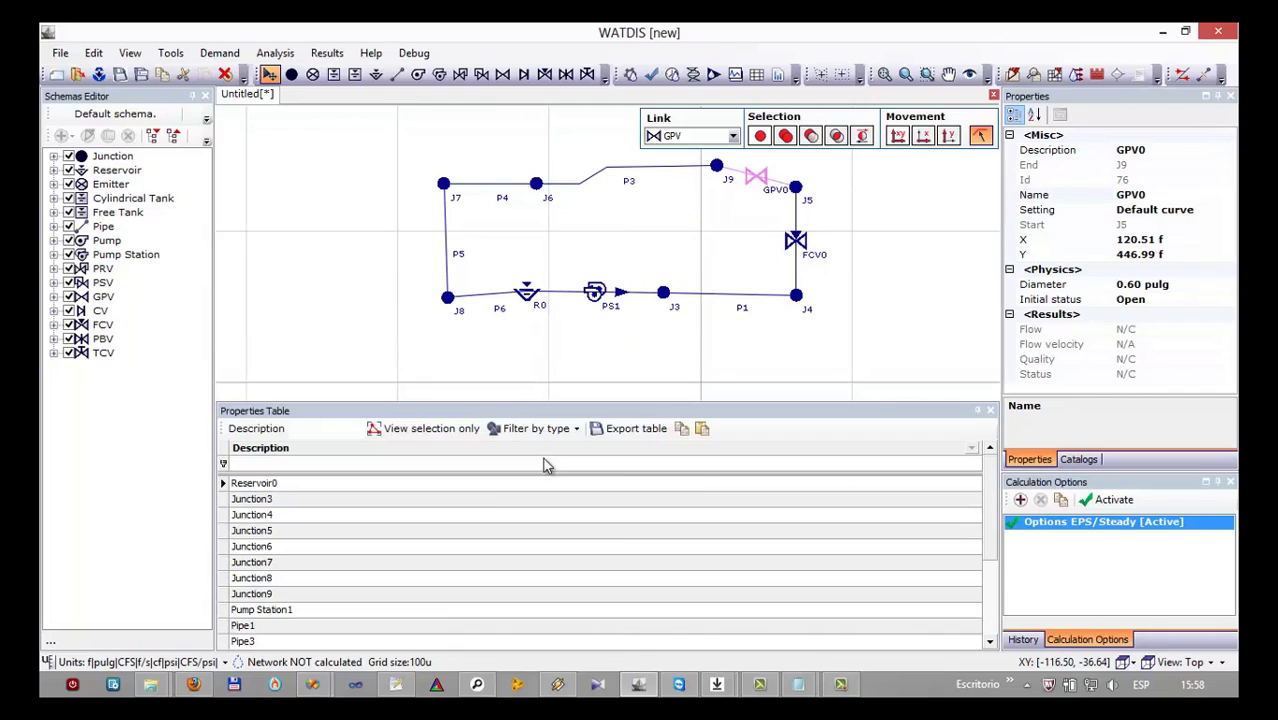
left_click(552, 432)
left_click(602, 484)
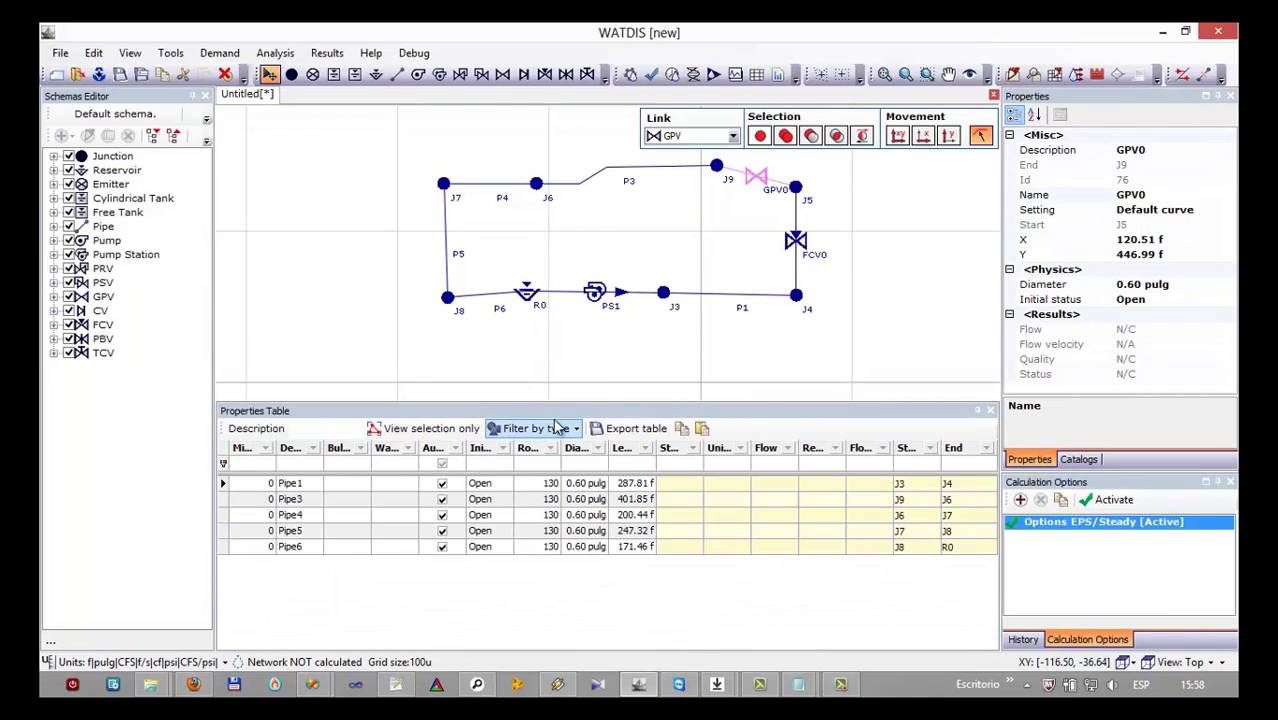
Set the diameter of all five listed pipes to 150 mm in one edit of the properties table.
left_click_drag(606, 448, 662, 448)
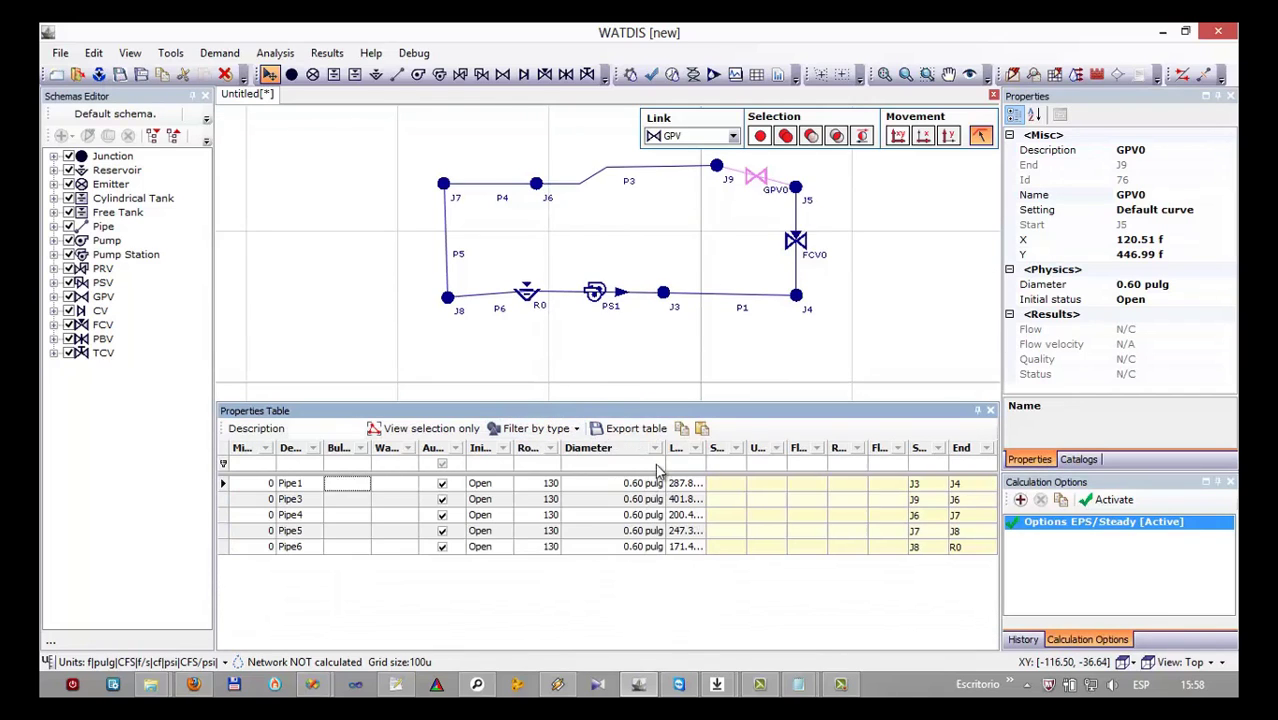
left_click(622, 485)
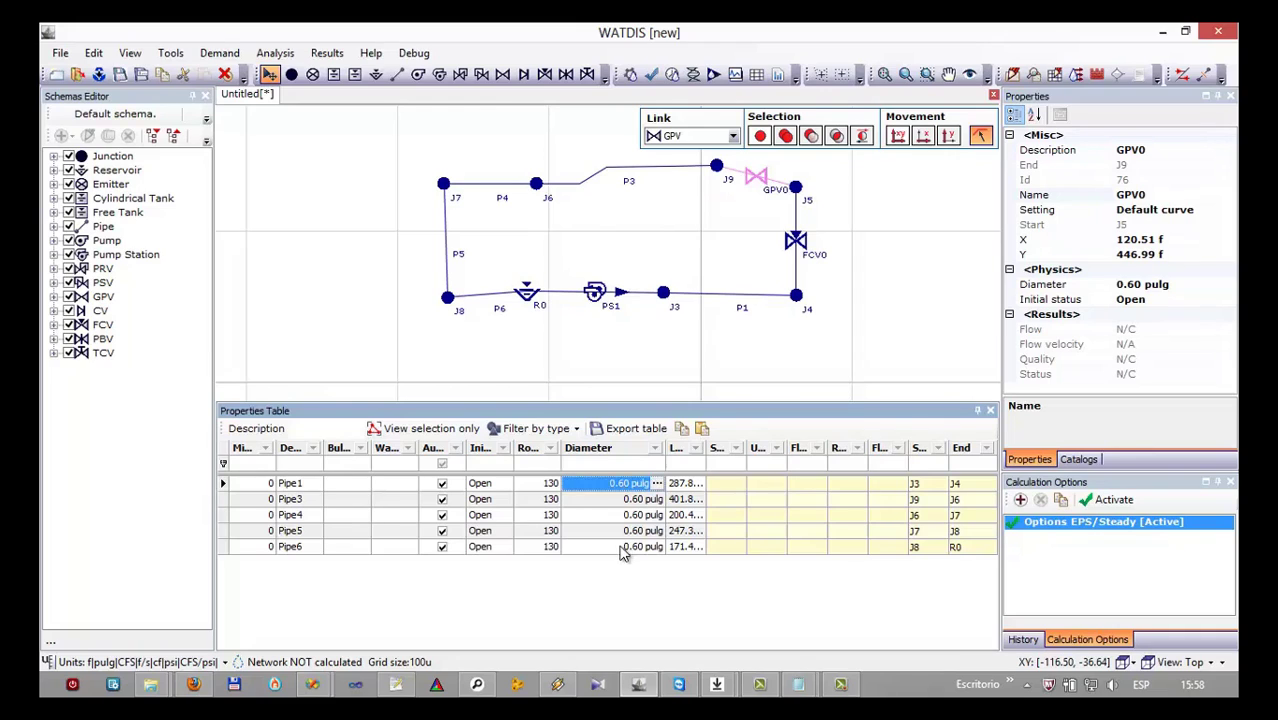
left_click(620, 544, "shift")
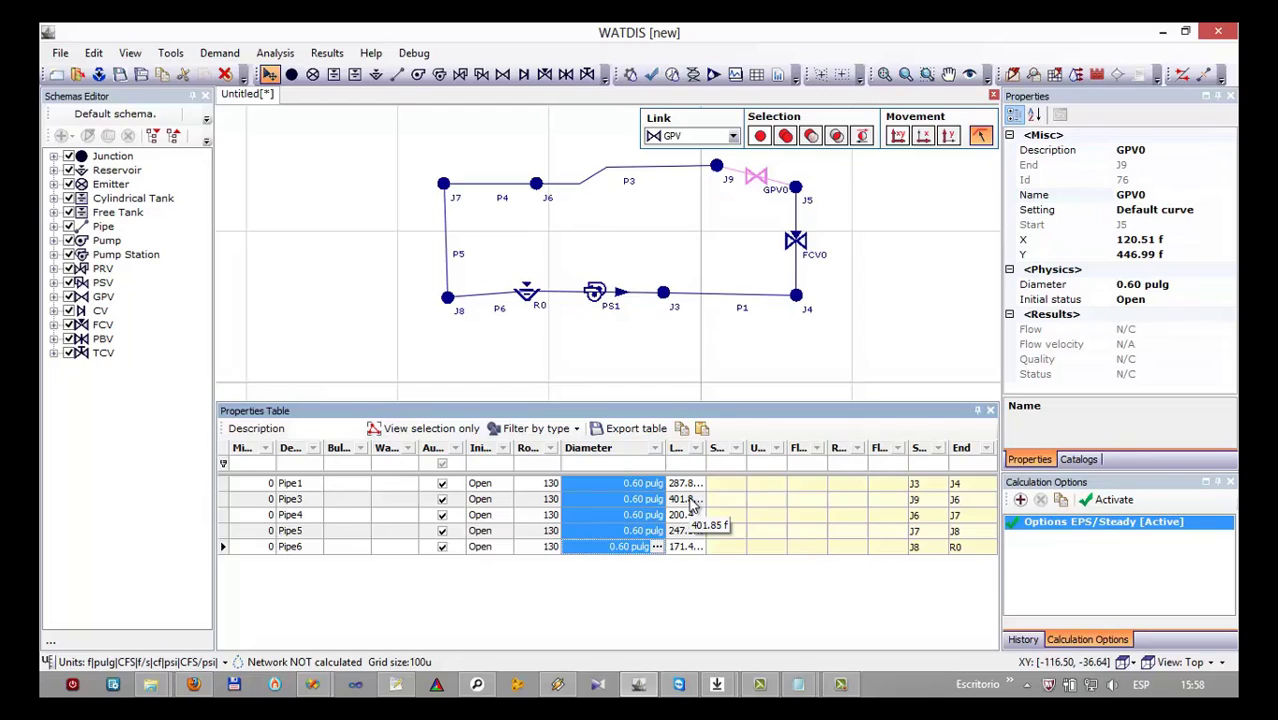
type("150 mm")
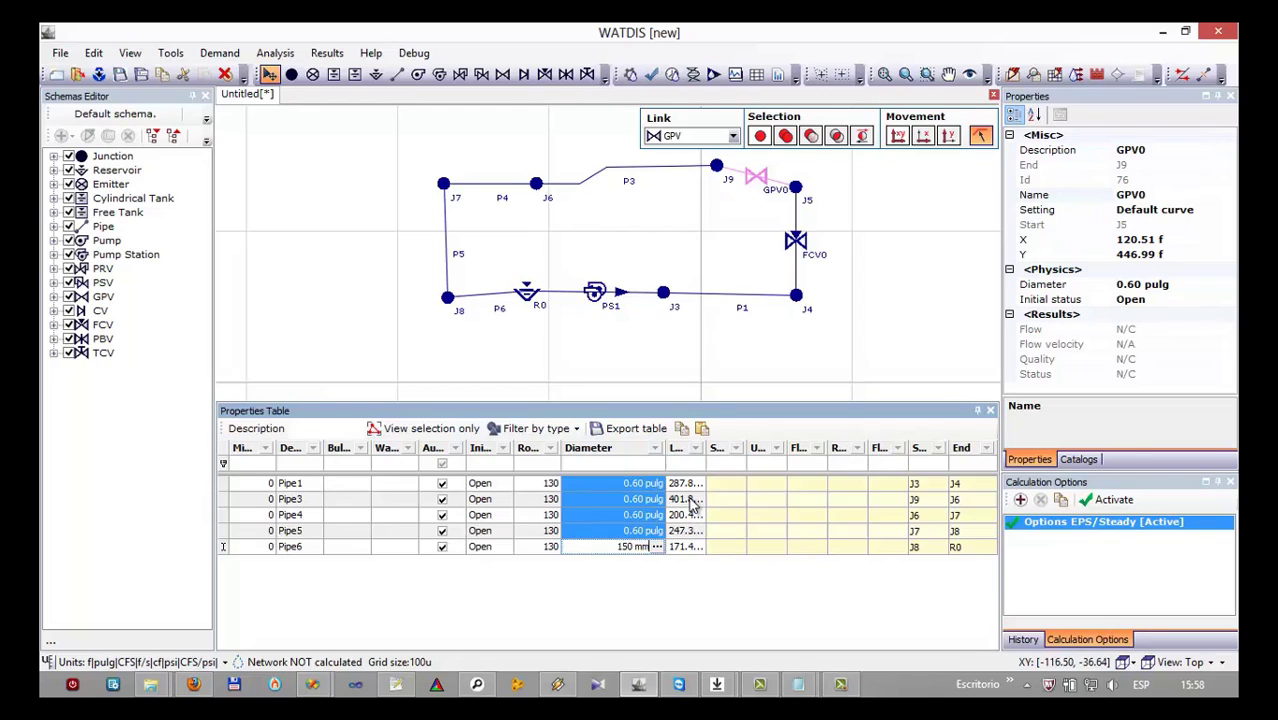
key("Return")
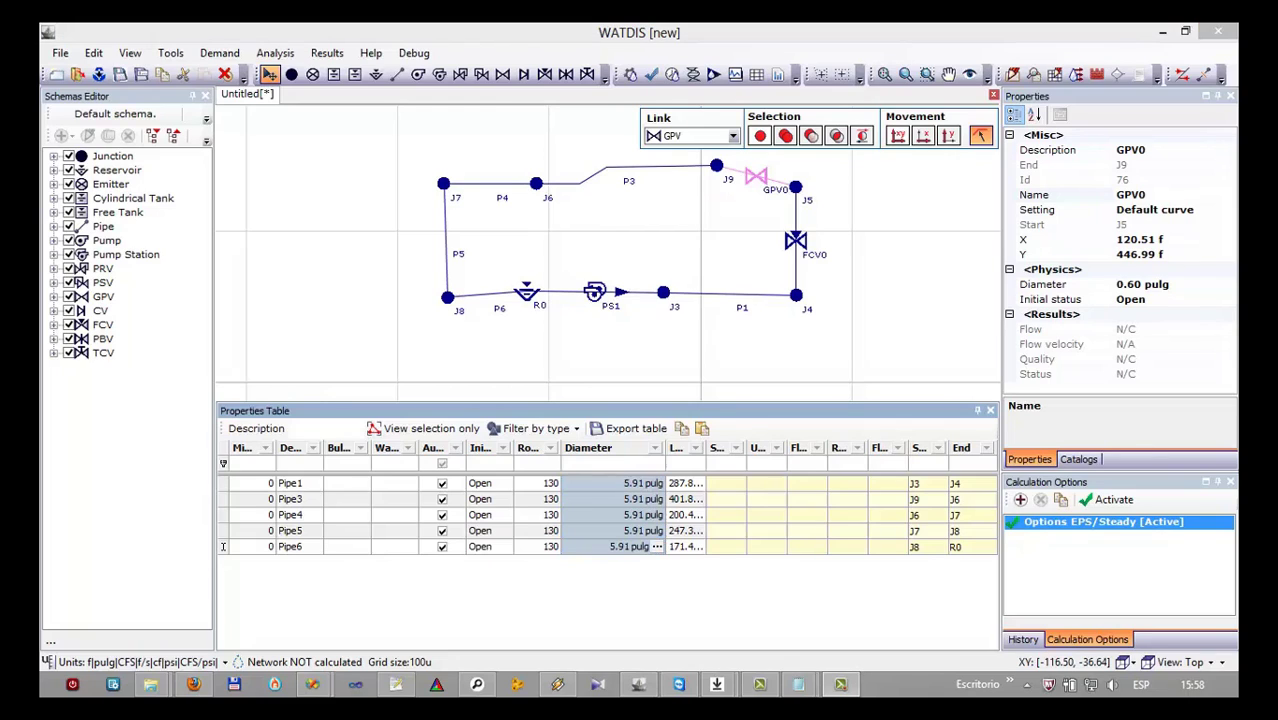
Switch the project's units to the International System and widen the table's Minor loss coefficient column.
left_click(155, 667)
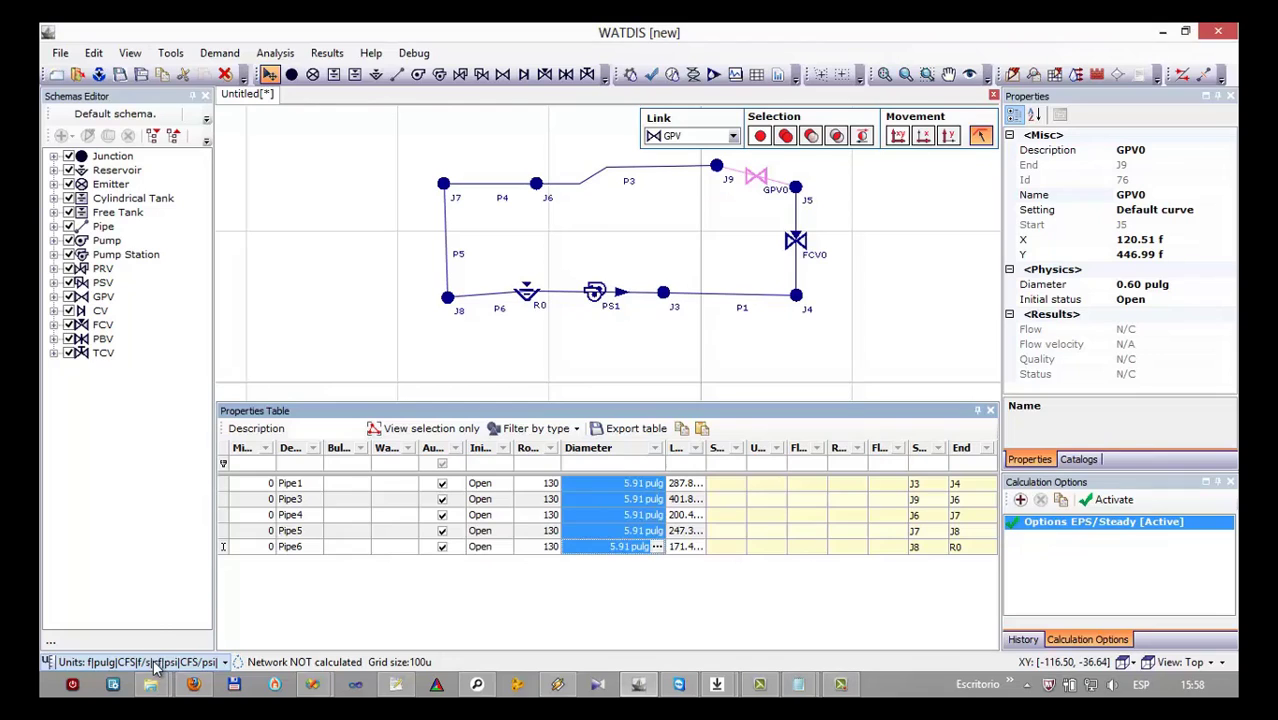
left_click(155, 667)
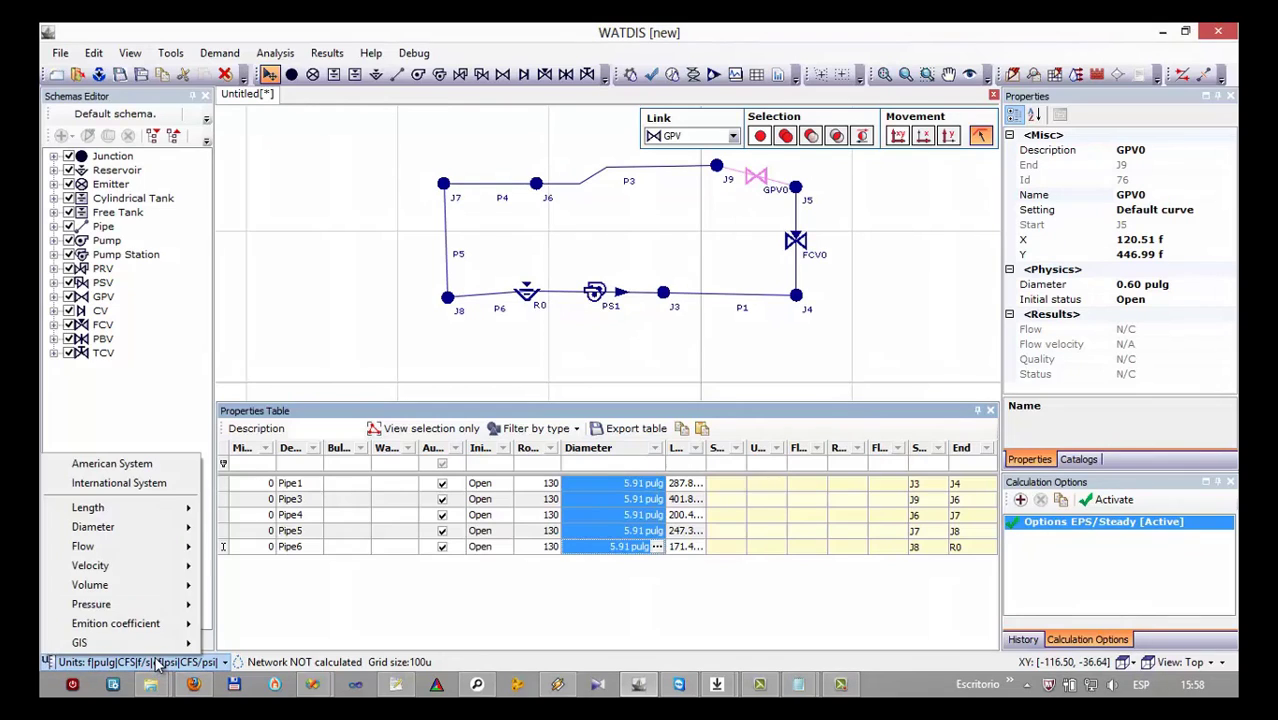
left_click(159, 487)
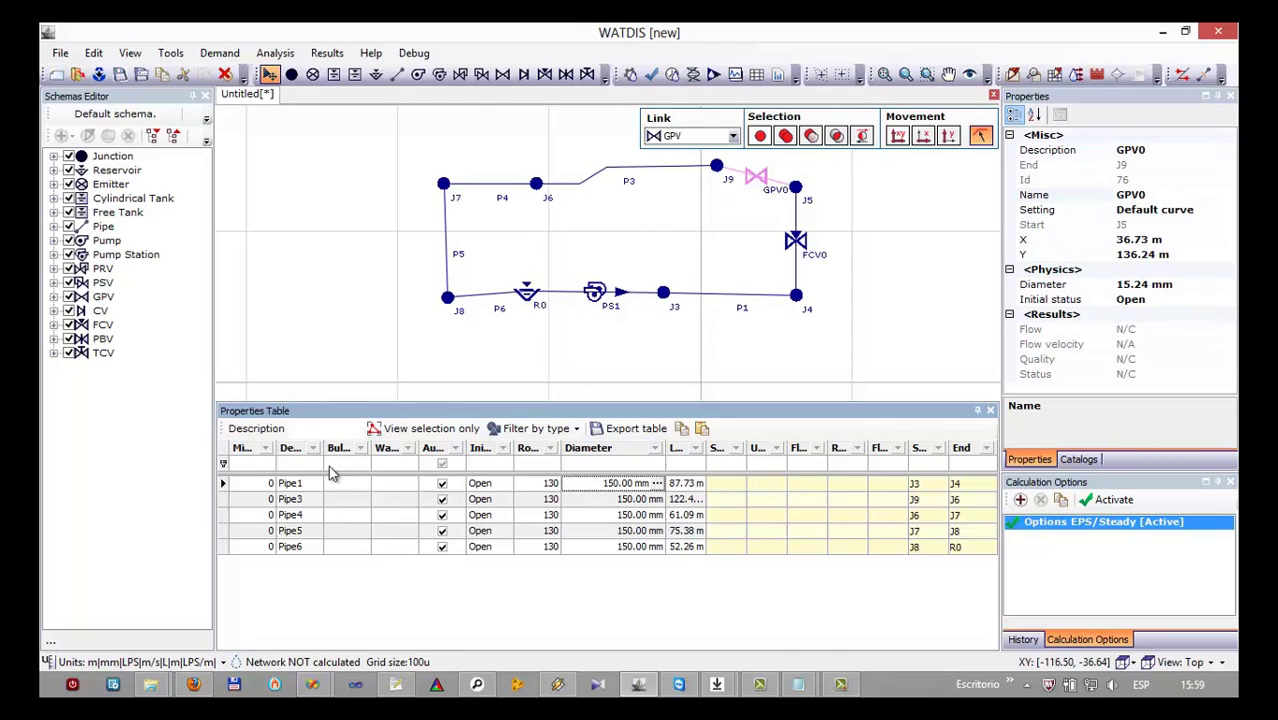
left_click_drag(322, 448, 376, 449)
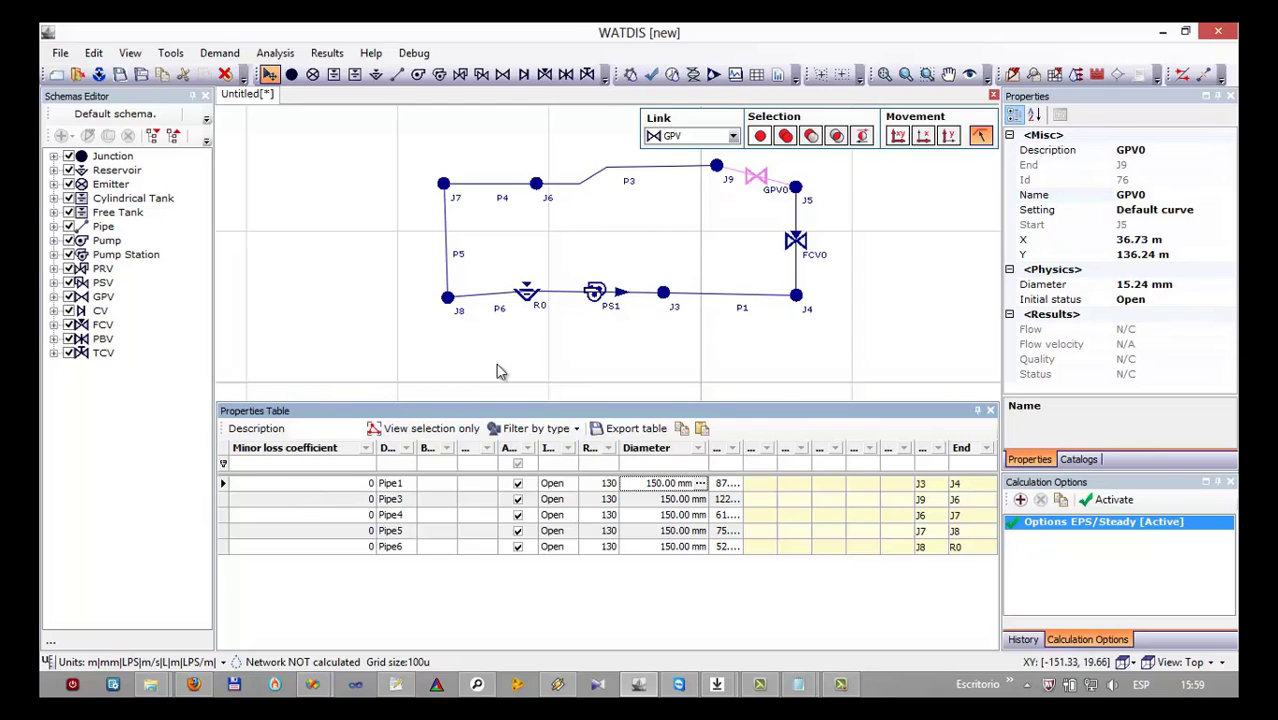
Move junction J9 to about X 3 m, Y 139 m and close the properties table.
mouse_move(709, 172)
left_mouse_down()
mouse_move(658, 175)
mouse_move(698, 180)
left_mouse_up()
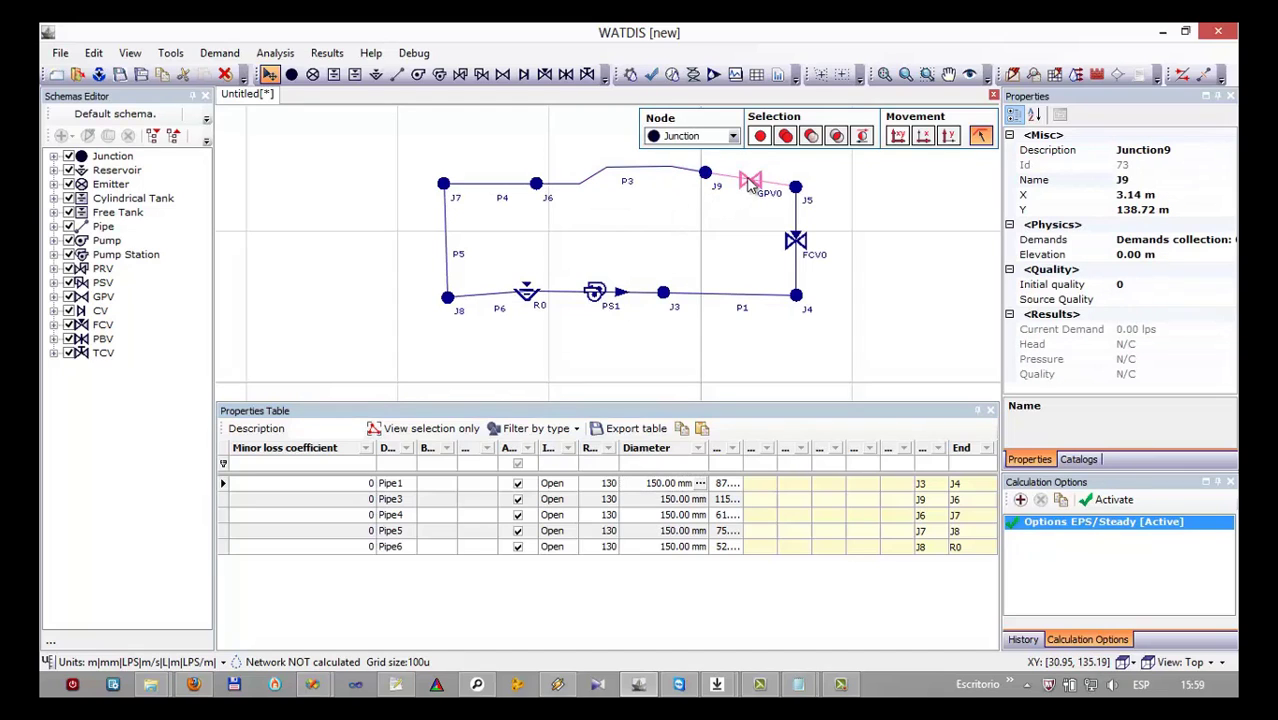
left_click(748, 183)
left_click(992, 411)
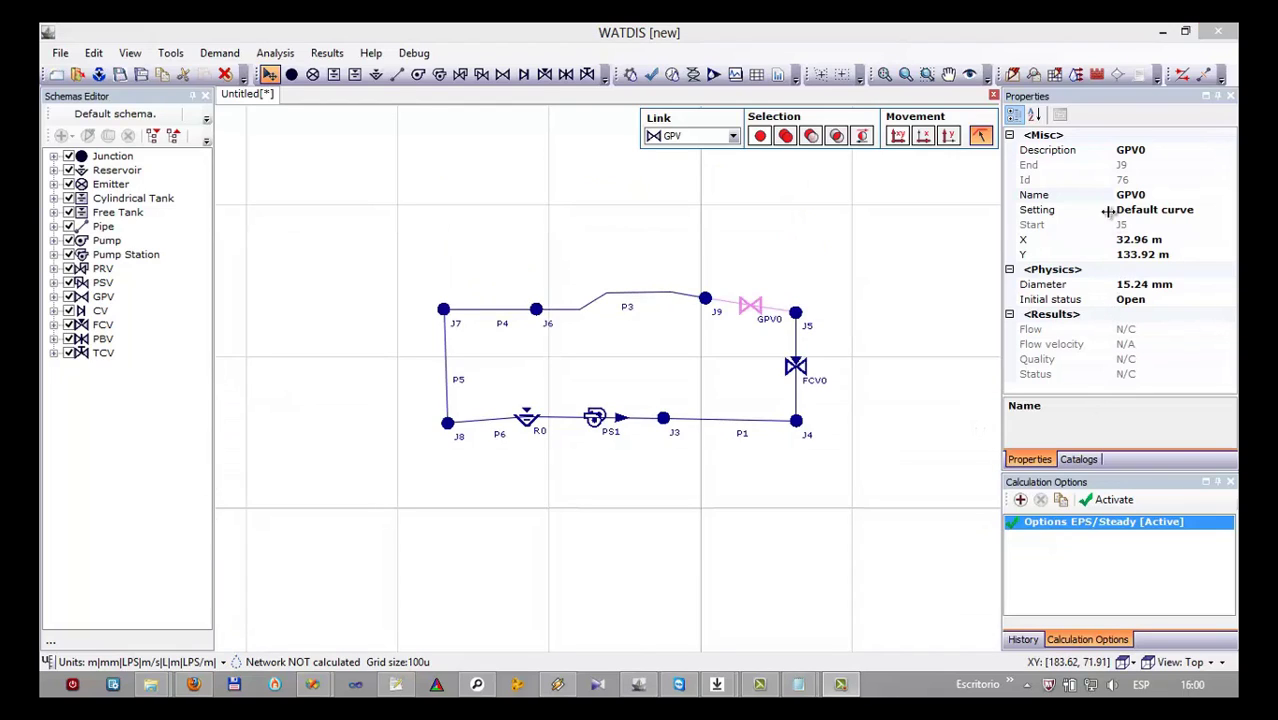
Create a new head loss curve from the catalog for valve GPV0's setting and name it "Mi curva".
left_click(1160, 210)
left_click(1228, 210)
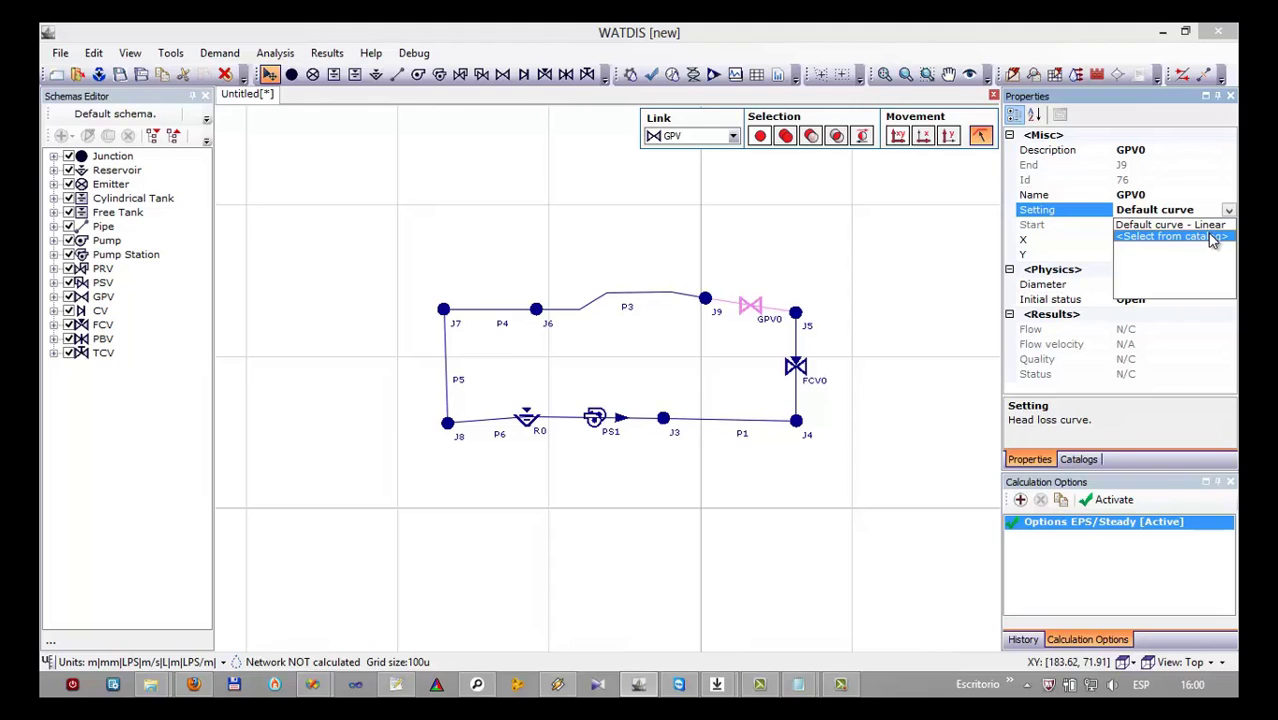
left_click(1212, 237)
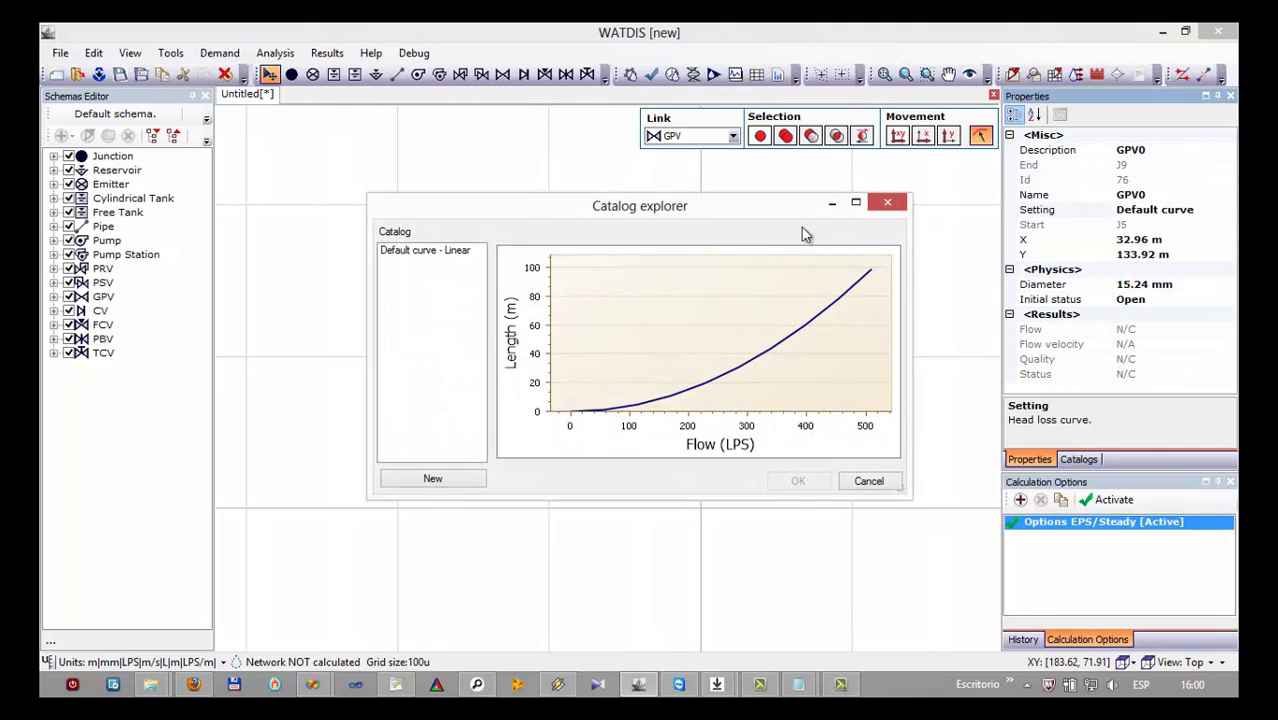
left_click(434, 479)
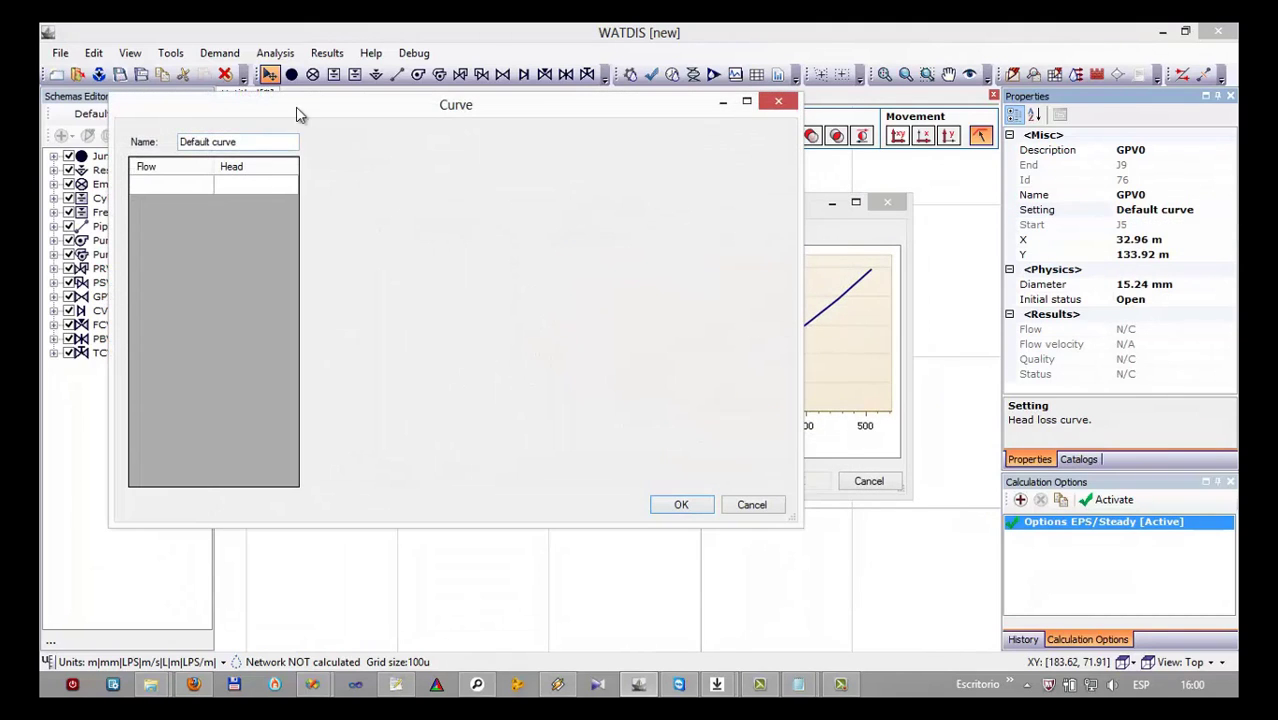
left_click_drag(414, 230, 270, 228)
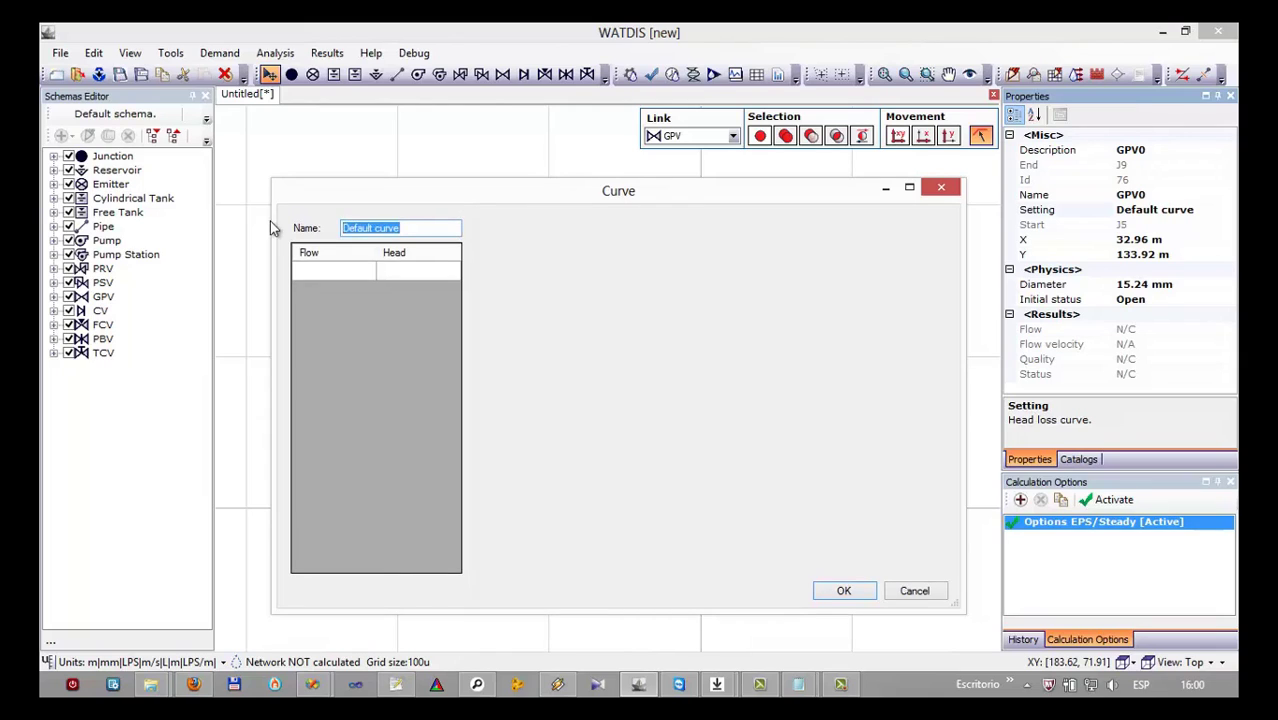
type("Mi n")
key("BackSpace")
type("curva")
Enter the curve's first two points: flow 0 lps with head 0 m, and flow 50 lps with head 1 m.
left_click(355, 272)
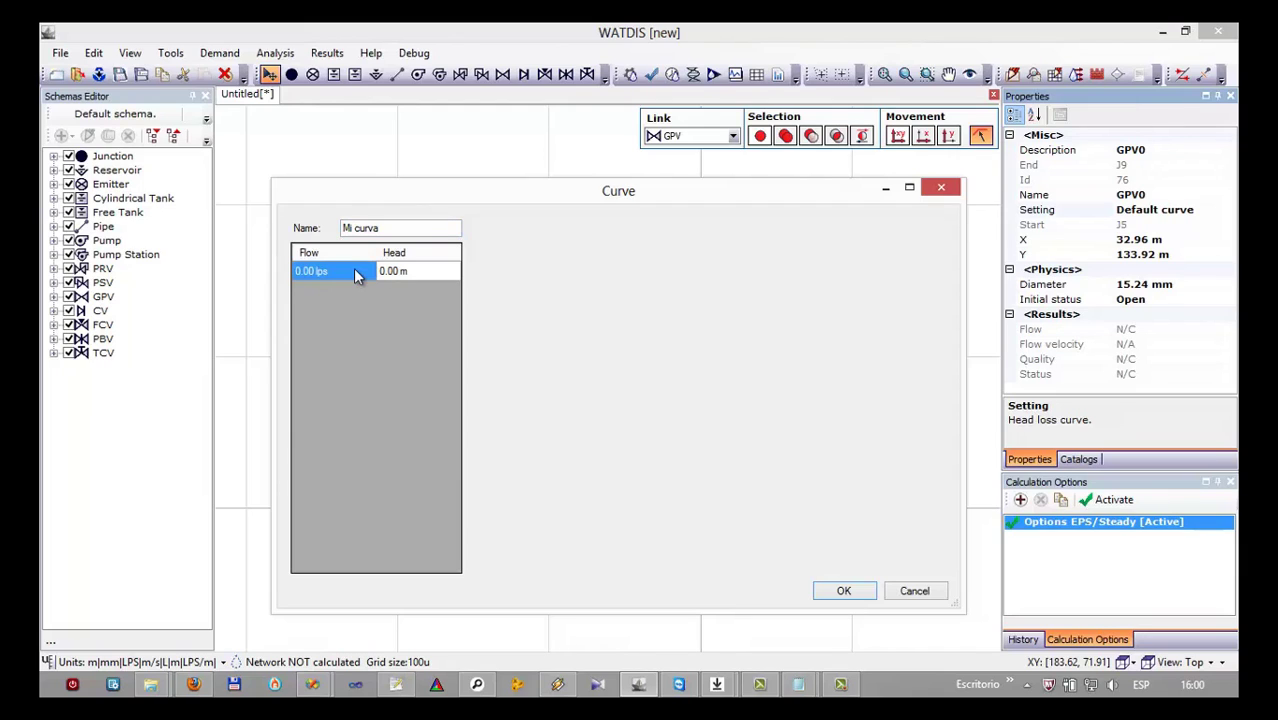
left_click(412, 272)
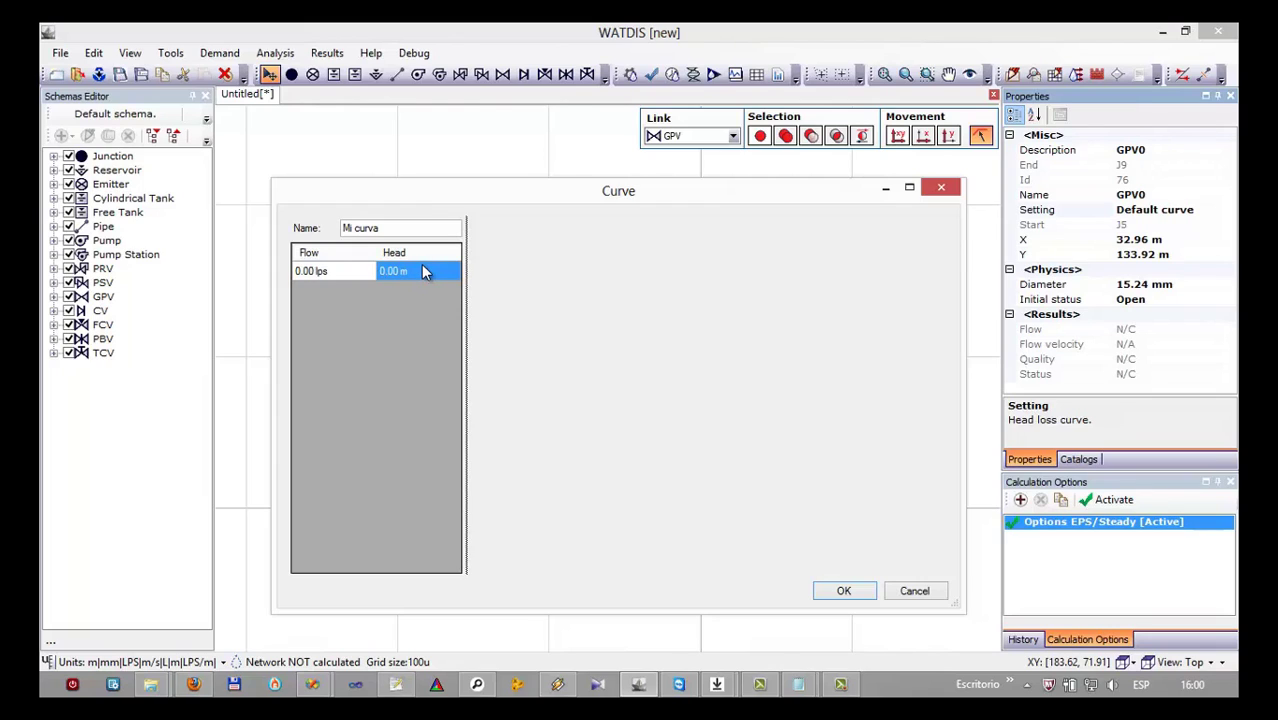
left_click(421, 268)
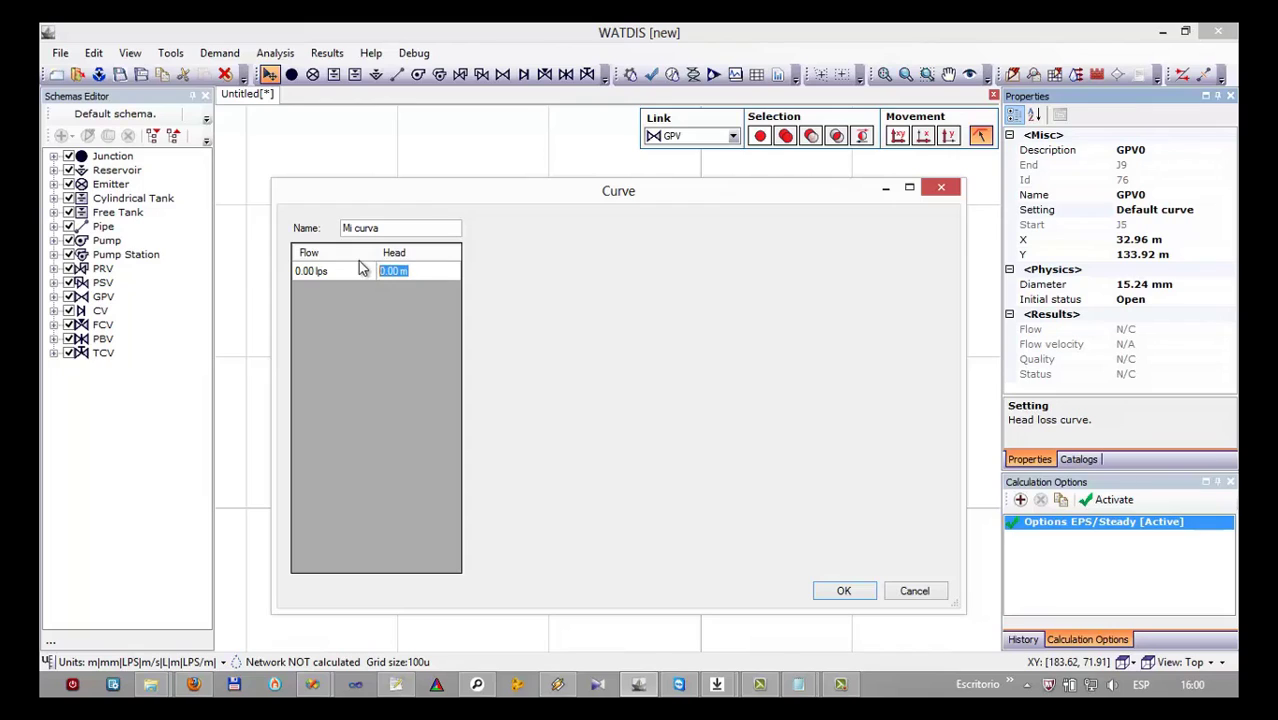
type("0")
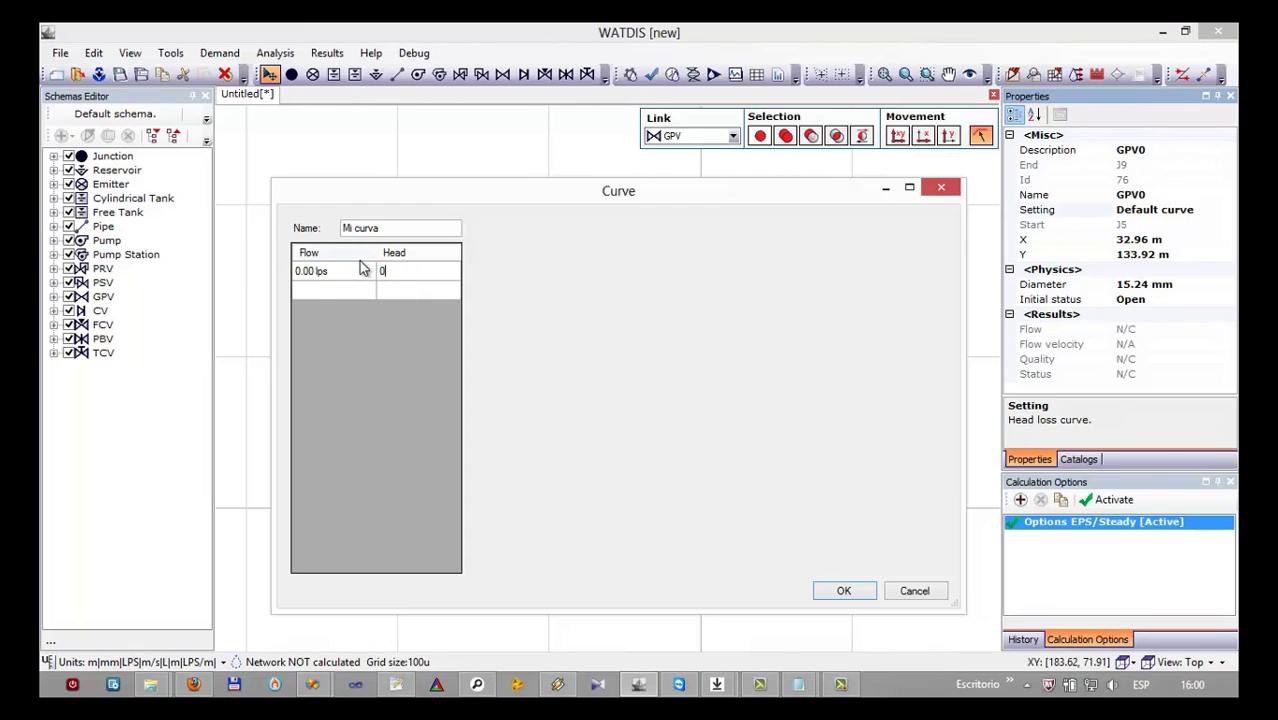
key("Return")
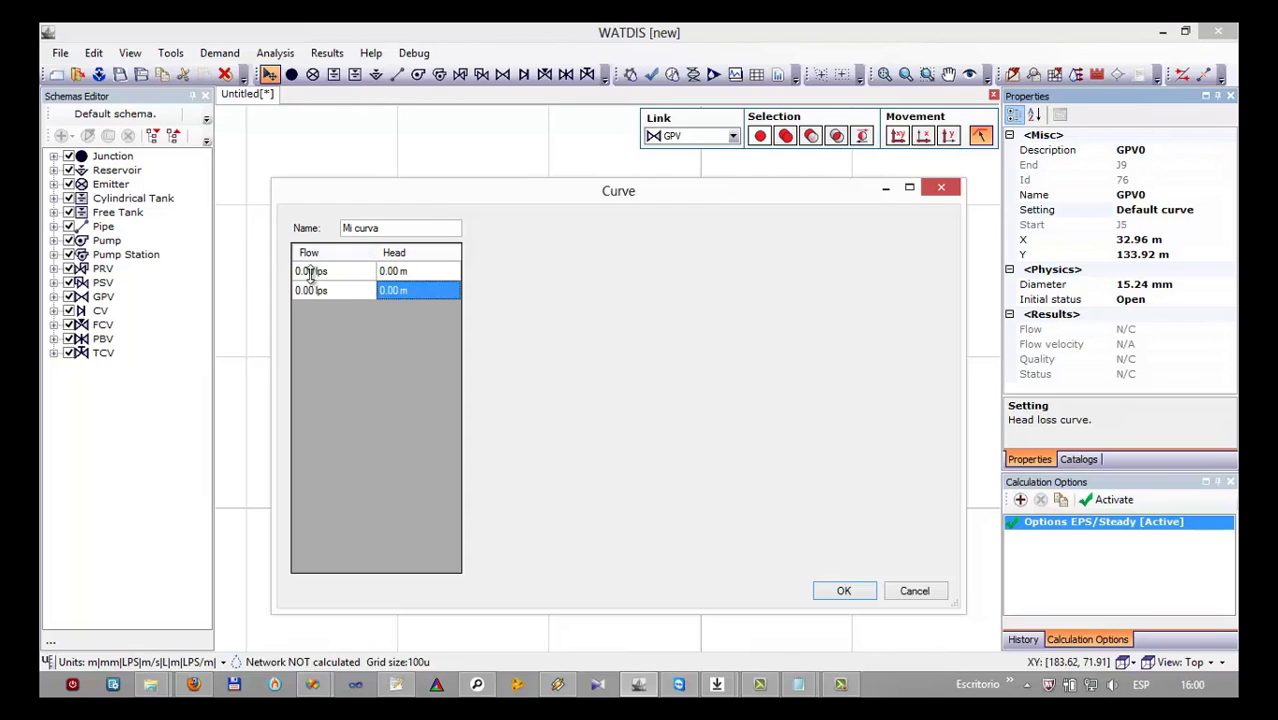
left_click(333, 289)
type("50")
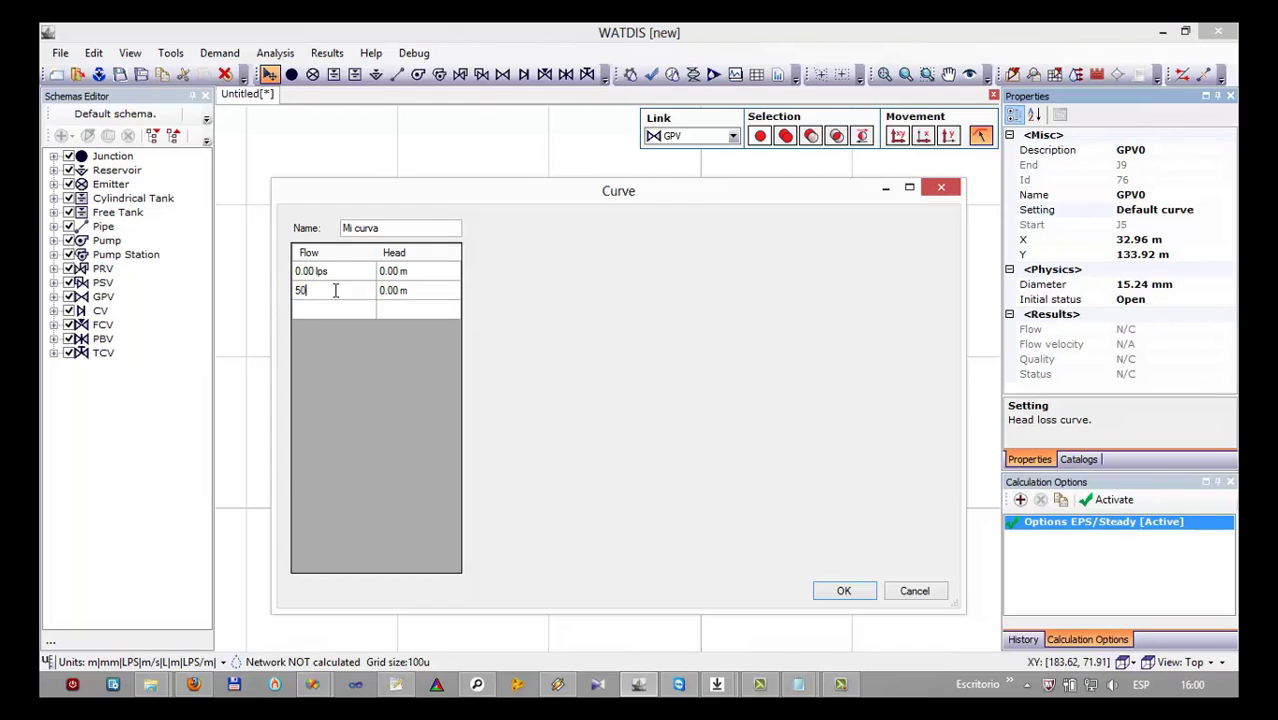
left_click(428, 291)
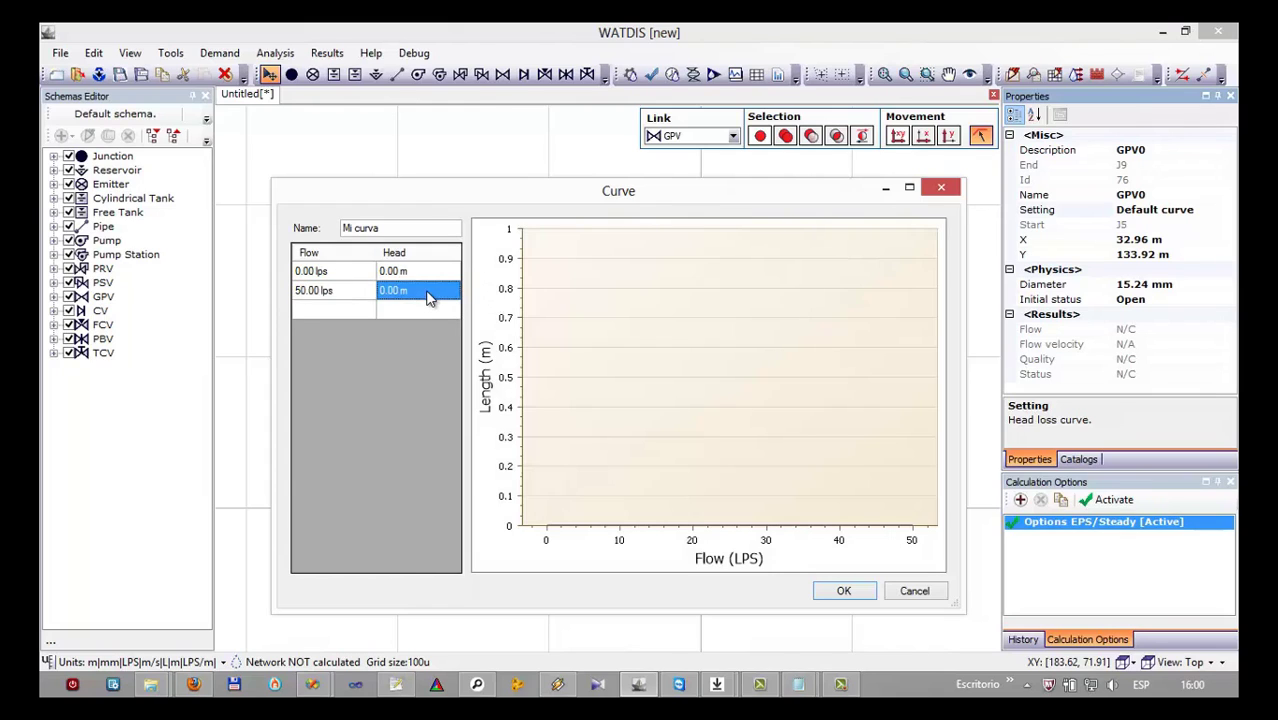
type("1")
Add a third curve point with a flow of 100 lps and a head of 3 m.
left_click(344, 309)
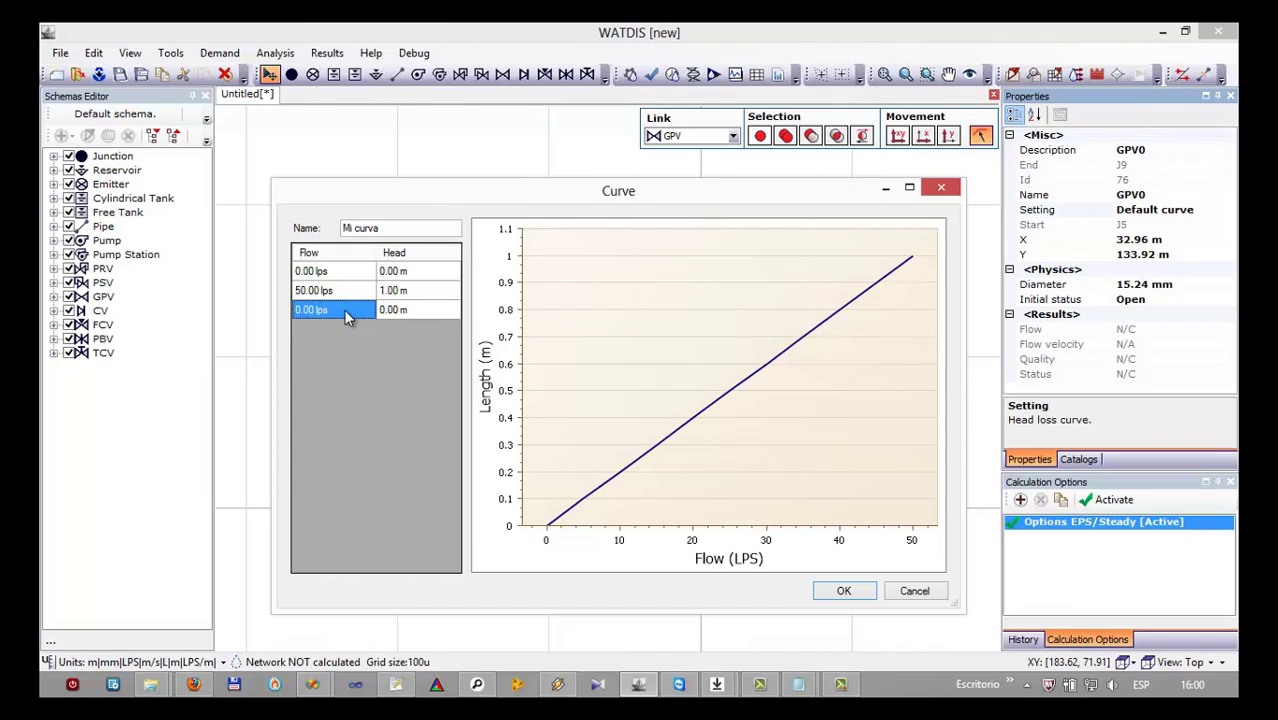
type("100")
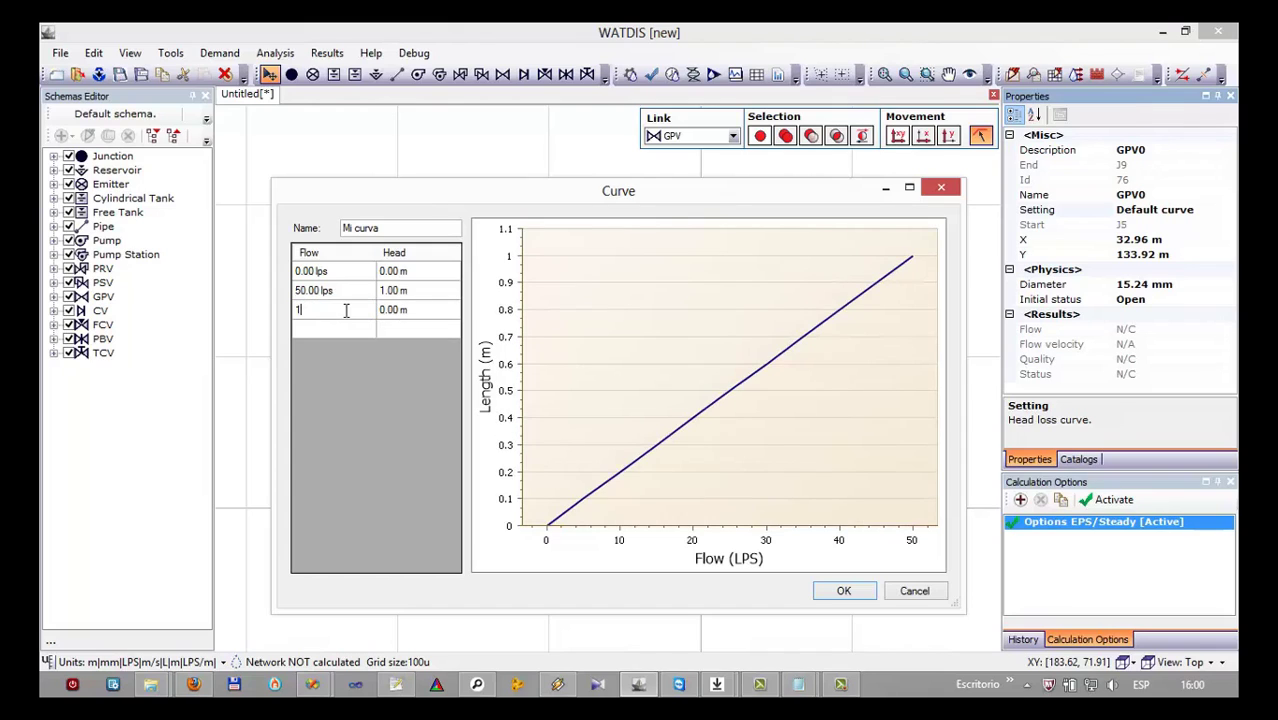
left_click(443, 313)
type("3")
key("Return")
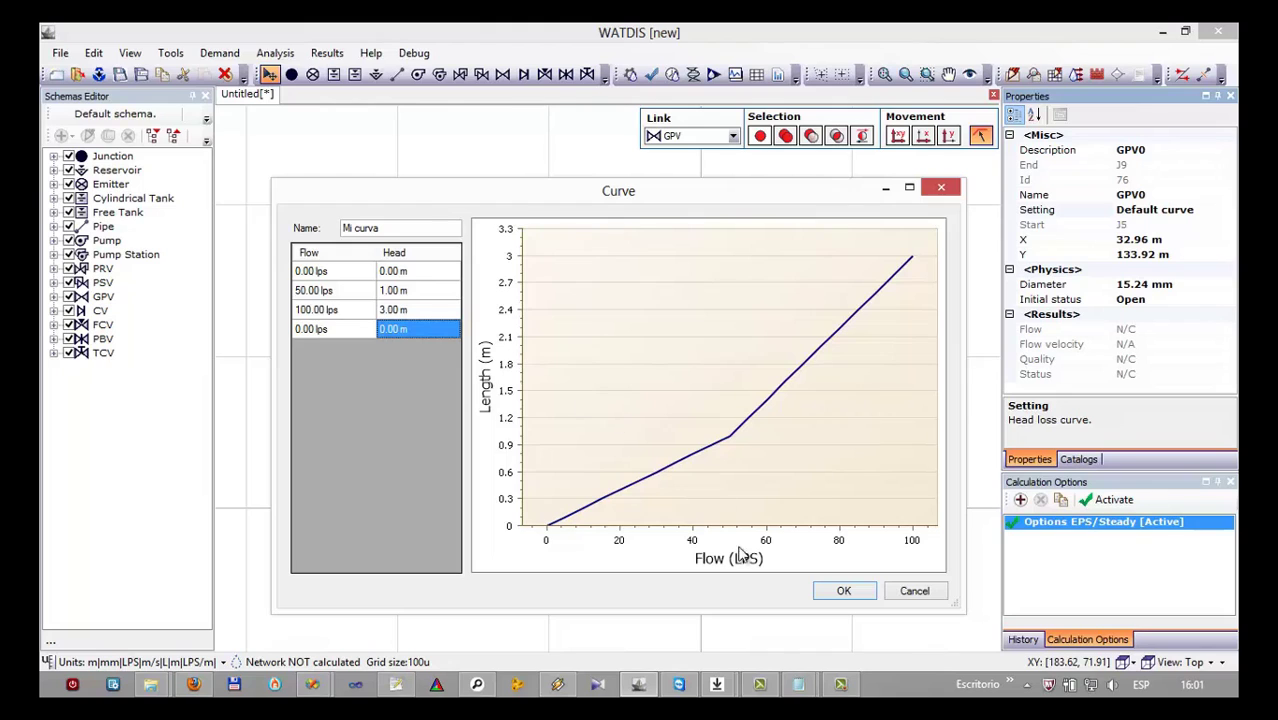
Save the new curve and assign "Mi curva - Linear" as valve GPV0's setting.
left_click(843, 593)
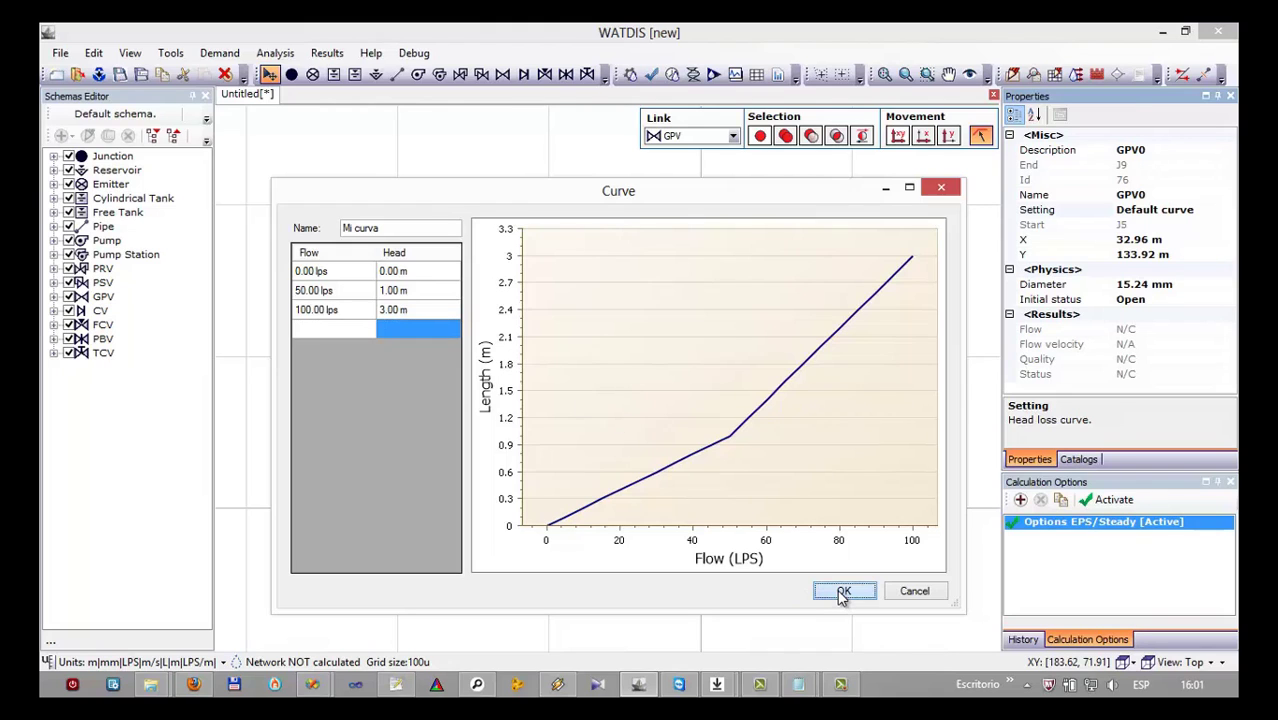
left_click(844, 593)
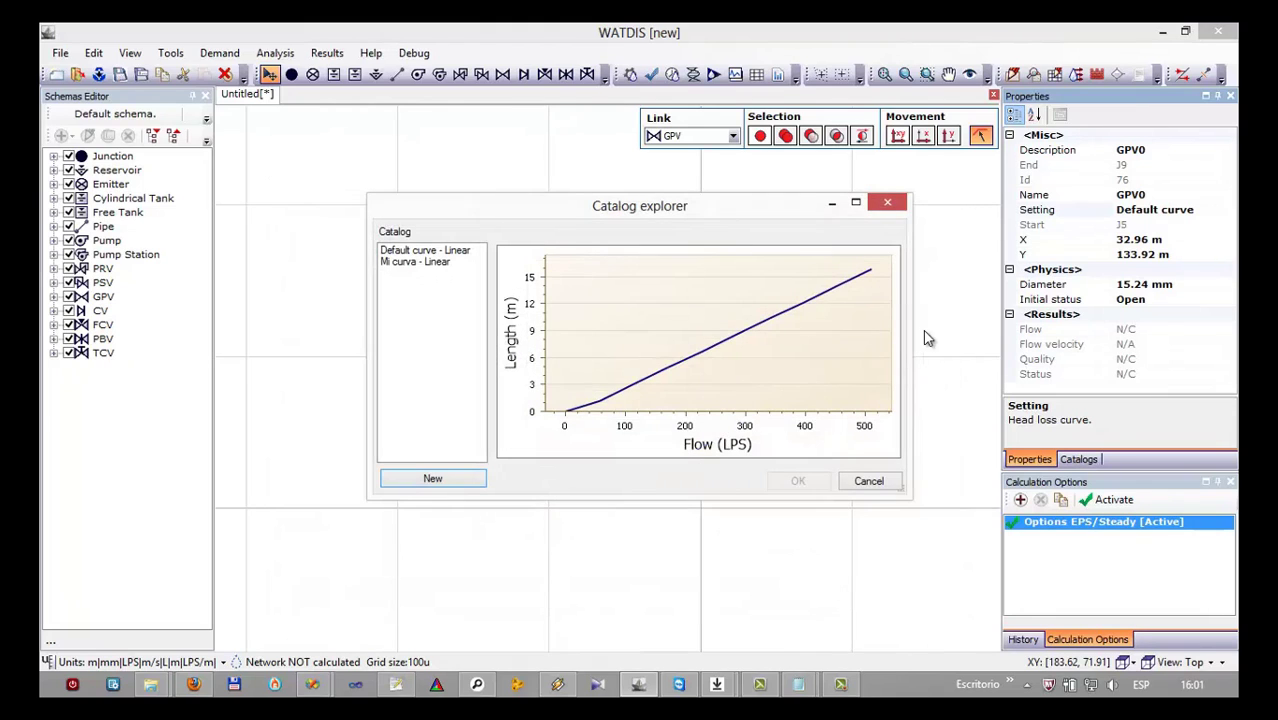
left_click(406, 263)
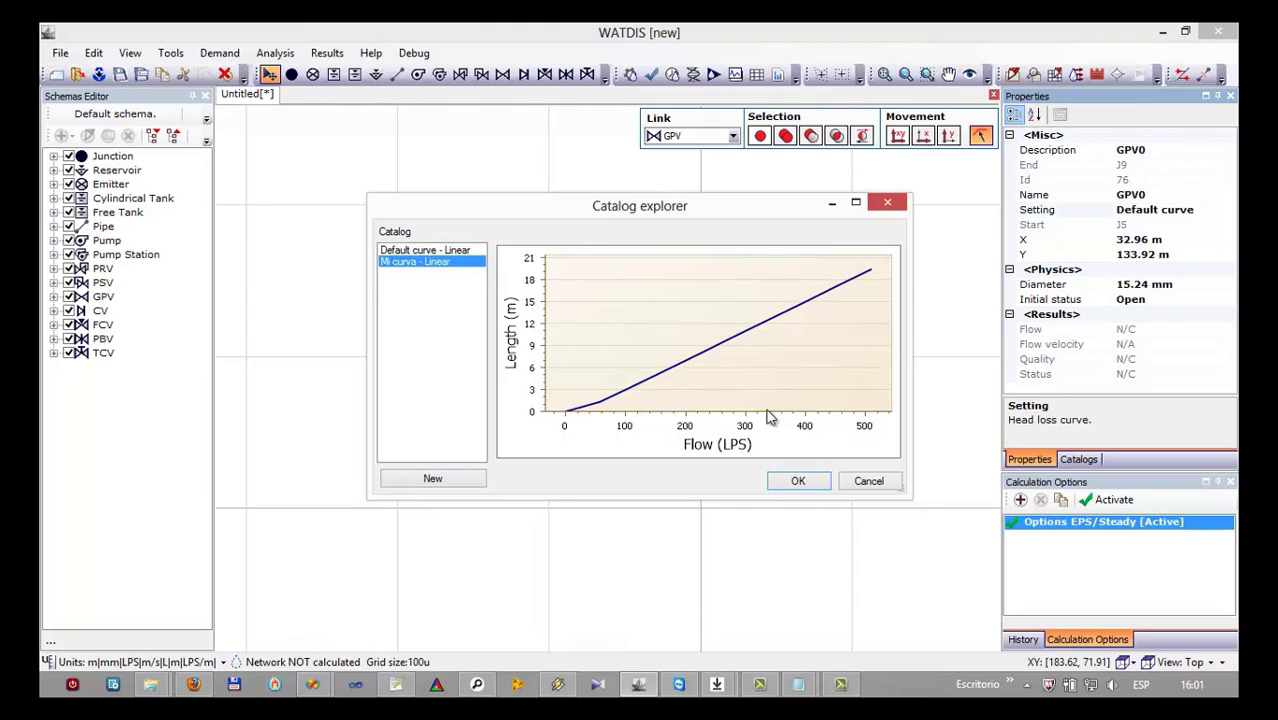
left_click(798, 482)
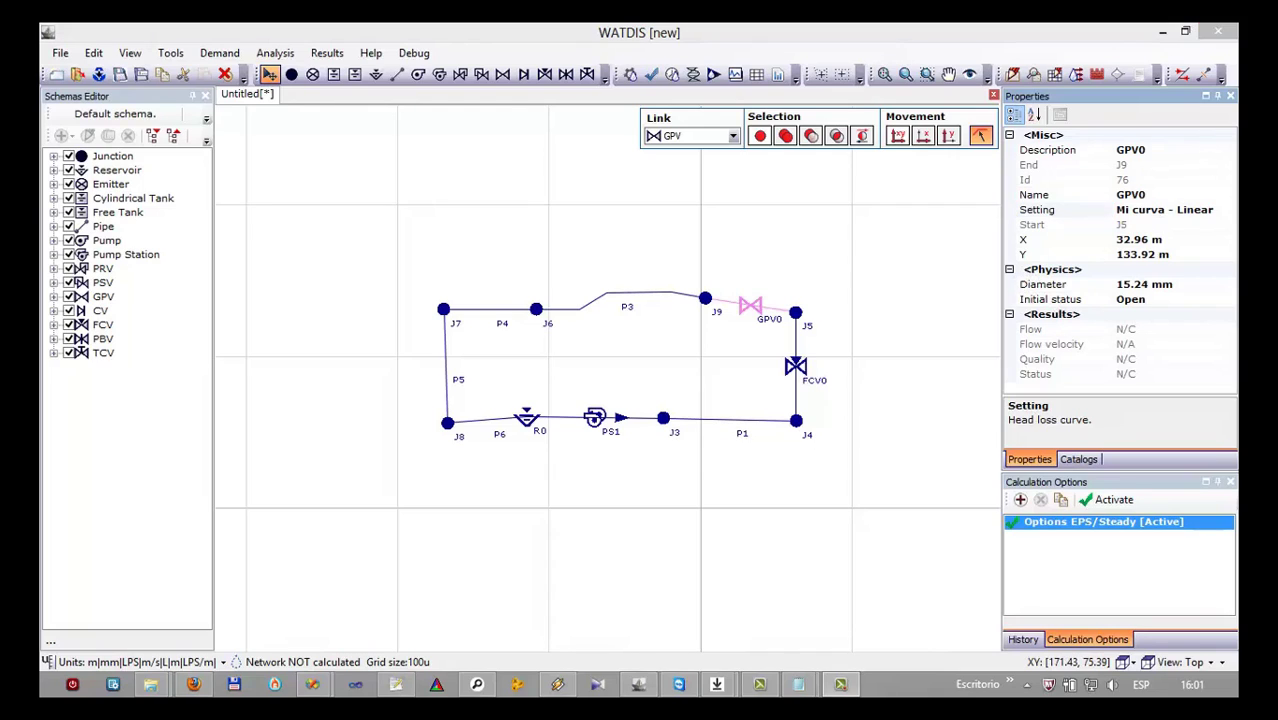
Validate the network for errors and warnings, and dismiss the validation report.
left_click(651, 76)
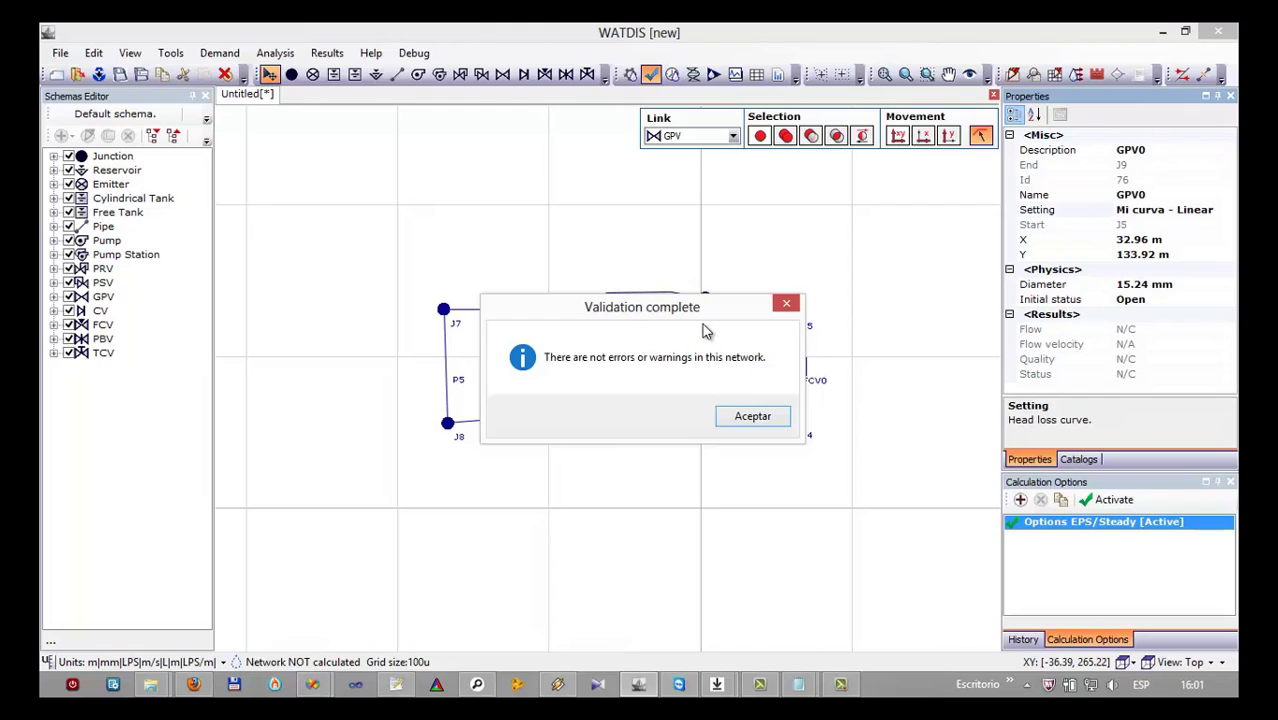
left_click_drag(697, 314, 649, 187)
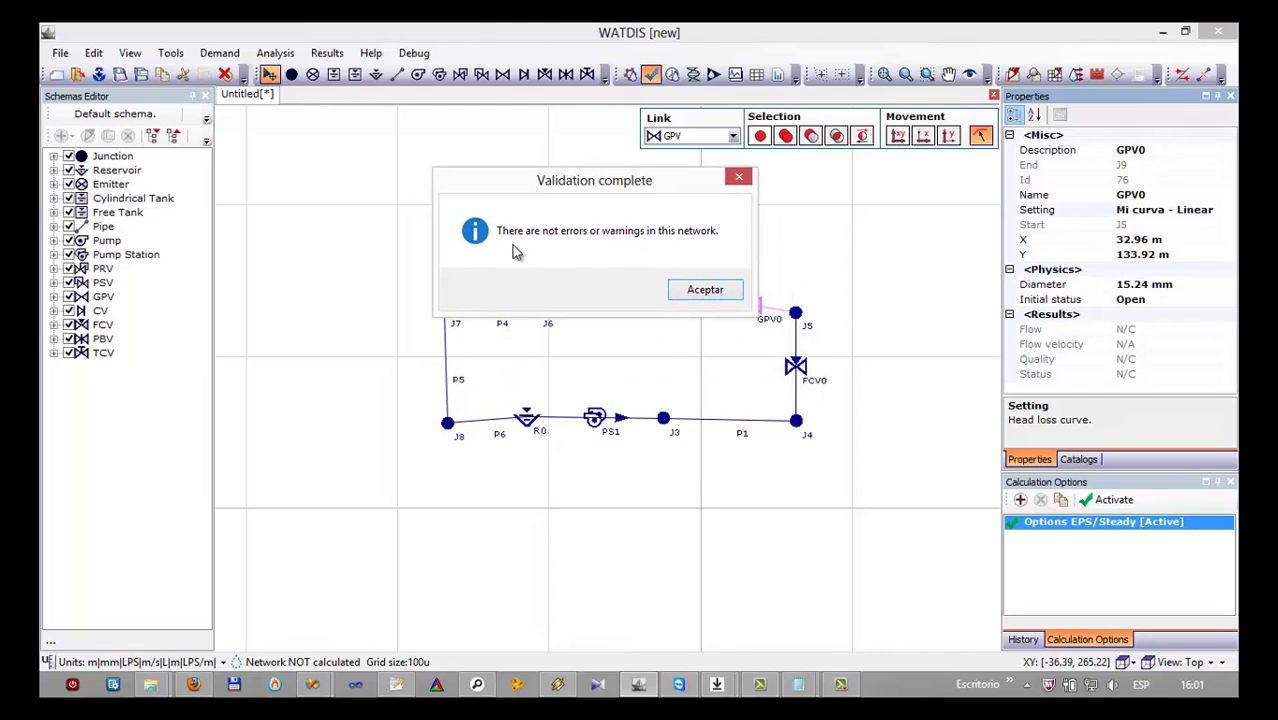
left_click(701, 292)
Add a separate junction at about X -256 m, Y 172 m and draw two connected pipes from it, one downward and one to the right.
left_click(292, 75)
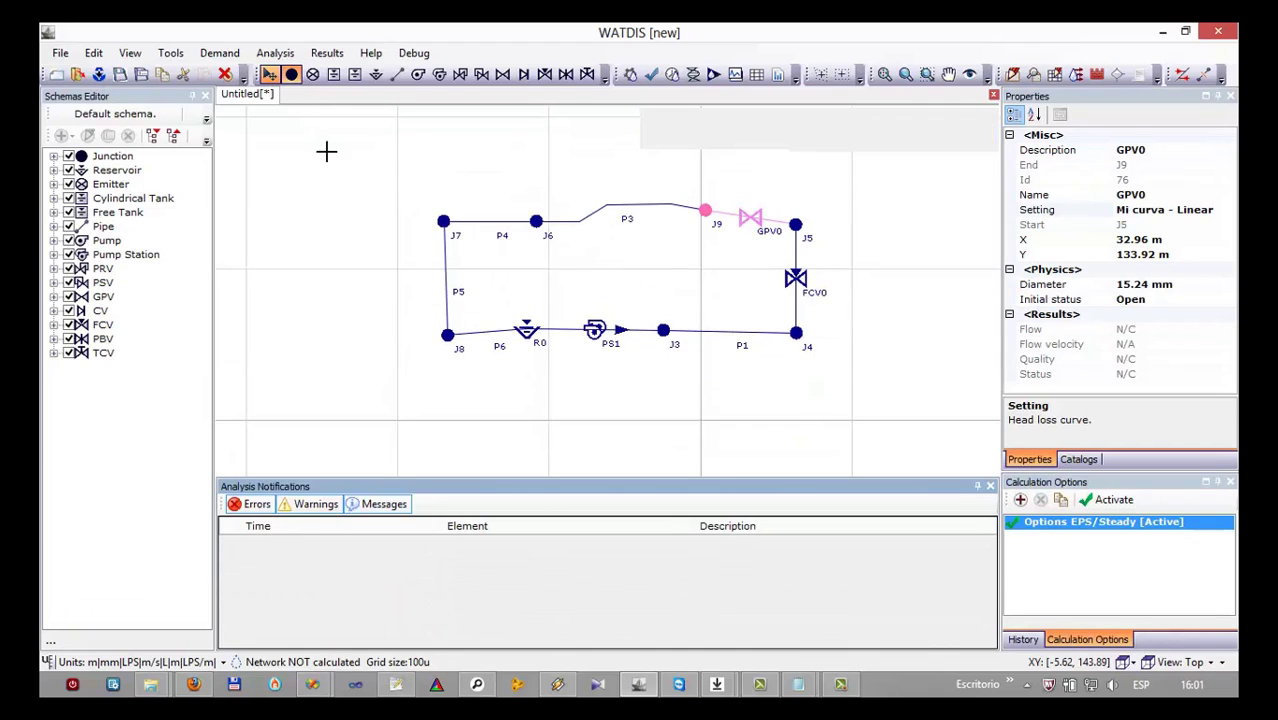
left_click(311, 159)
left_click(397, 75)
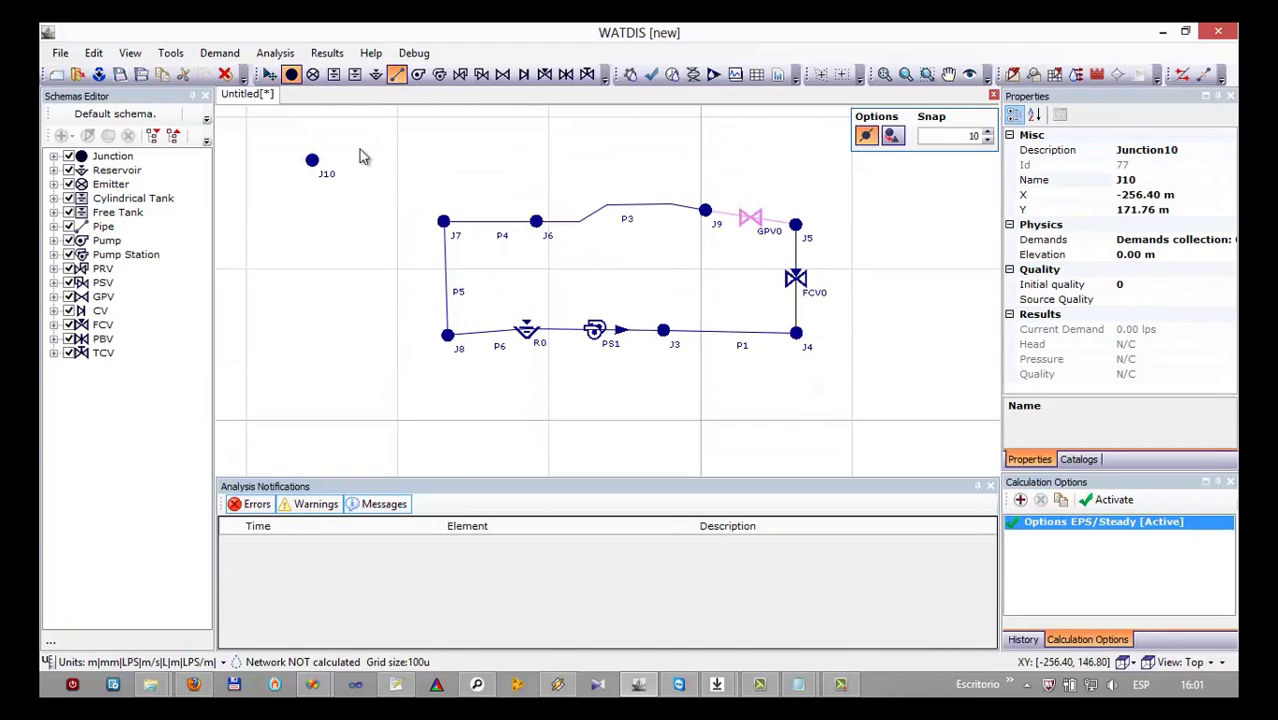
left_click(313, 161)
left_click(312, 299)
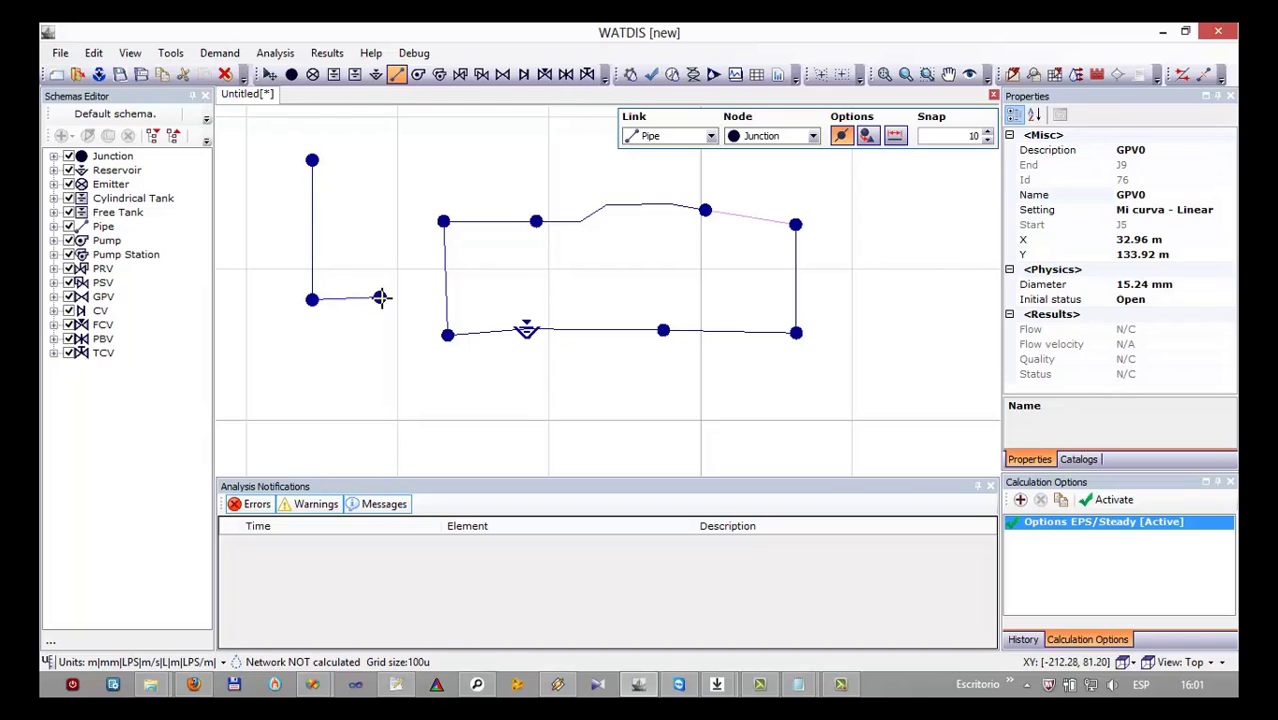
left_click(385, 299)
left_click(269, 76)
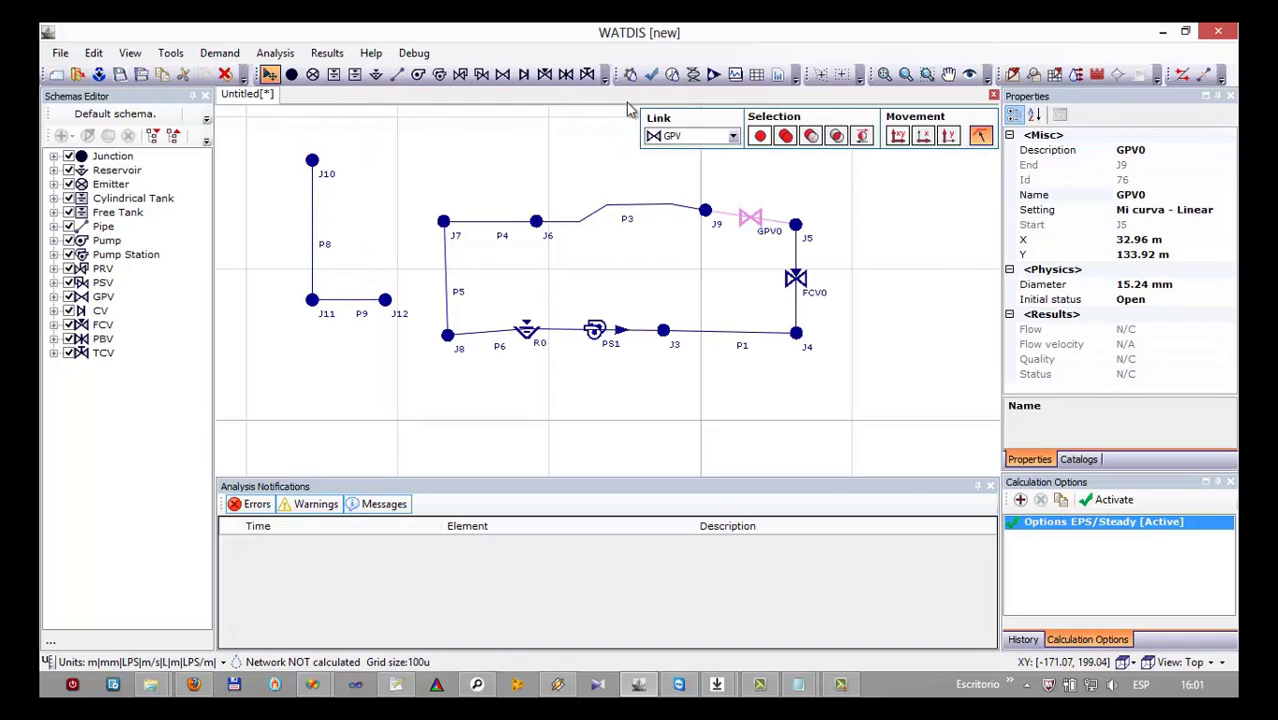
Validate the network including the separate J10–J12 branch, and close the analysis notifications.
left_click(653, 79)
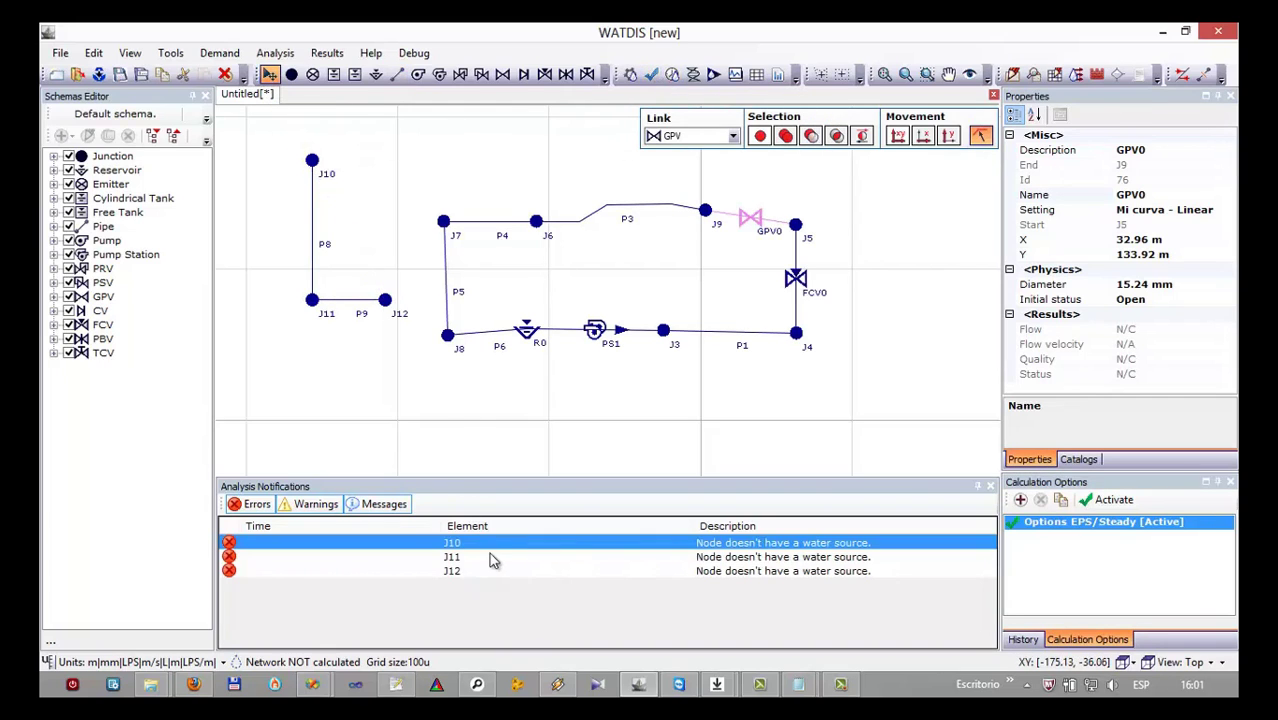
left_click(990, 487)
Undo the creation of the two separate pipes and of junction J10 through the action history.
left_click(1030, 640)
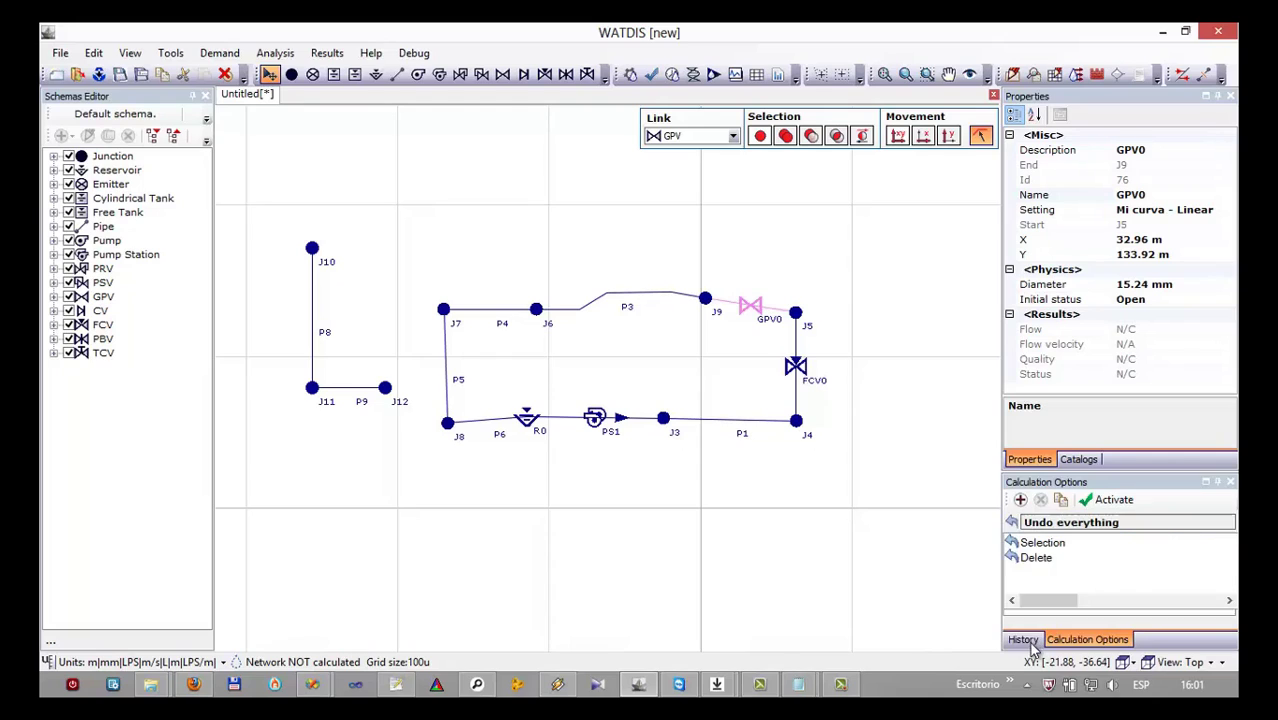
left_click(1020, 502)
left_click(1020, 502)
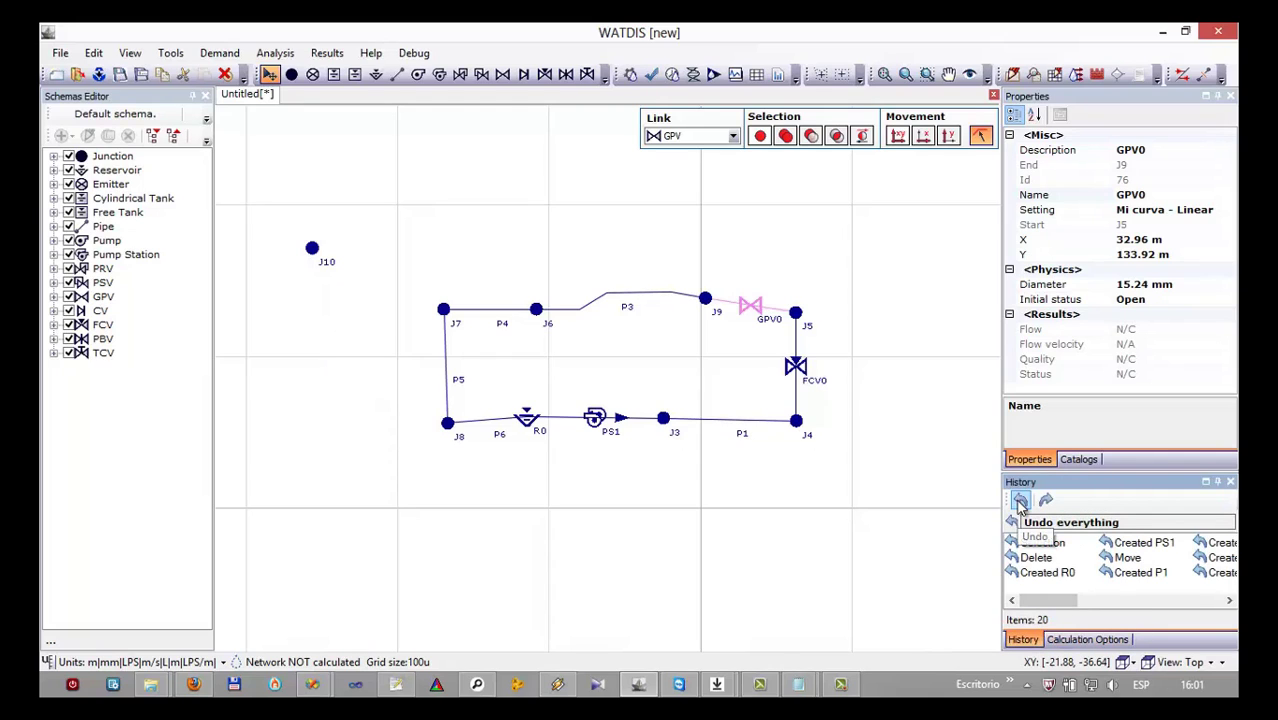
left_click(1020, 502)
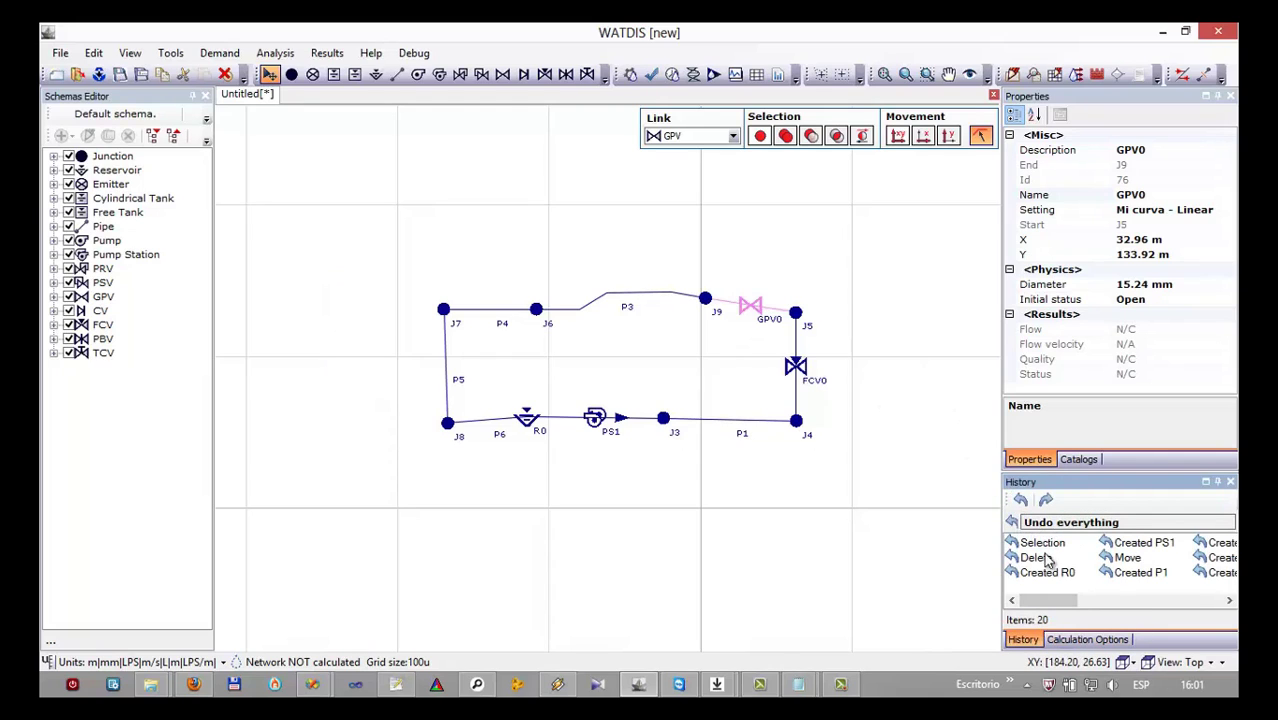
Show the calculation options with more room and add a second EPS/Steady options set.
left_click(1088, 640)
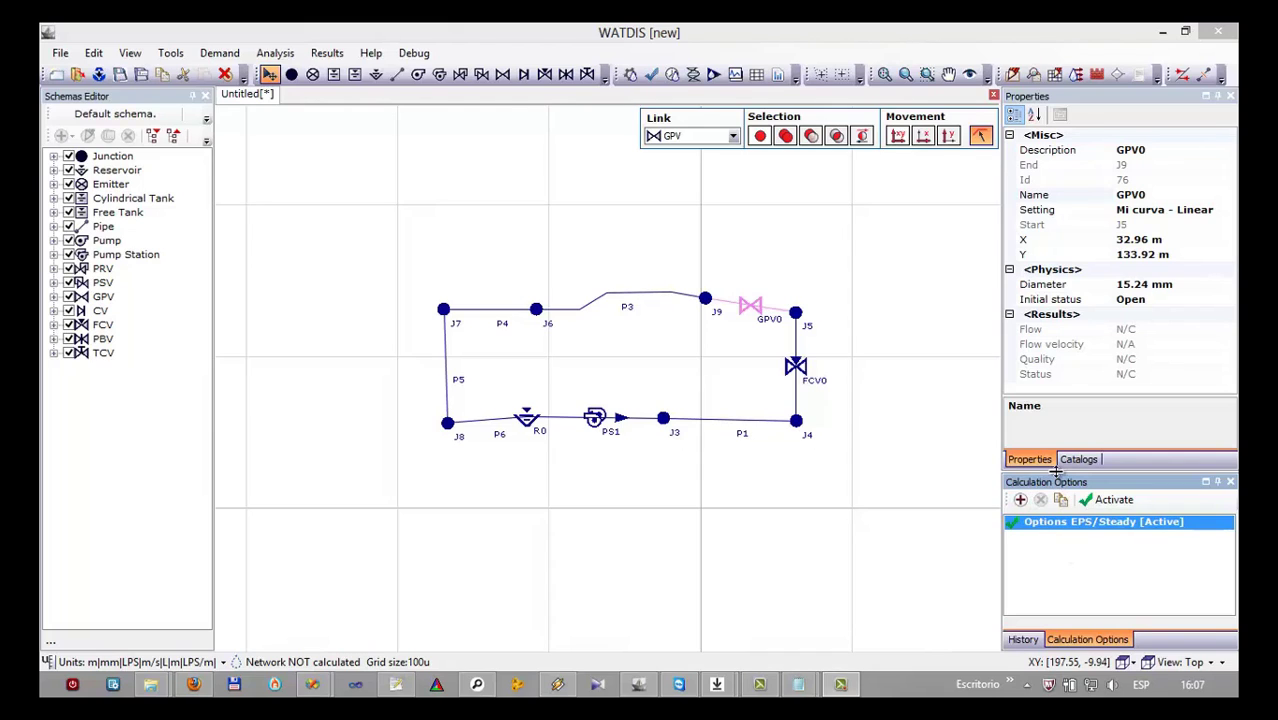
left_click_drag(1058, 469, 1060, 374)
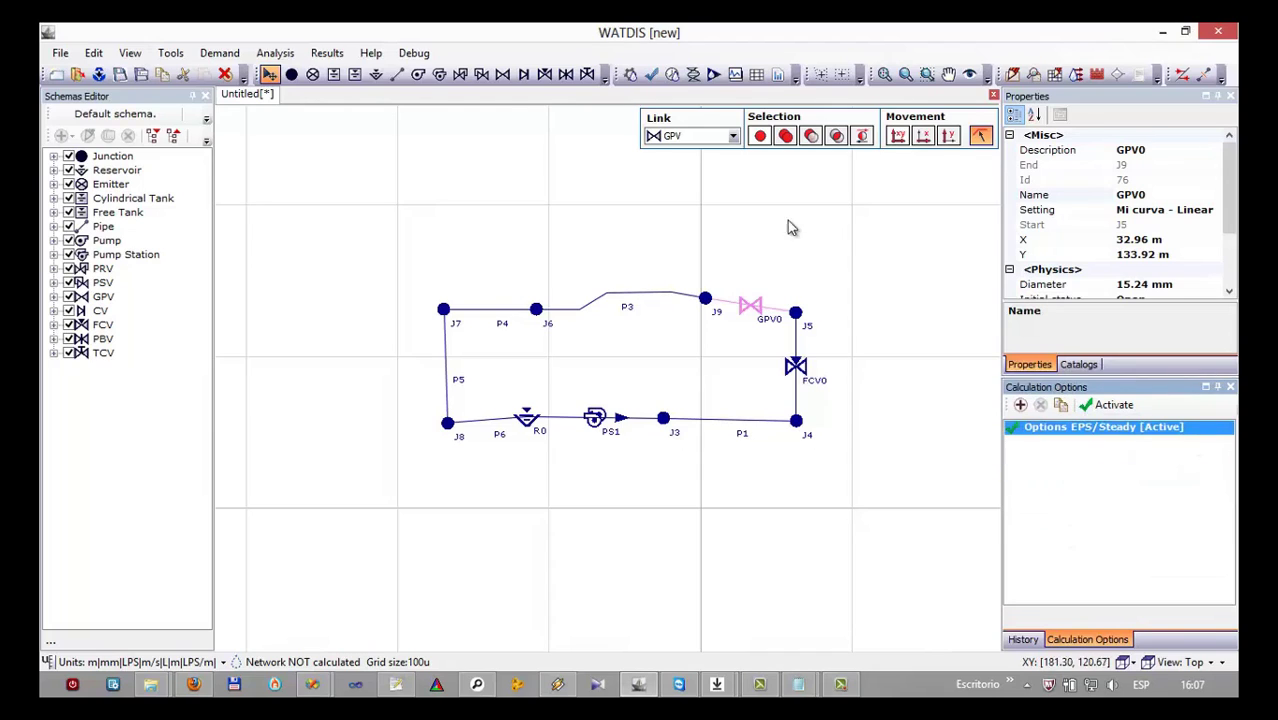
left_click(629, 76)
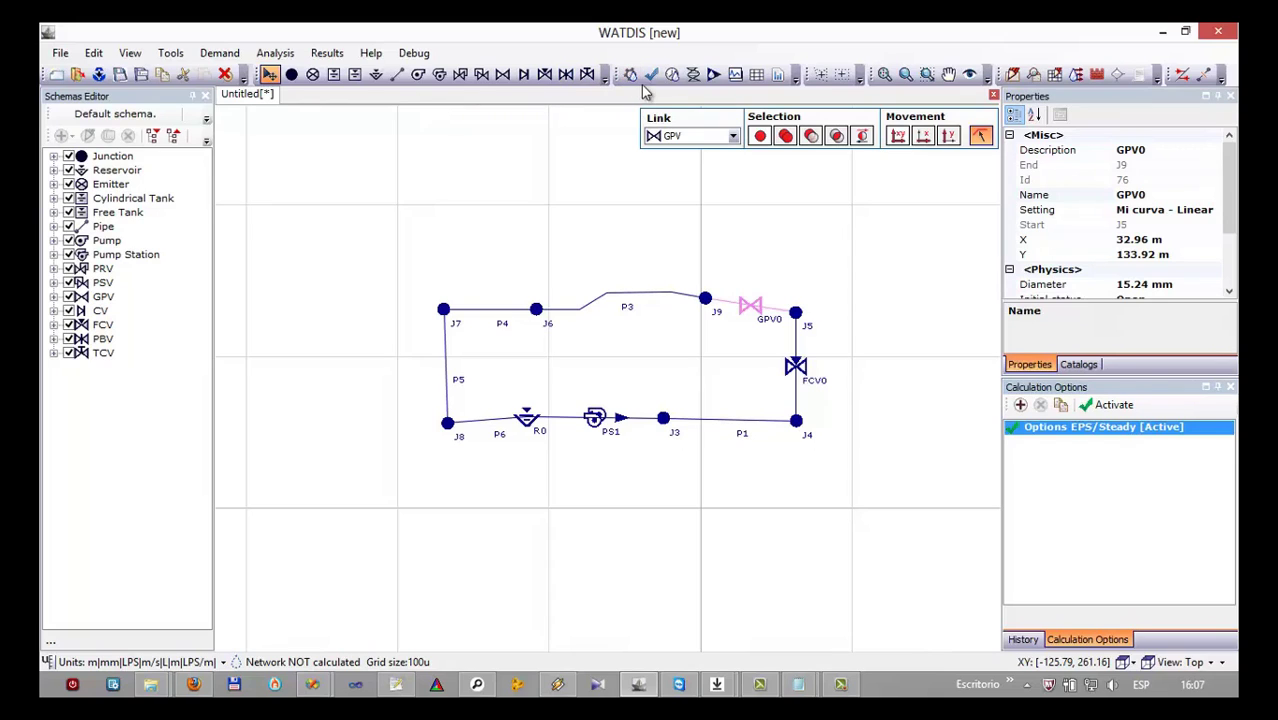
left_click(1020, 404)
left_click(1044, 450)
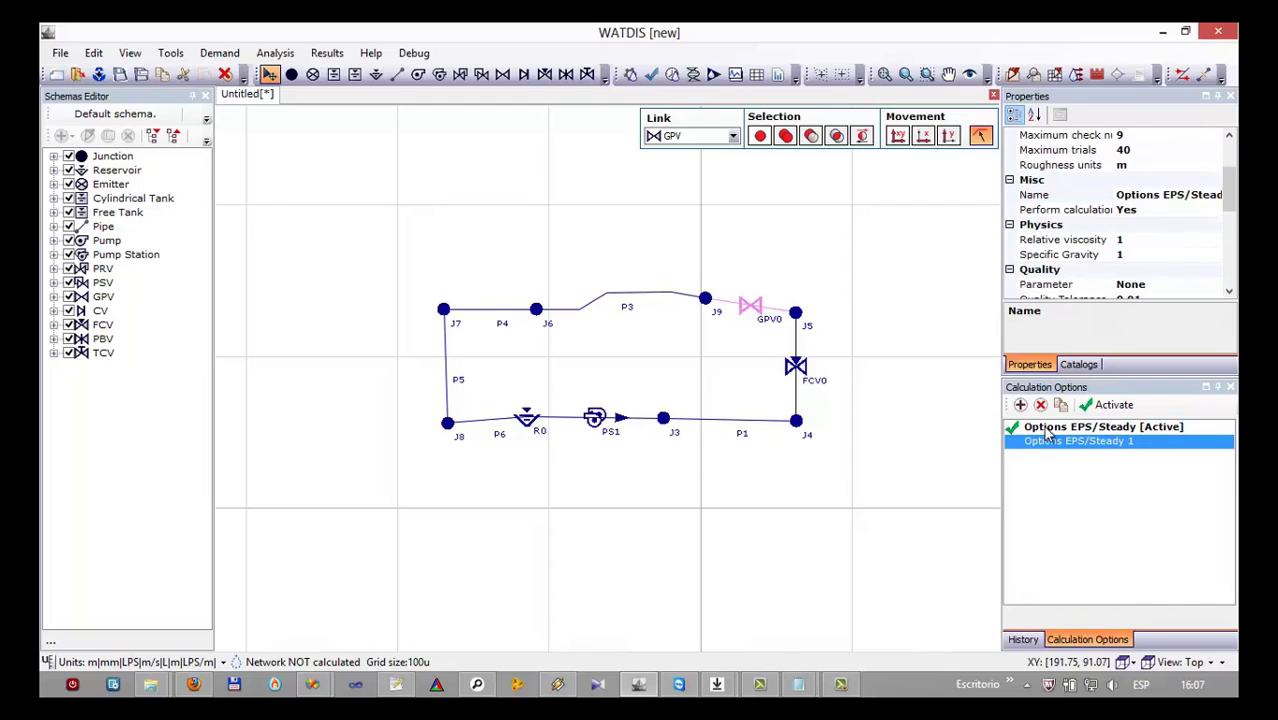
Set the simulation time of the active EPS/Steady calculation options to 24:00:00.
left_click(1097, 430)
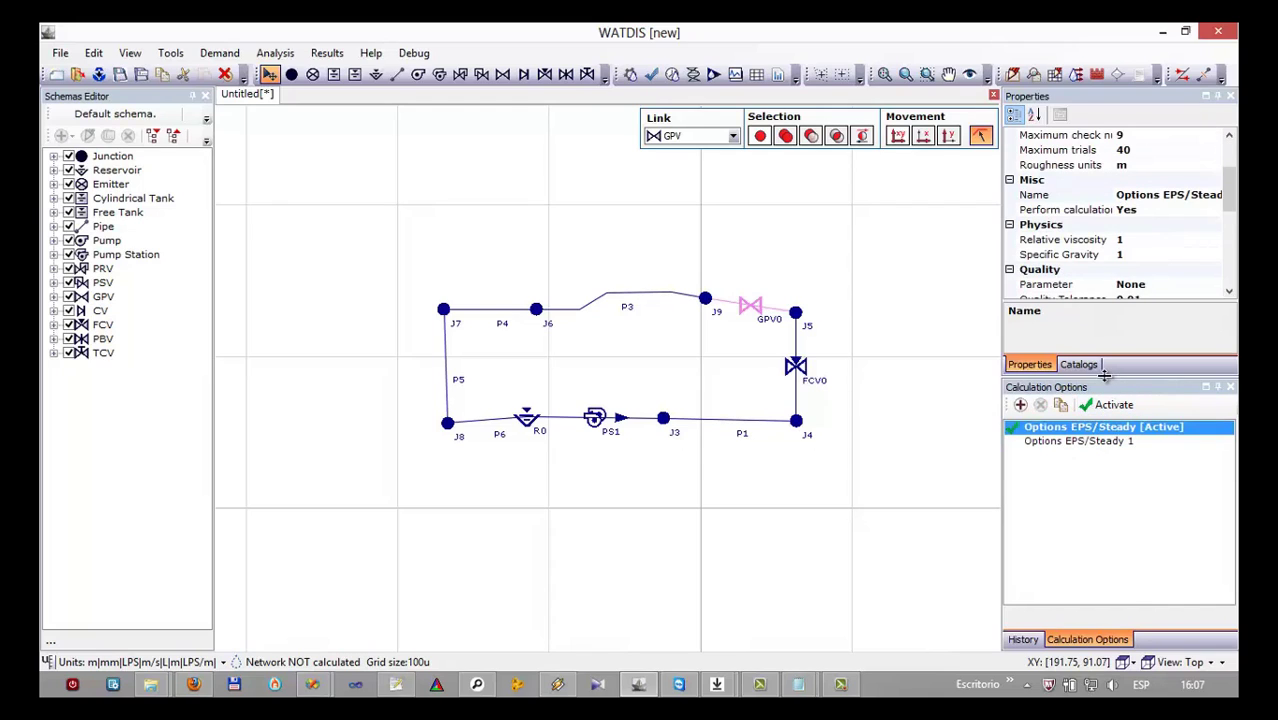
left_click_drag(1104, 374, 1133, 522)
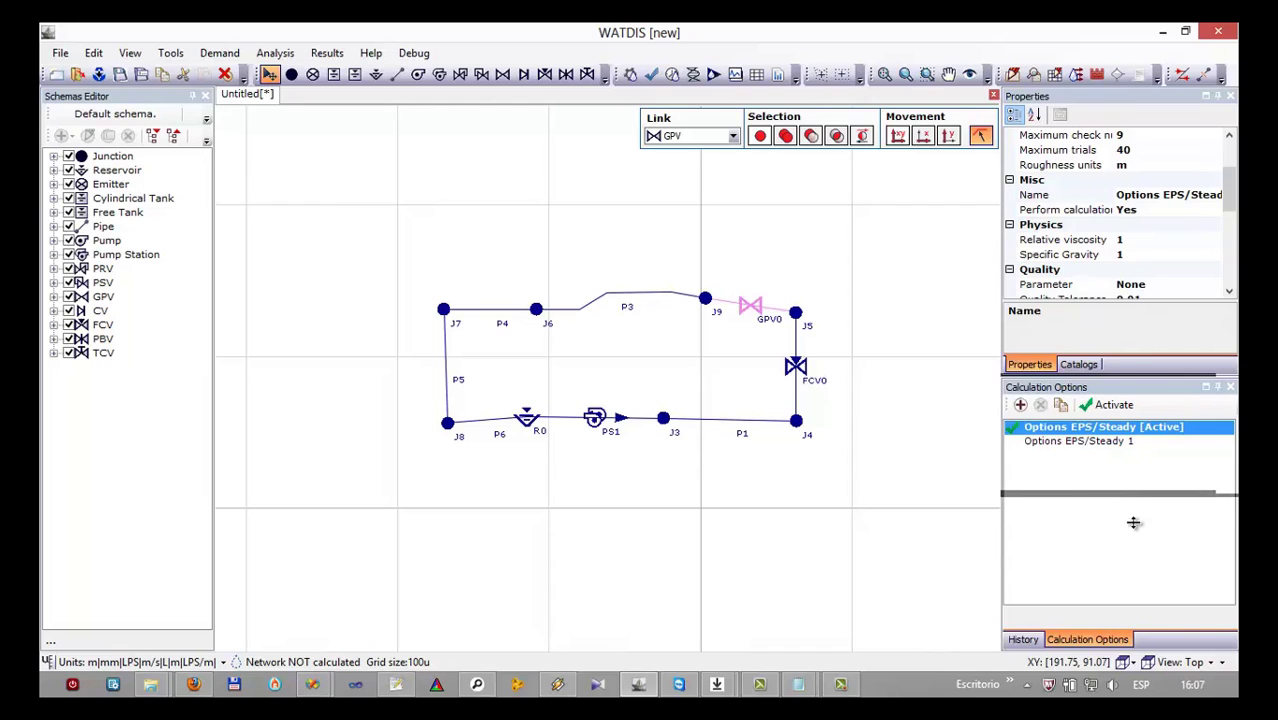
scroll(1203, 394, "down", 3)
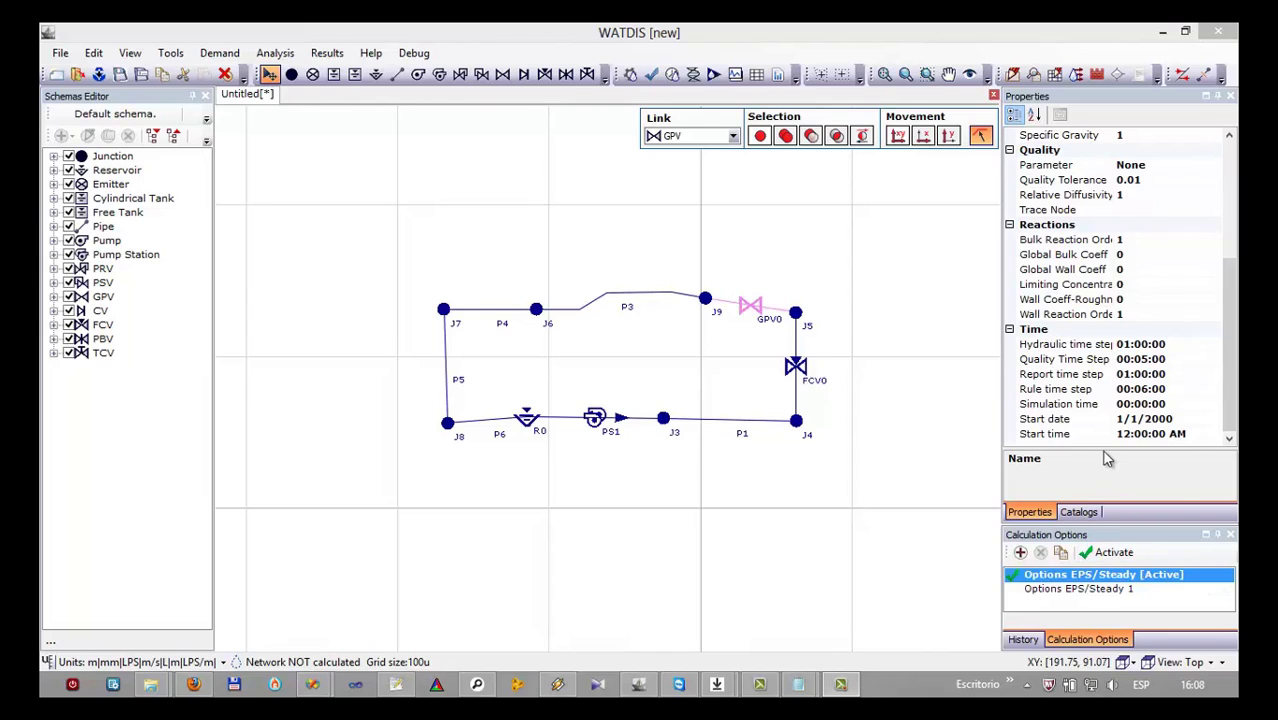
left_click(1119, 404)
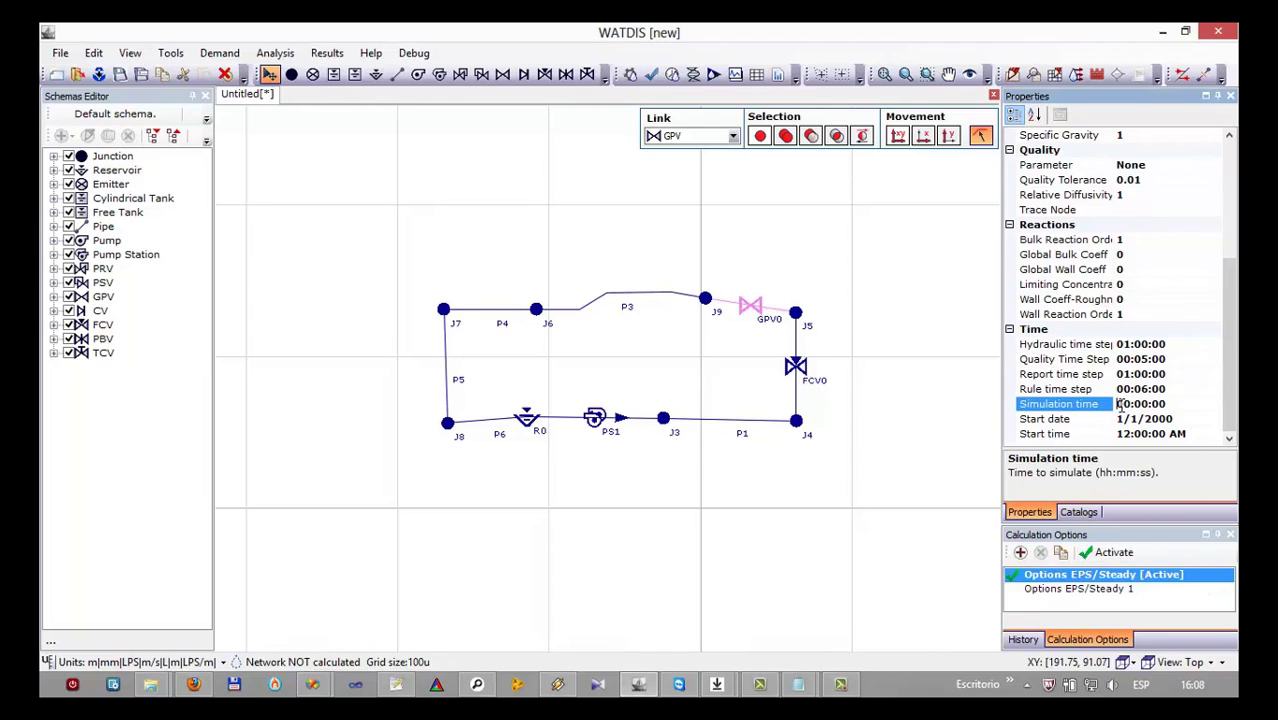
left_click(1120, 404)
type("24")
key("Return")
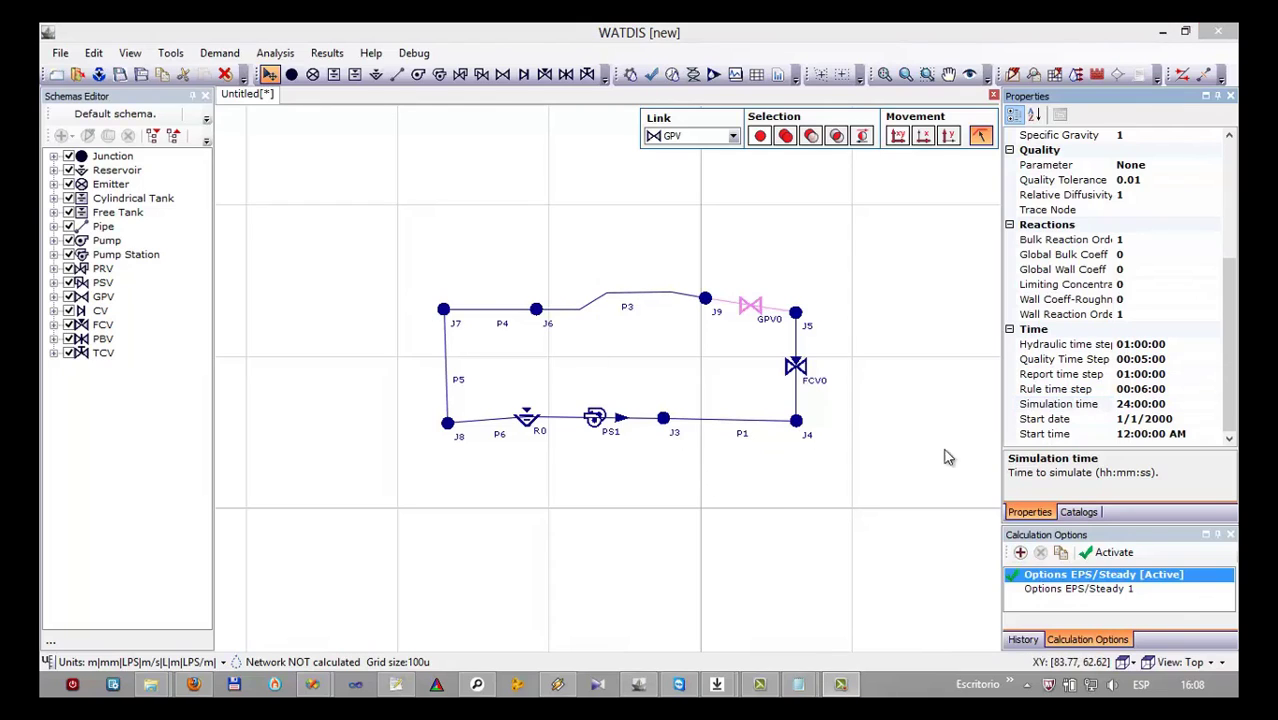
Create a pattern in the catalogs with a time step of 02:00:00 and save it under the default name.
left_click(1079, 512)
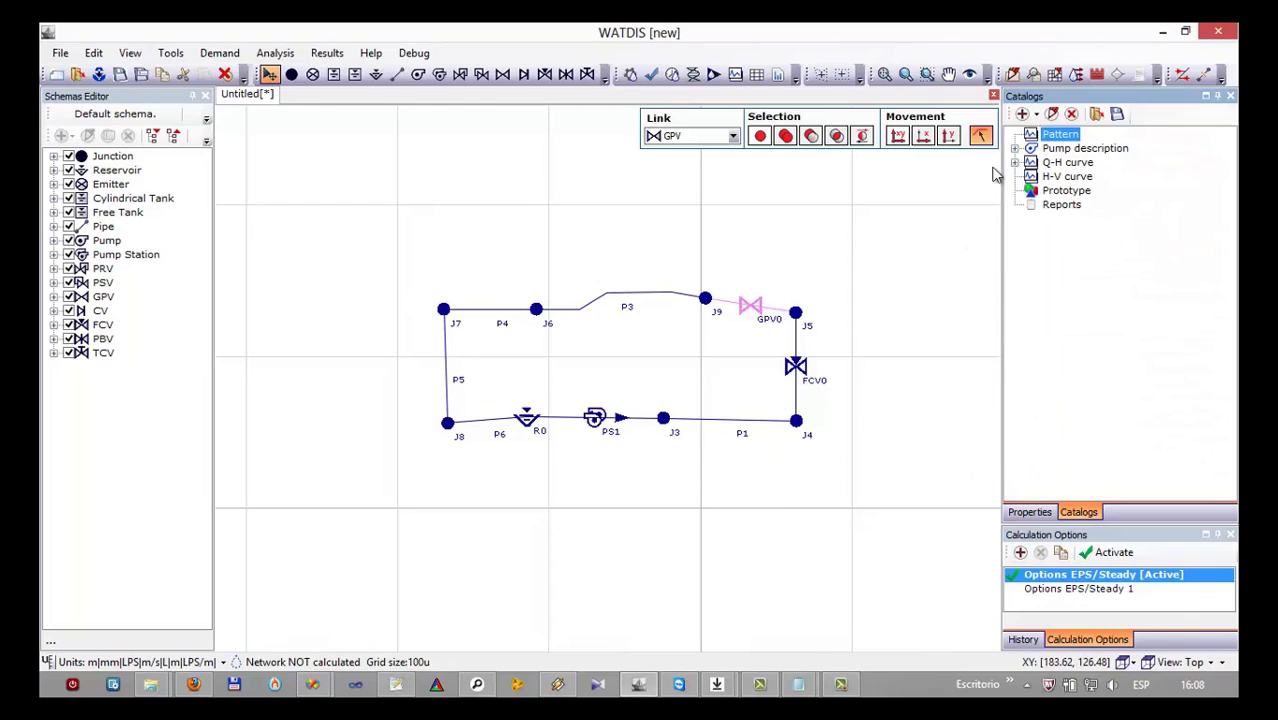
left_click(1024, 114)
left_click(1065, 134)
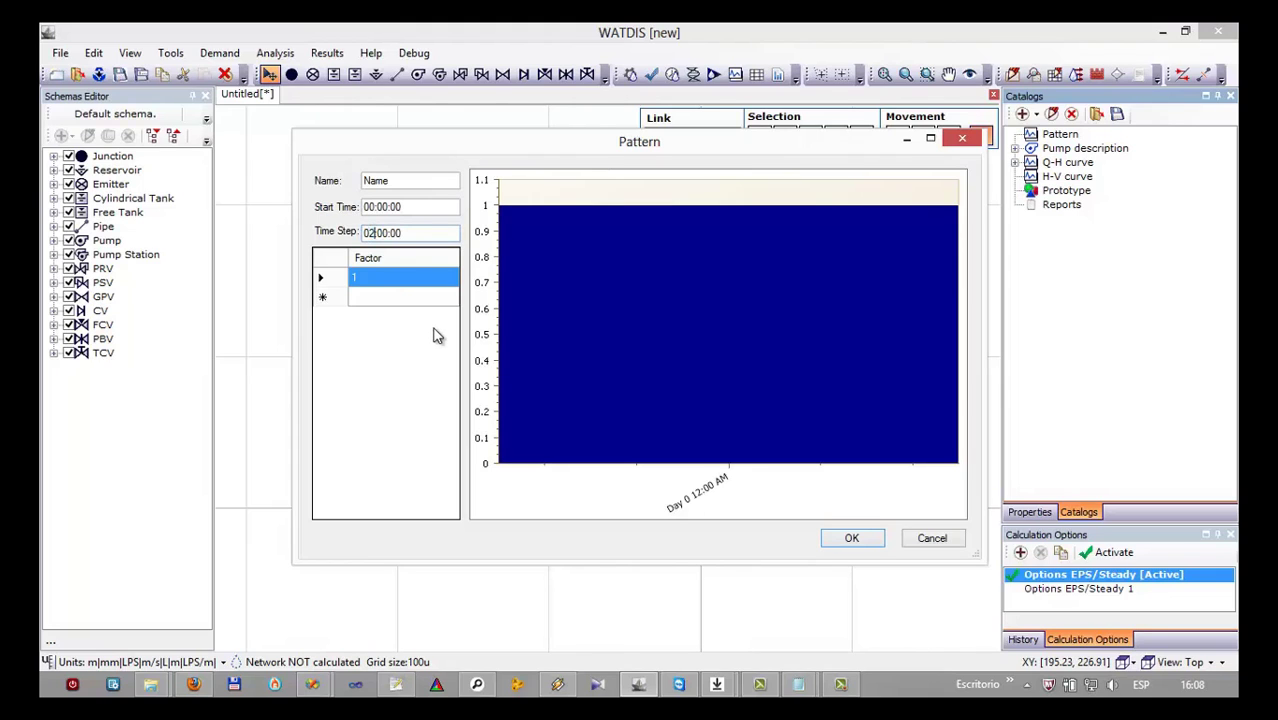
key("Return")
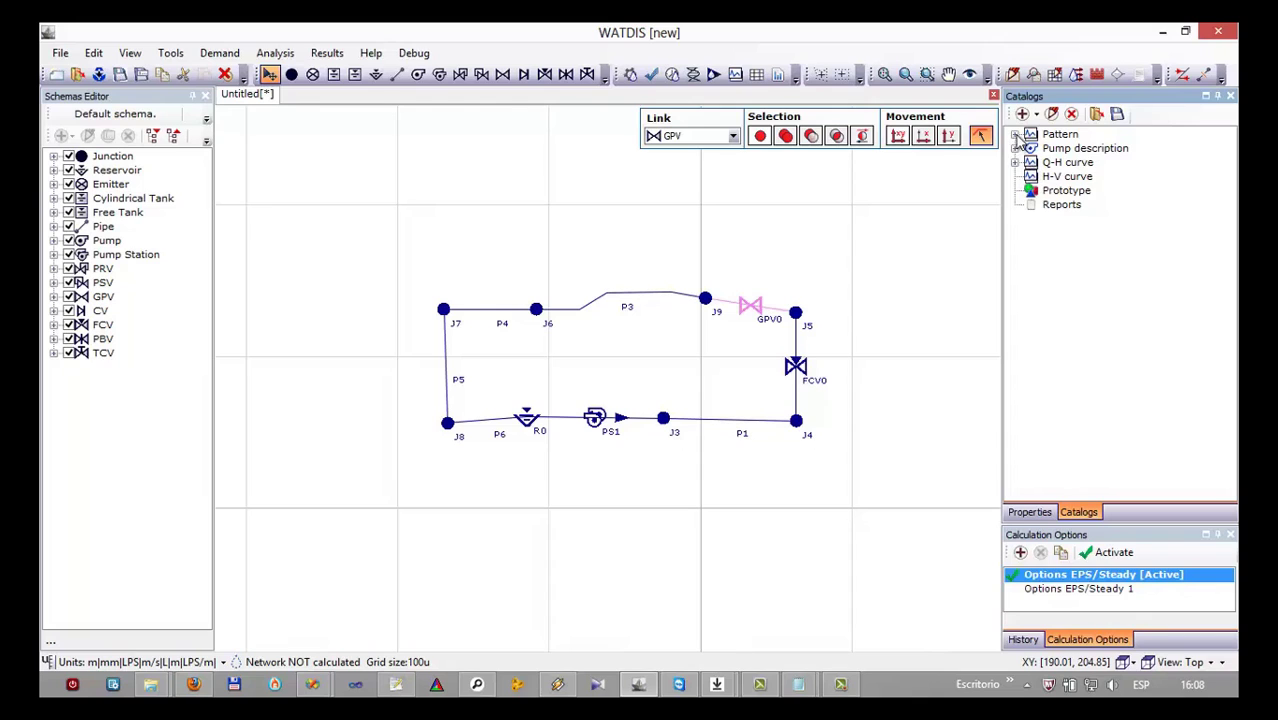
Reopen the new pattern for editing and set its first factor to 0.2.
left_click(1015, 134)
left_click(1068, 148)
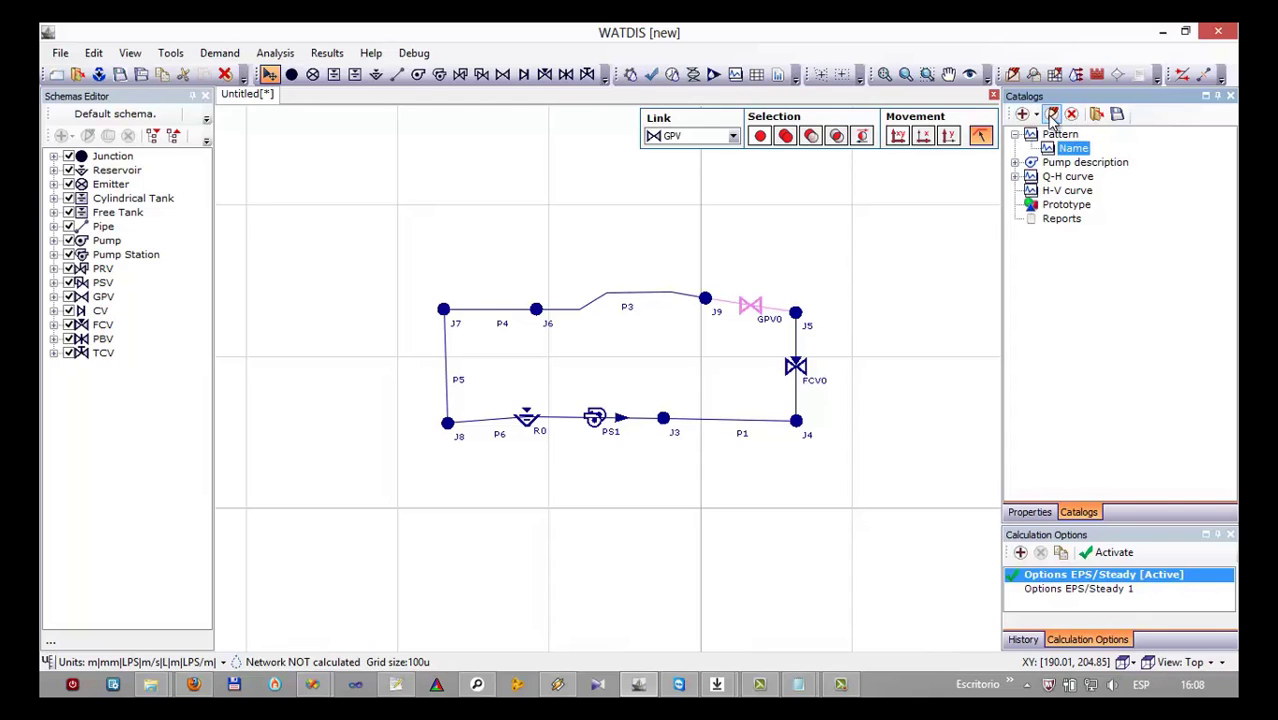
left_click(1052, 116)
left_click(372, 298)
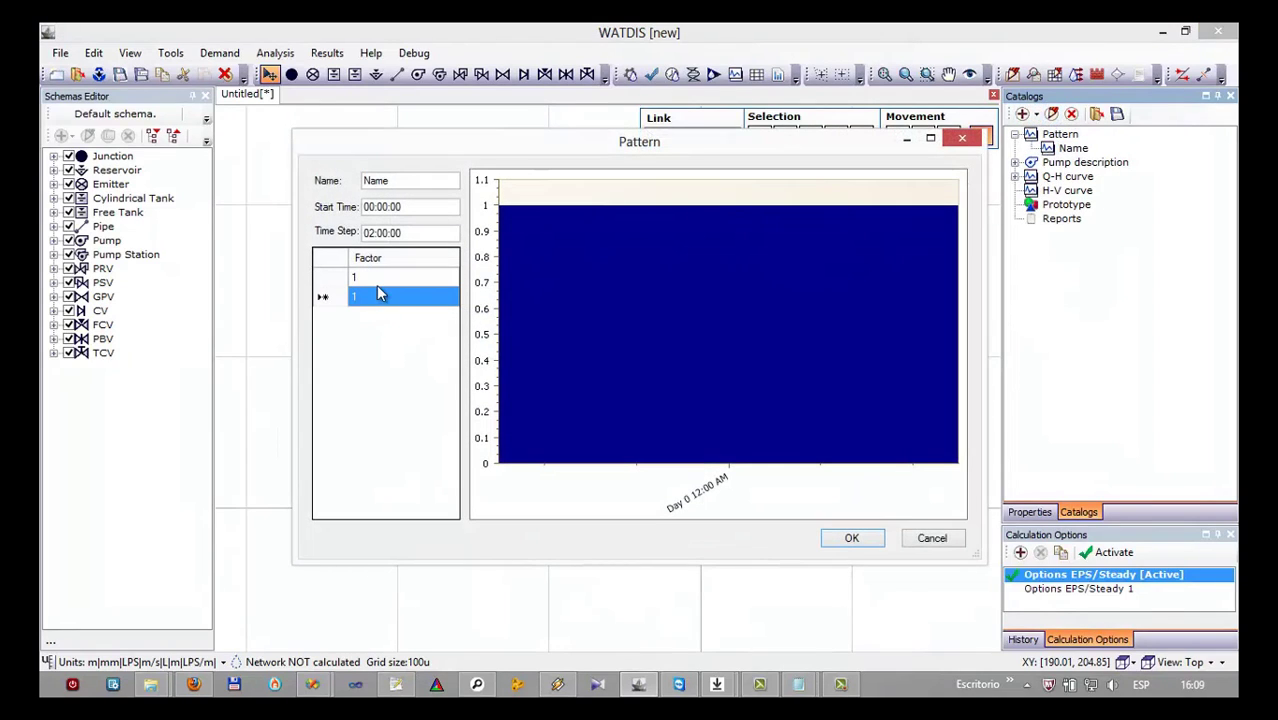
left_click(381, 278)
type("0.2")
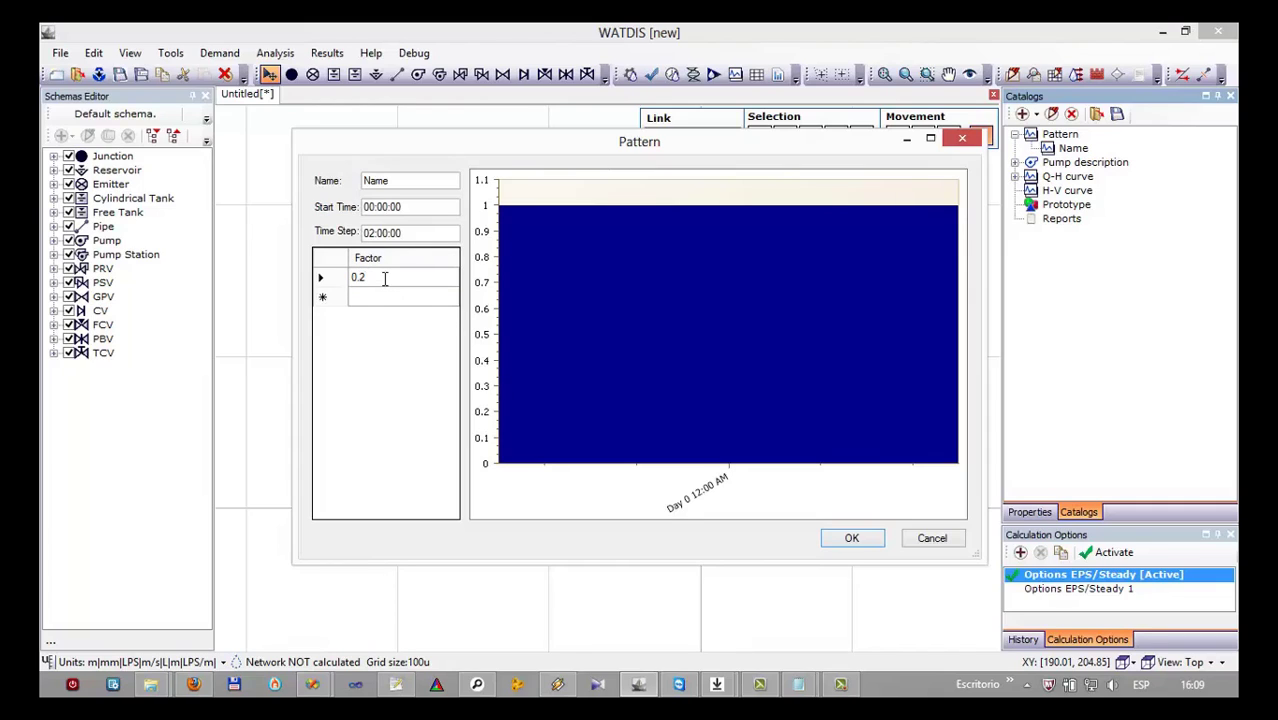
key("Return")
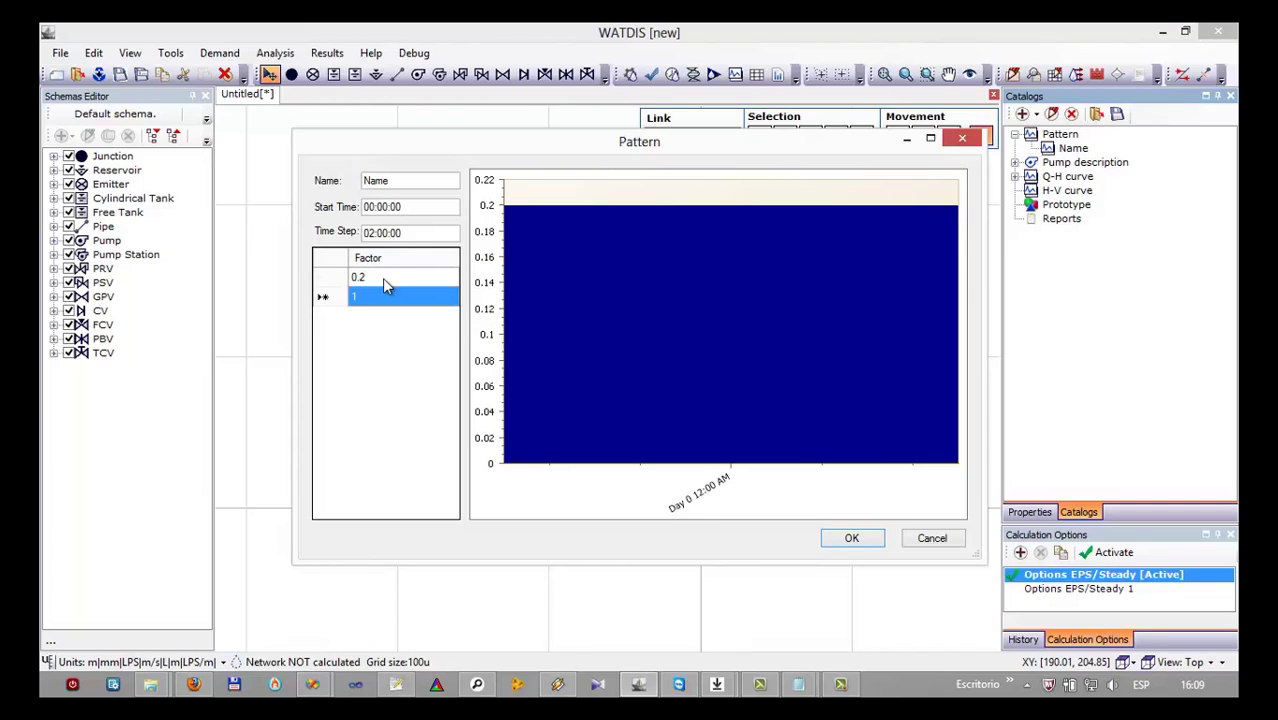
Add the second, third and fourth pattern factors as 0.3, 0.4 and 0.6.
type("0.3")
key("Return")
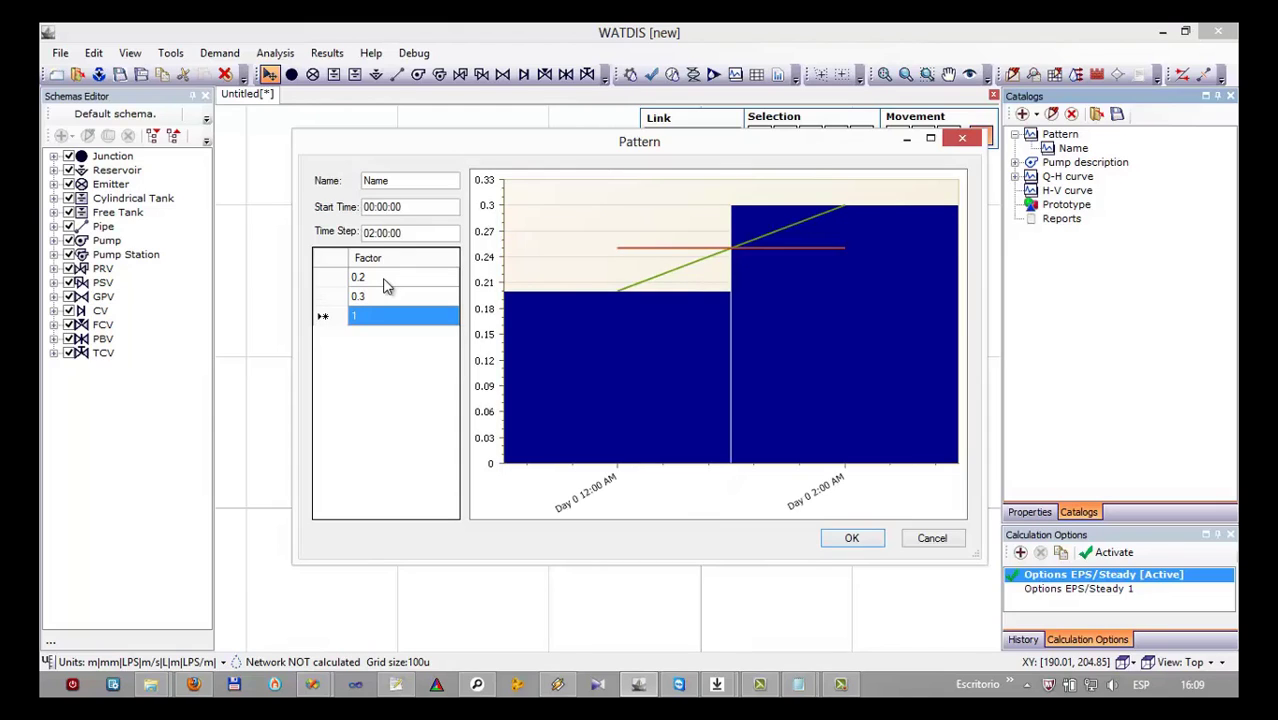
type("0.4")
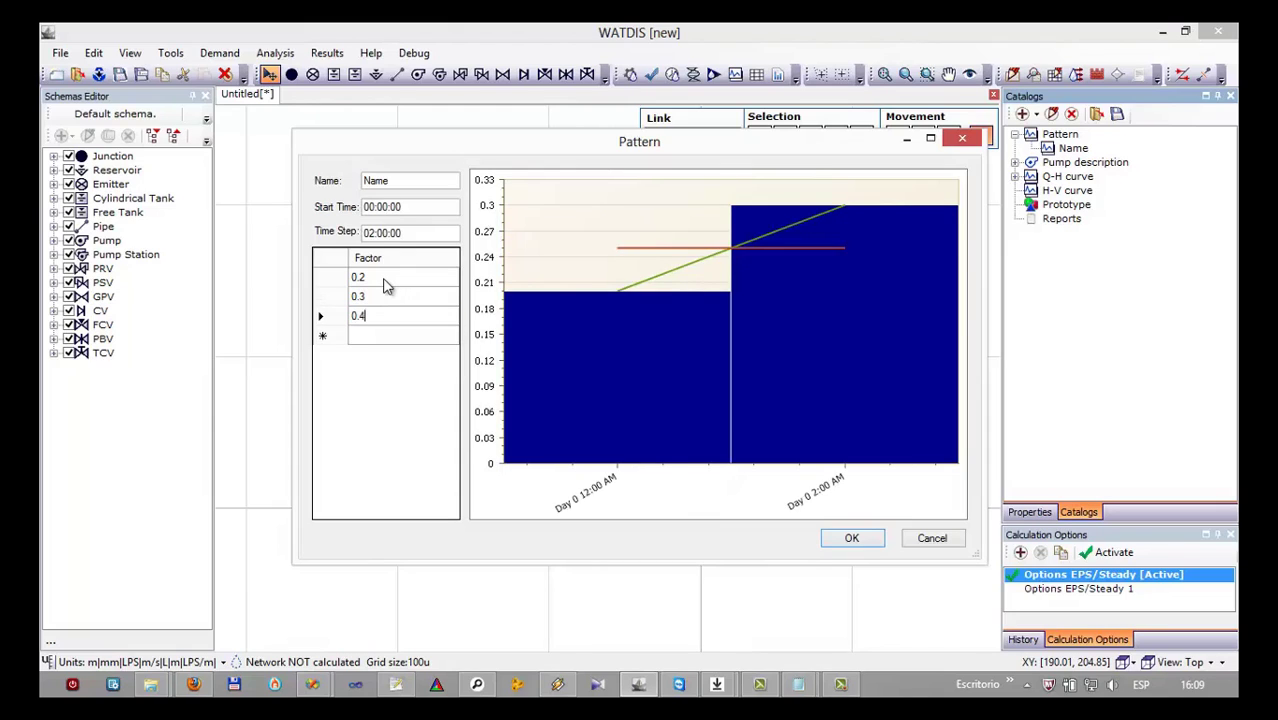
key("Return")
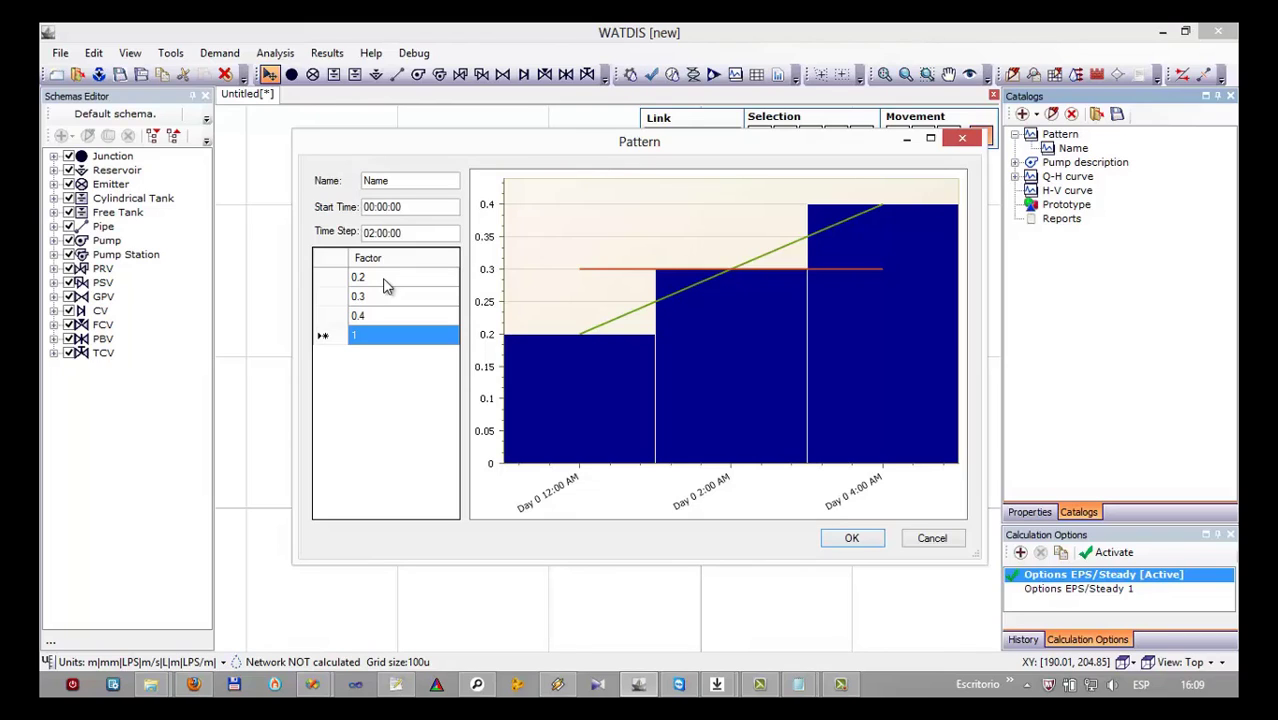
type("0.6")
key("Return")
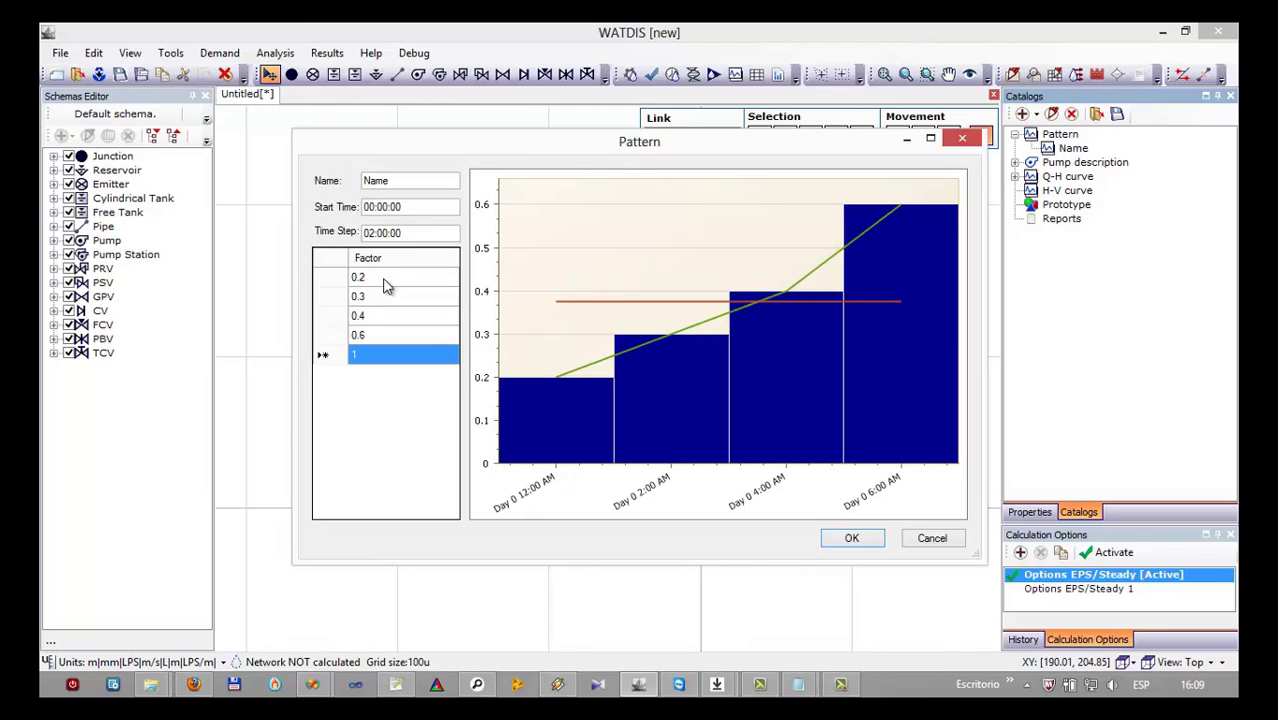
Add a fifth pattern factor of 0.8 and a sixth of 1.
type("0.6")
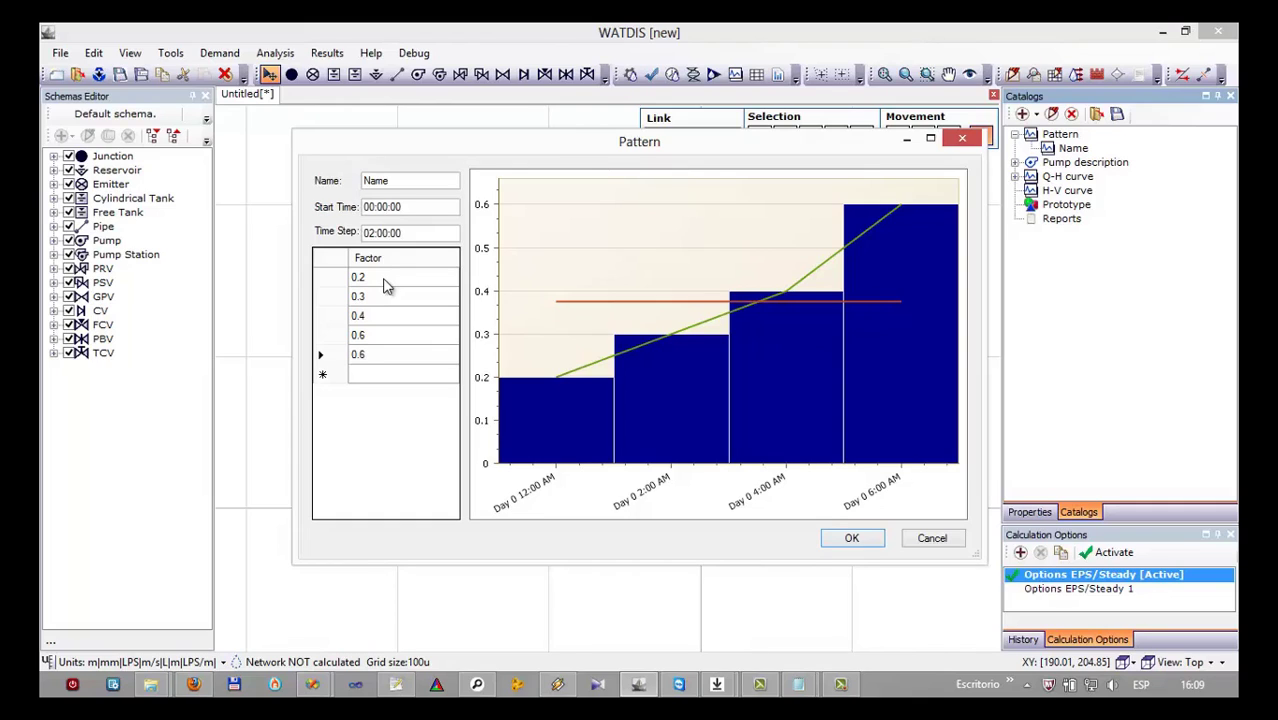
key("Return")
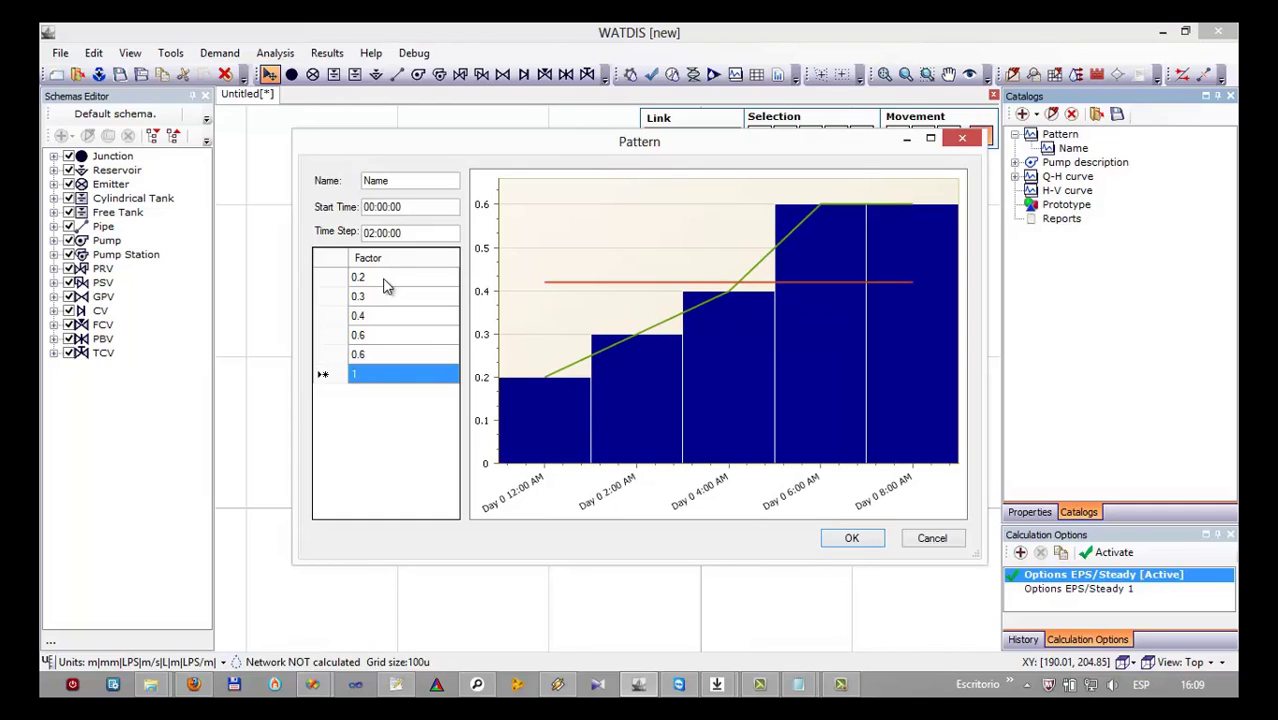
key("Up")
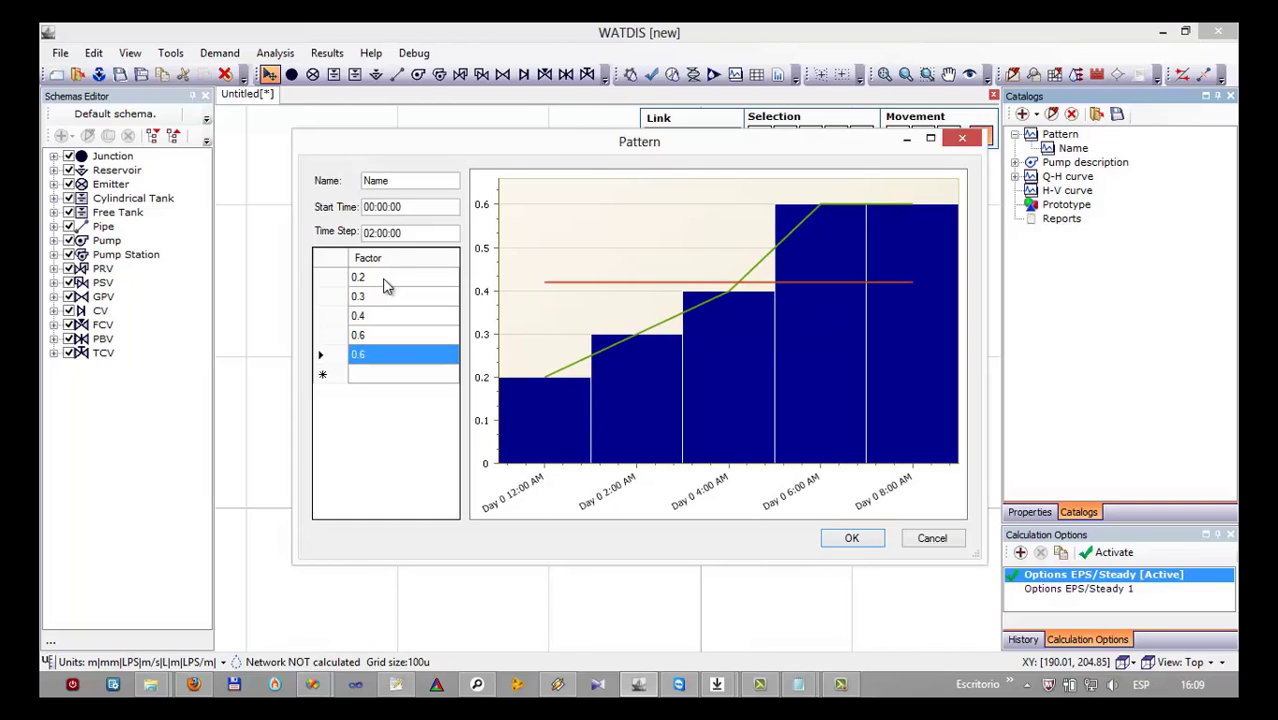
type("0.")
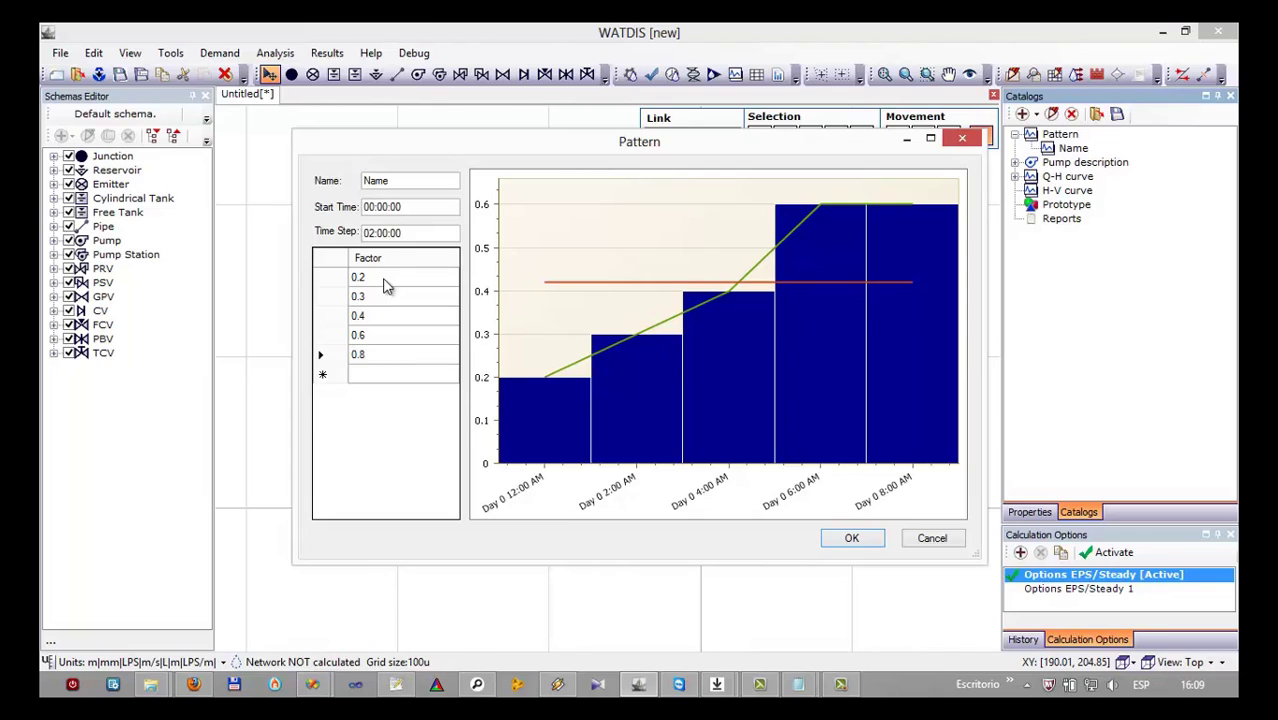
type("8")
key("Return")
key("Return")
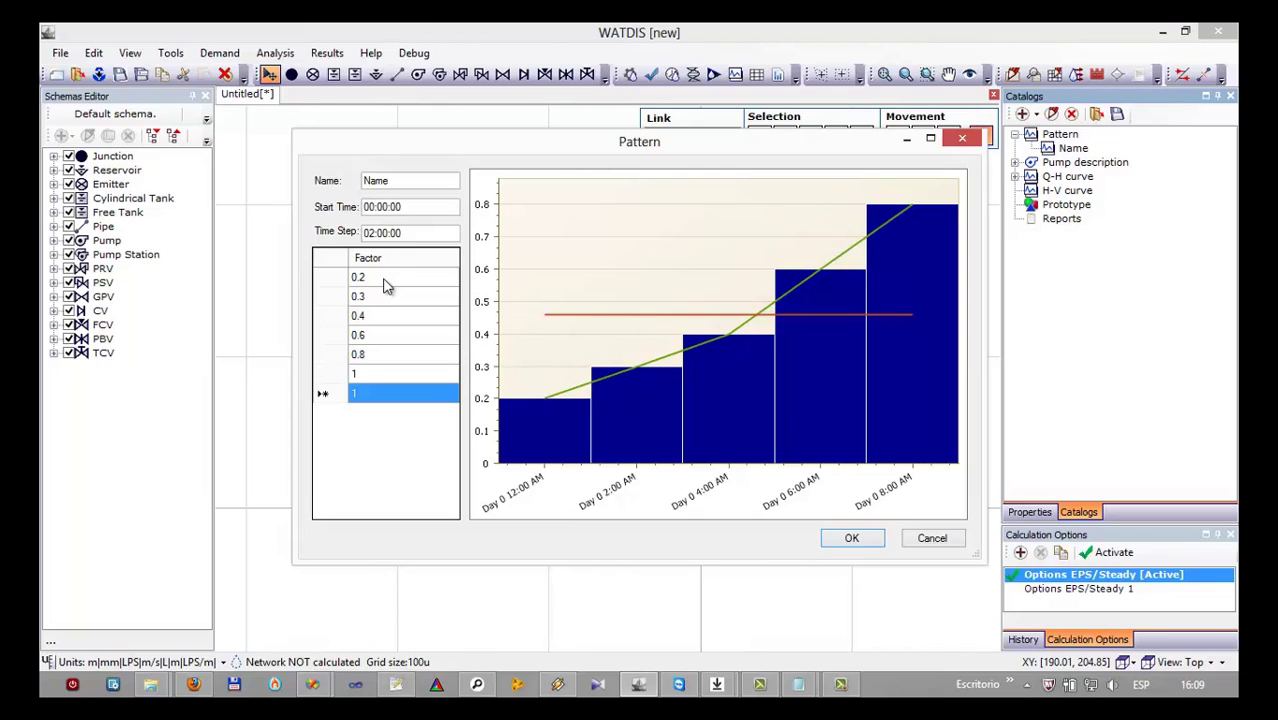
Add a seventh pattern factor of 0.4 and an eighth of 0.2.
type("0.4")
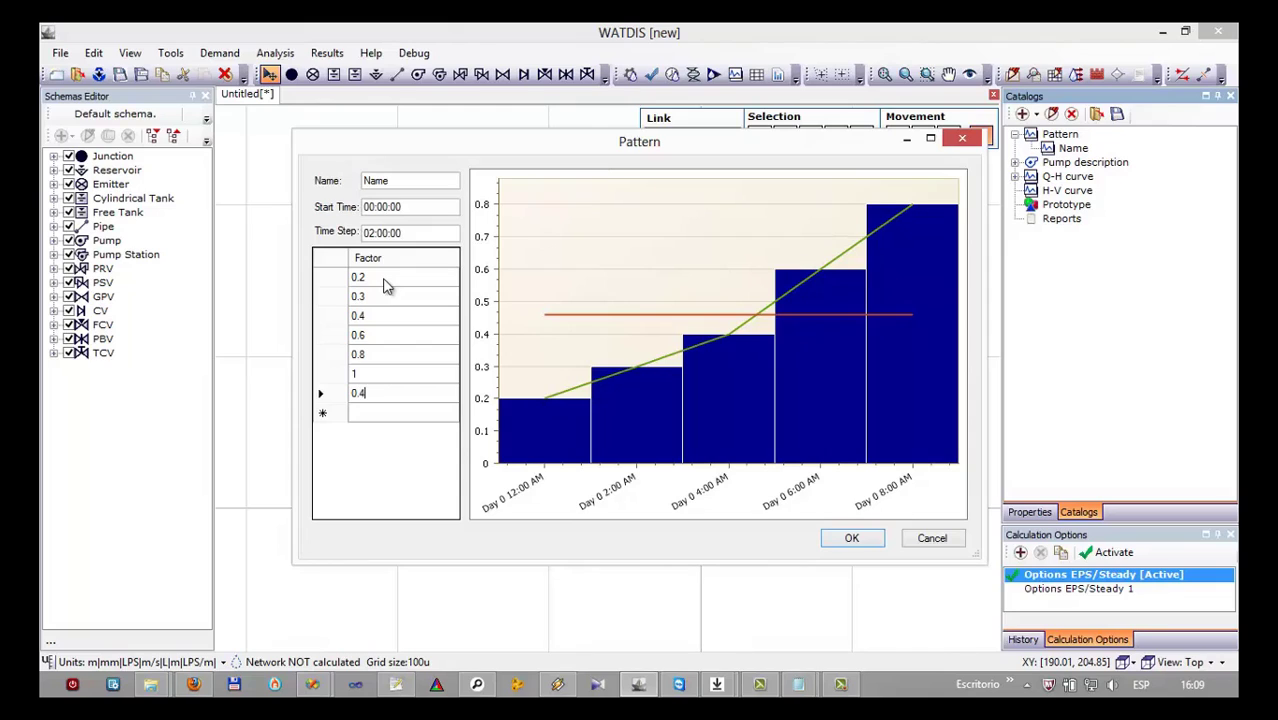
key("Return")
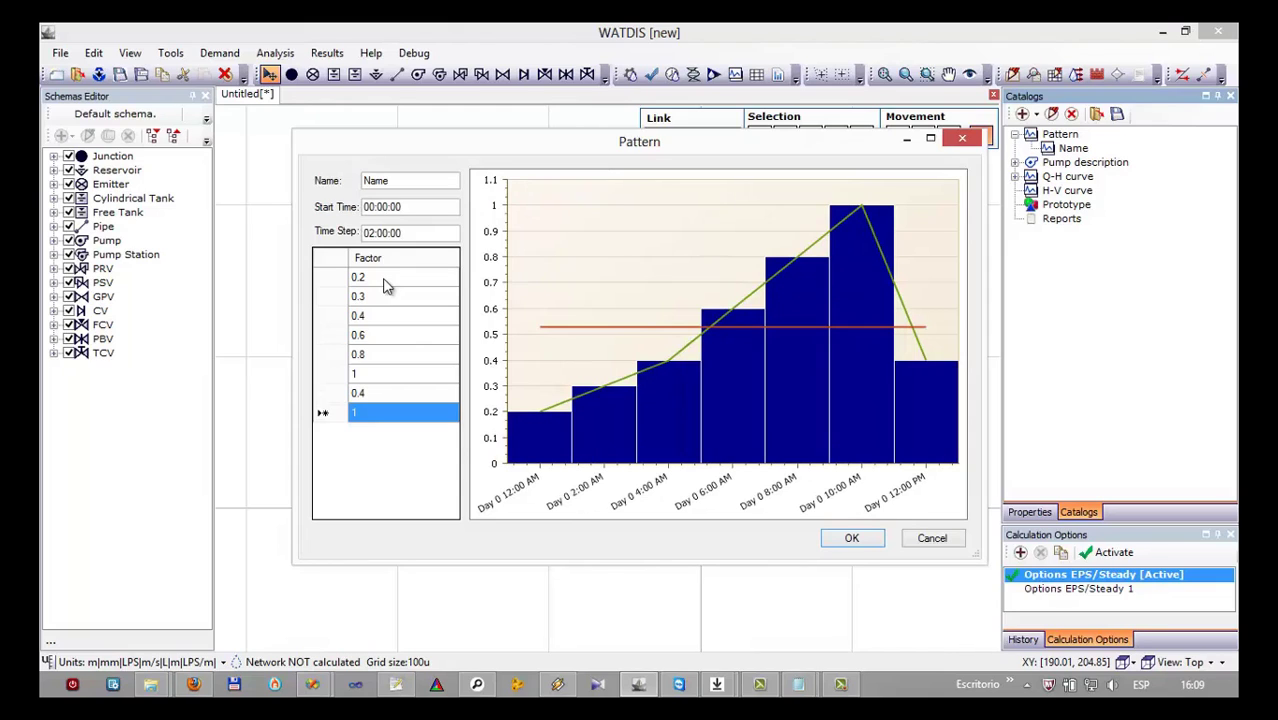
type("0")
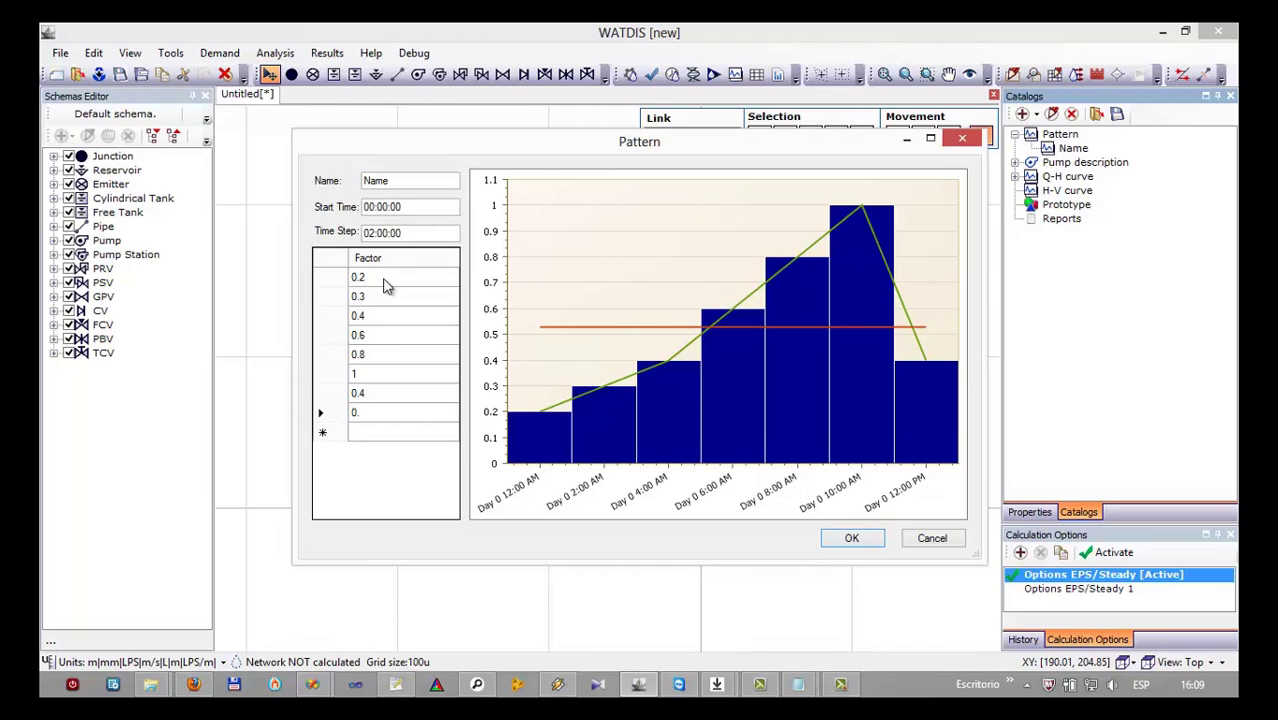
type(".2")
key("Return")
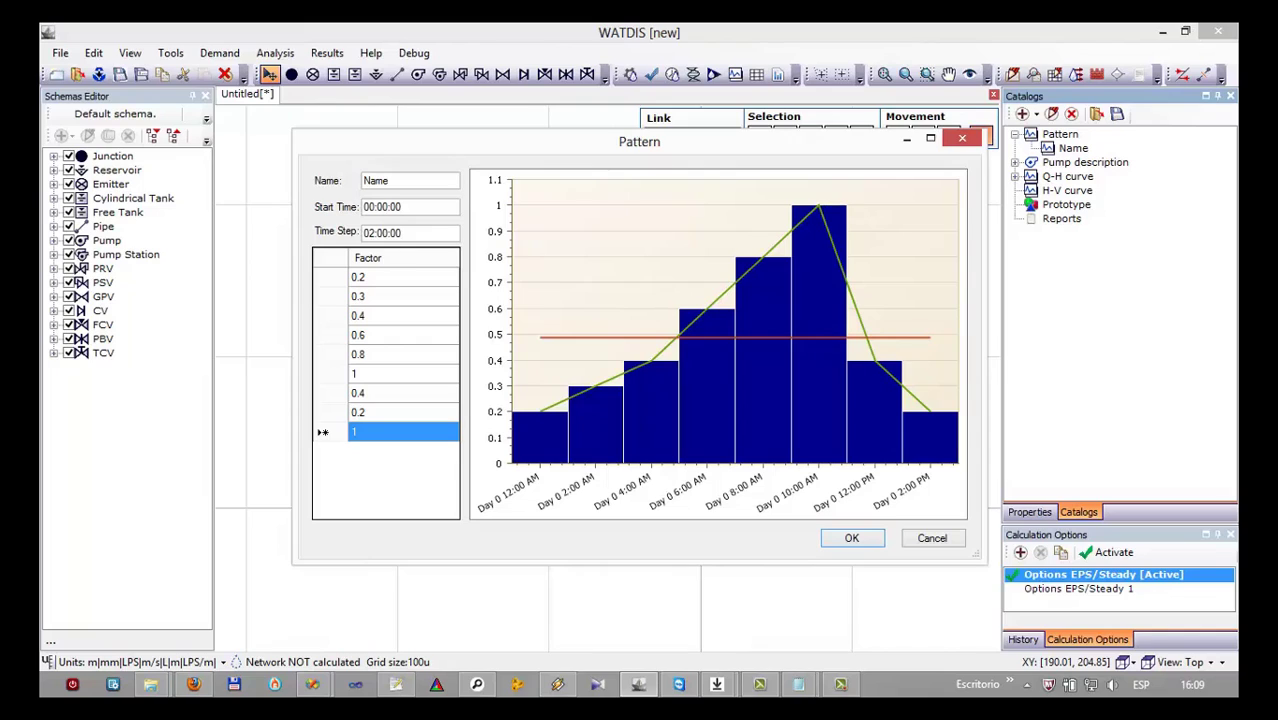
Add a ninth pattern factor of 0.3 and a tenth of 0.5, and save the pattern.
left_click(415, 433)
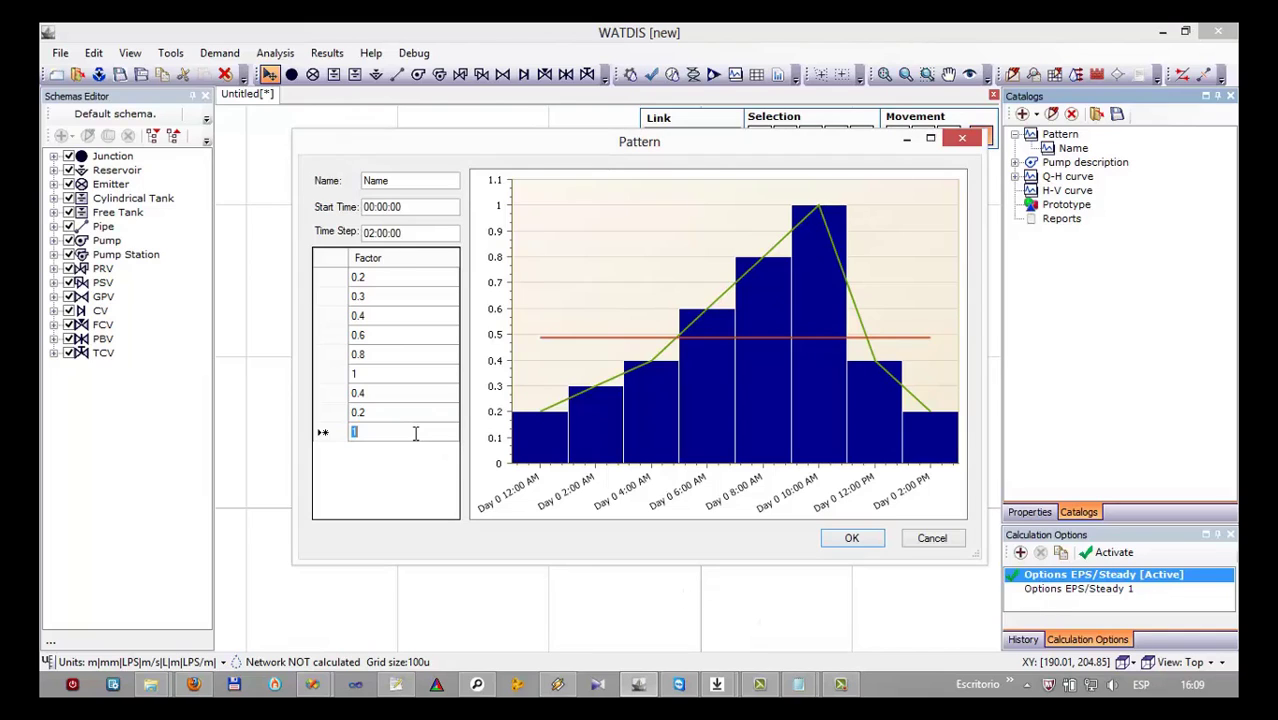
type("0.3")
key("Return")
type("0")
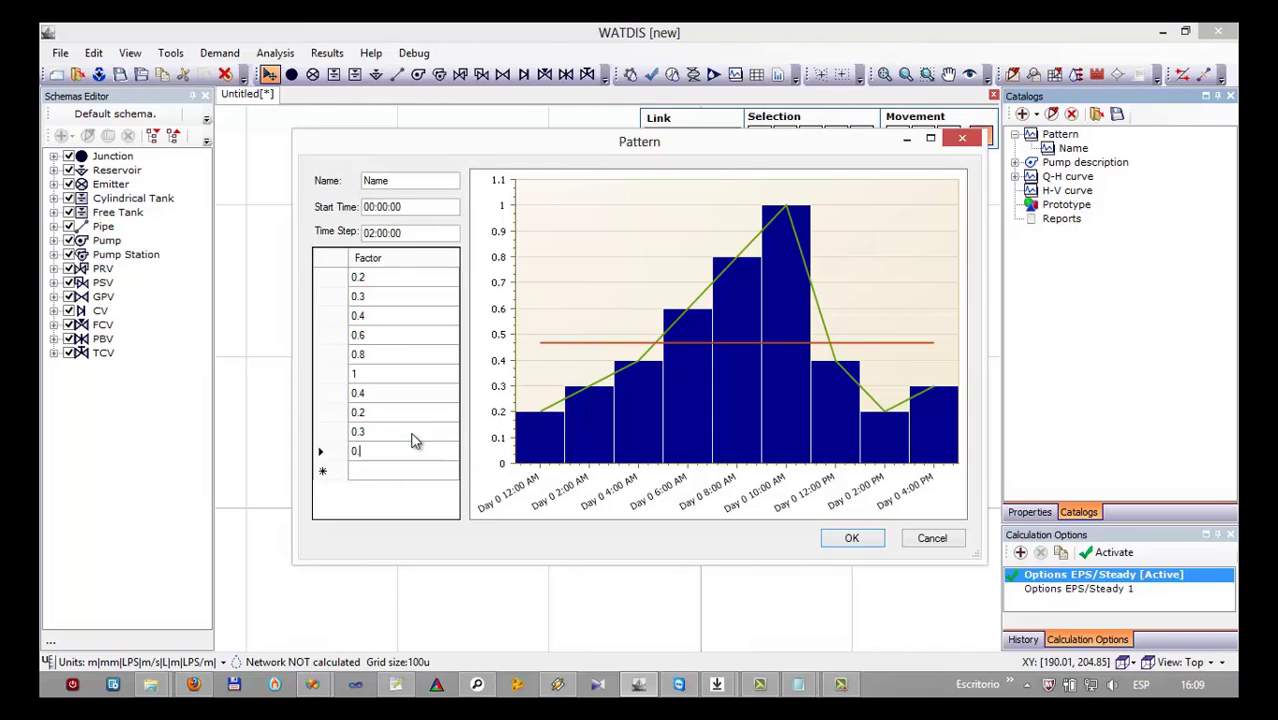
key("Return")
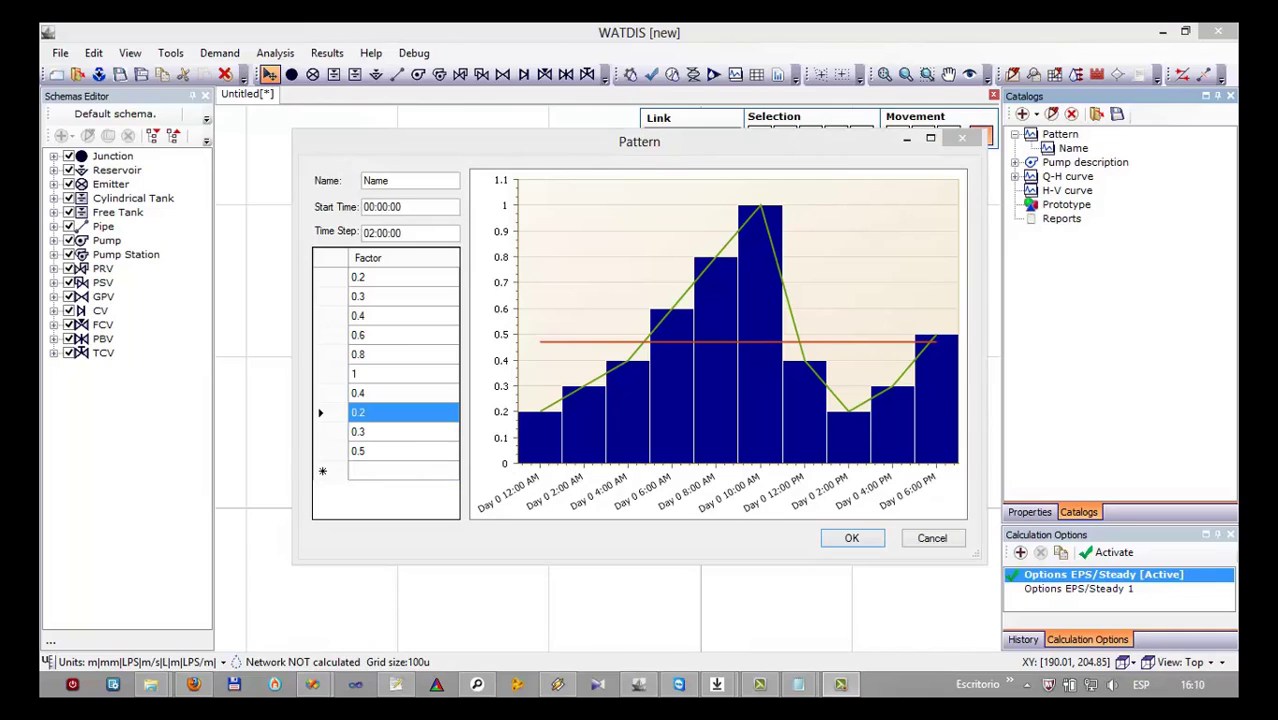
left_click(853, 539)
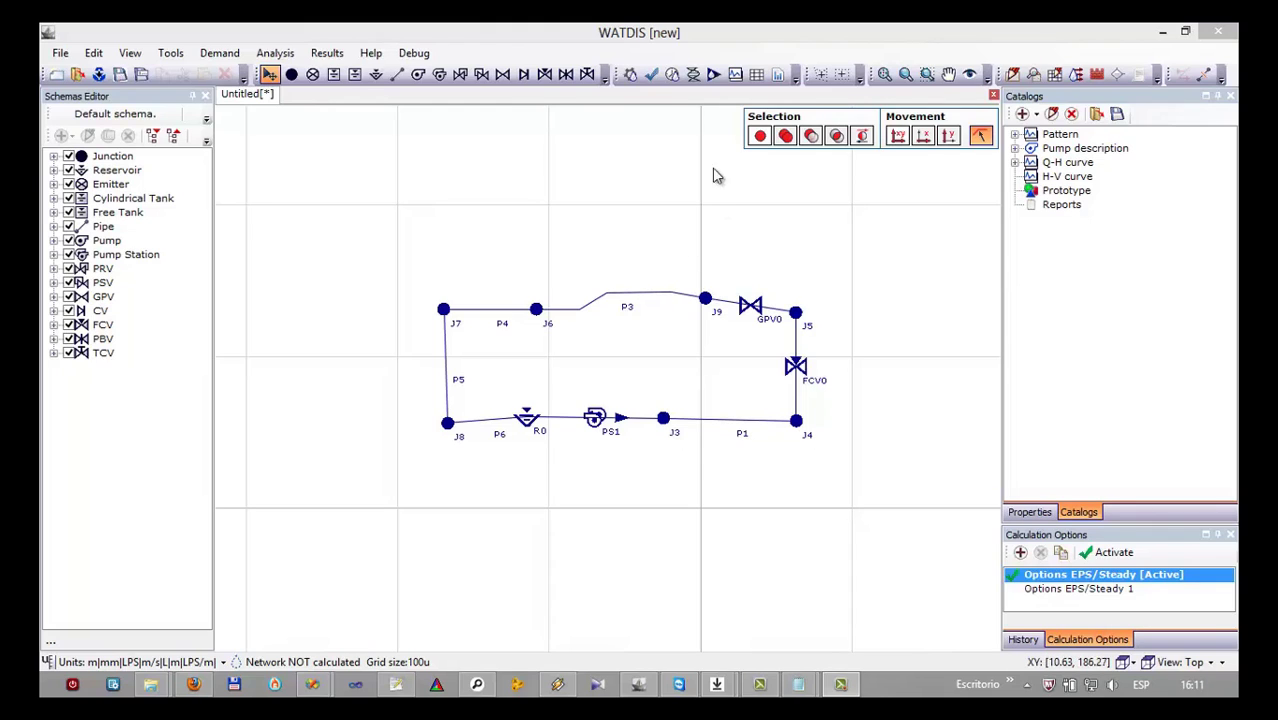
Show the Demand Control Center and limit its list to junctions J6, J7 and J9 by selecting them in the network.
left_click(1074, 77)
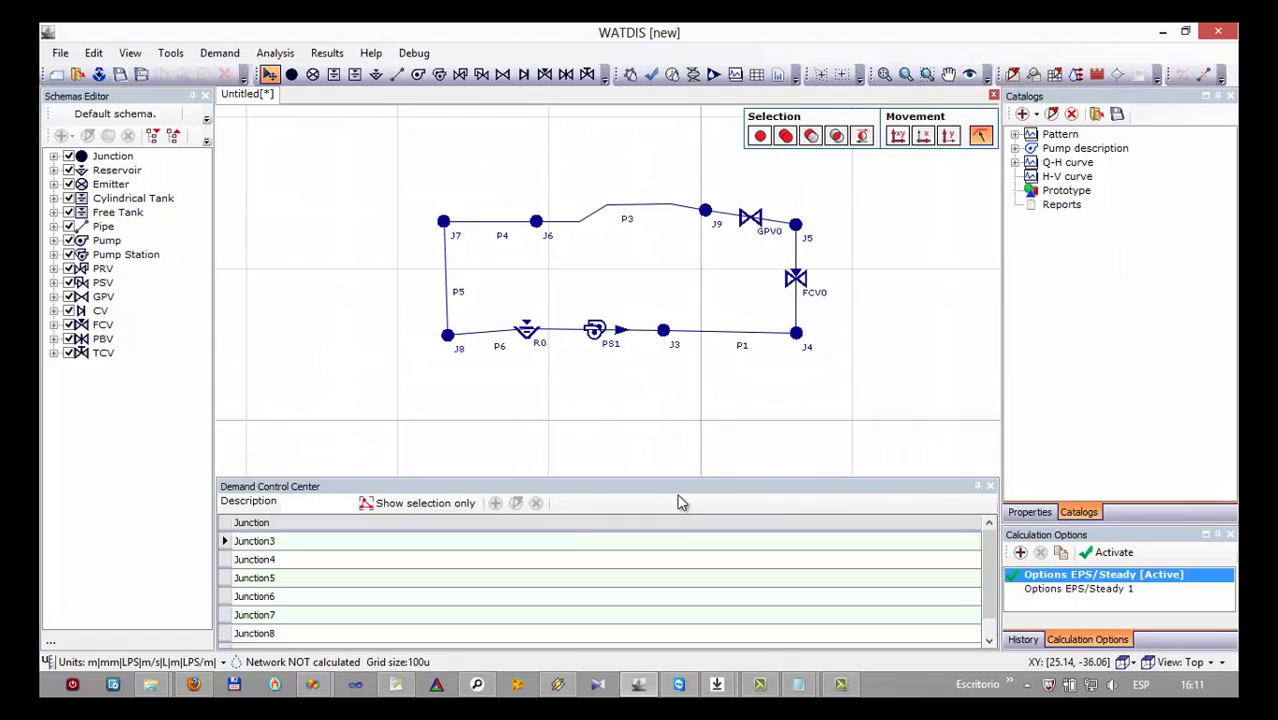
left_click_drag(682, 477, 685, 384)
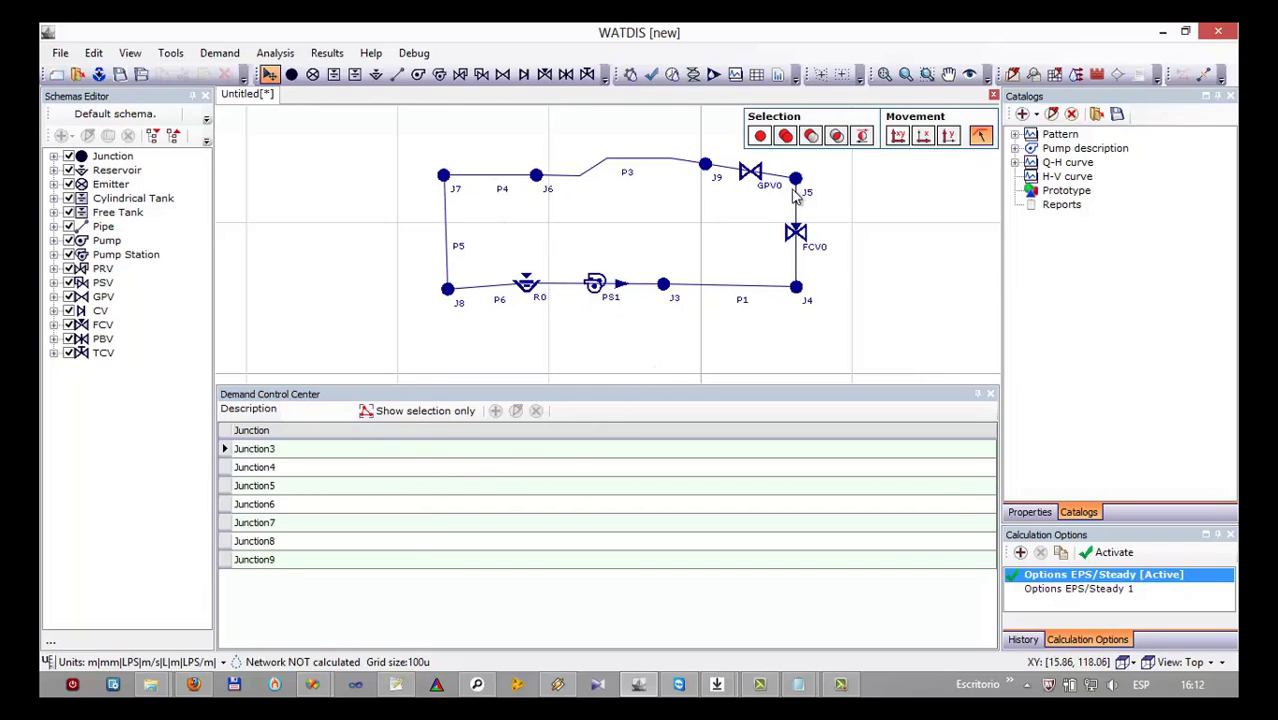
left_click(841, 74)
left_click_drag(410, 130, 710, 211)
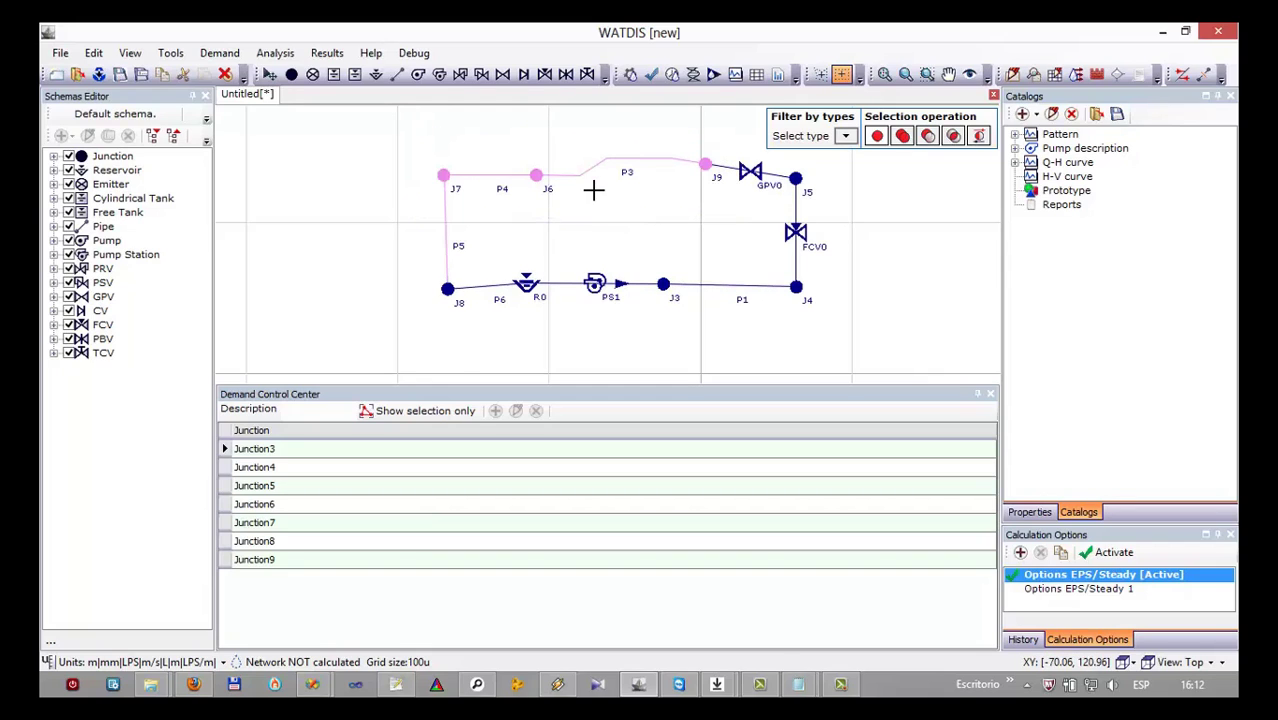
left_click(439, 414)
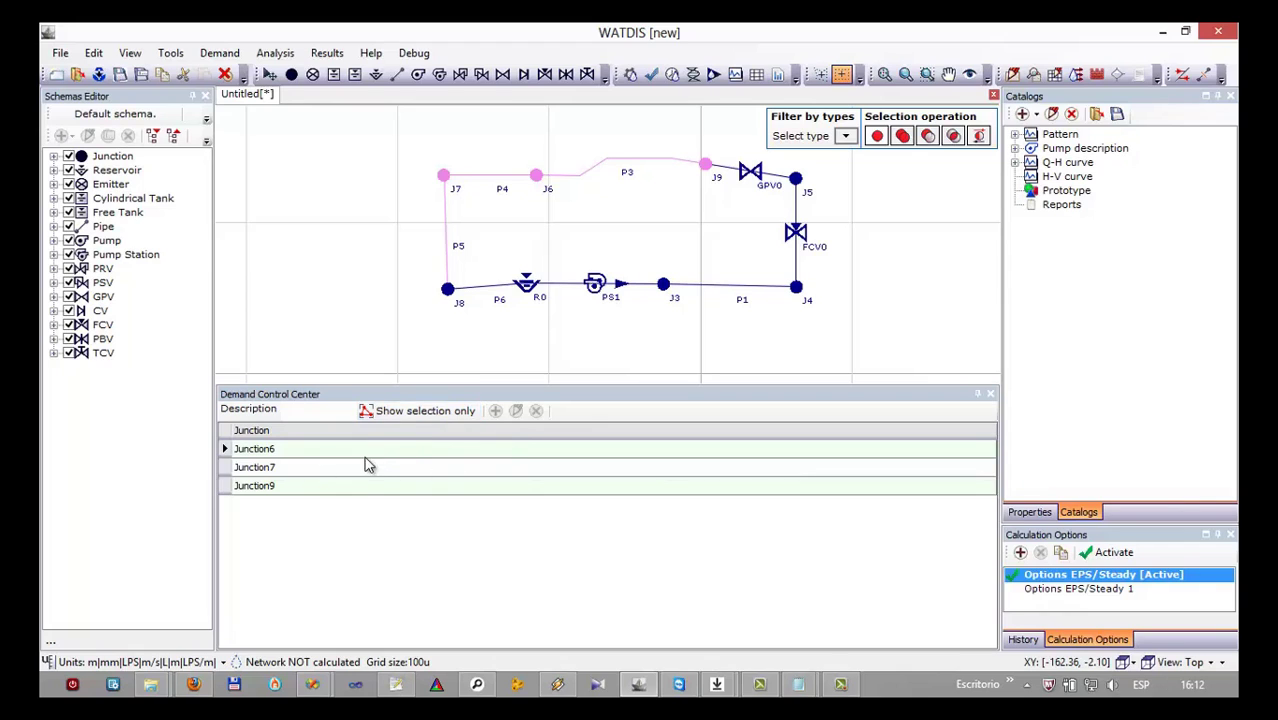
Add a demand with a base value of 10 lps to Junction6, Junction7 and Junction9 together.
left_click_drag(372, 452, 366, 511)
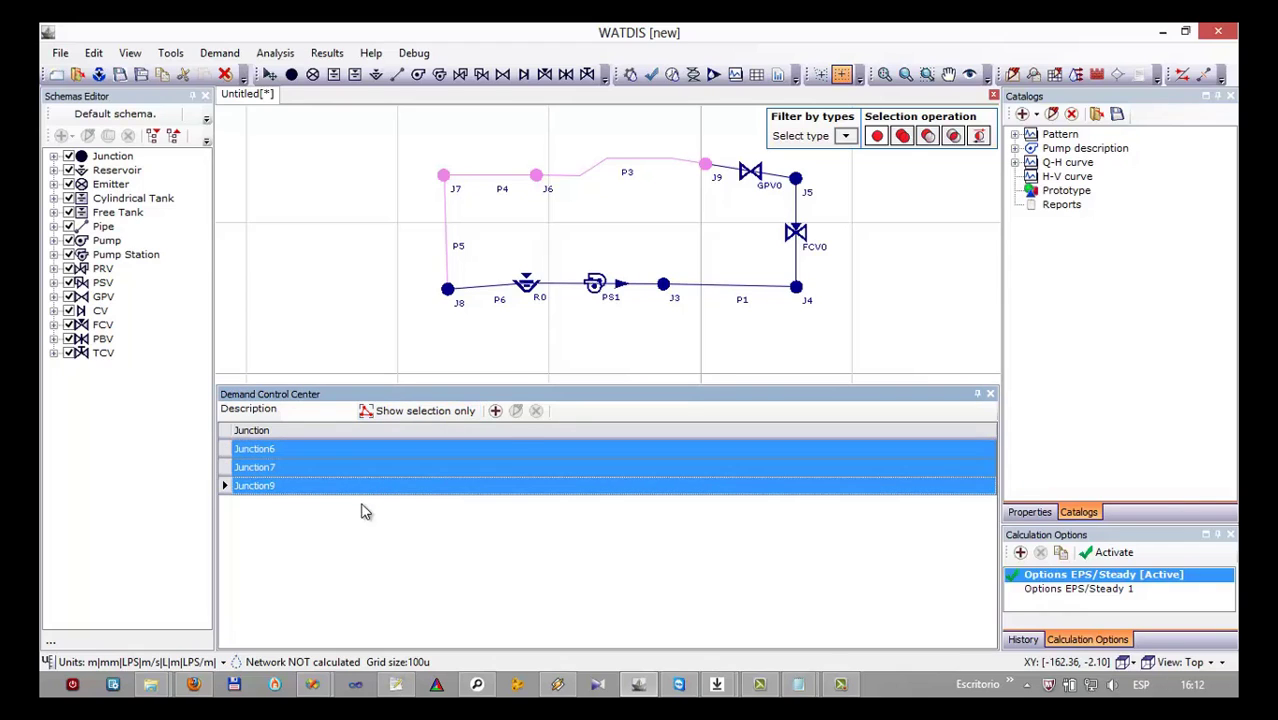
left_click(495, 412)
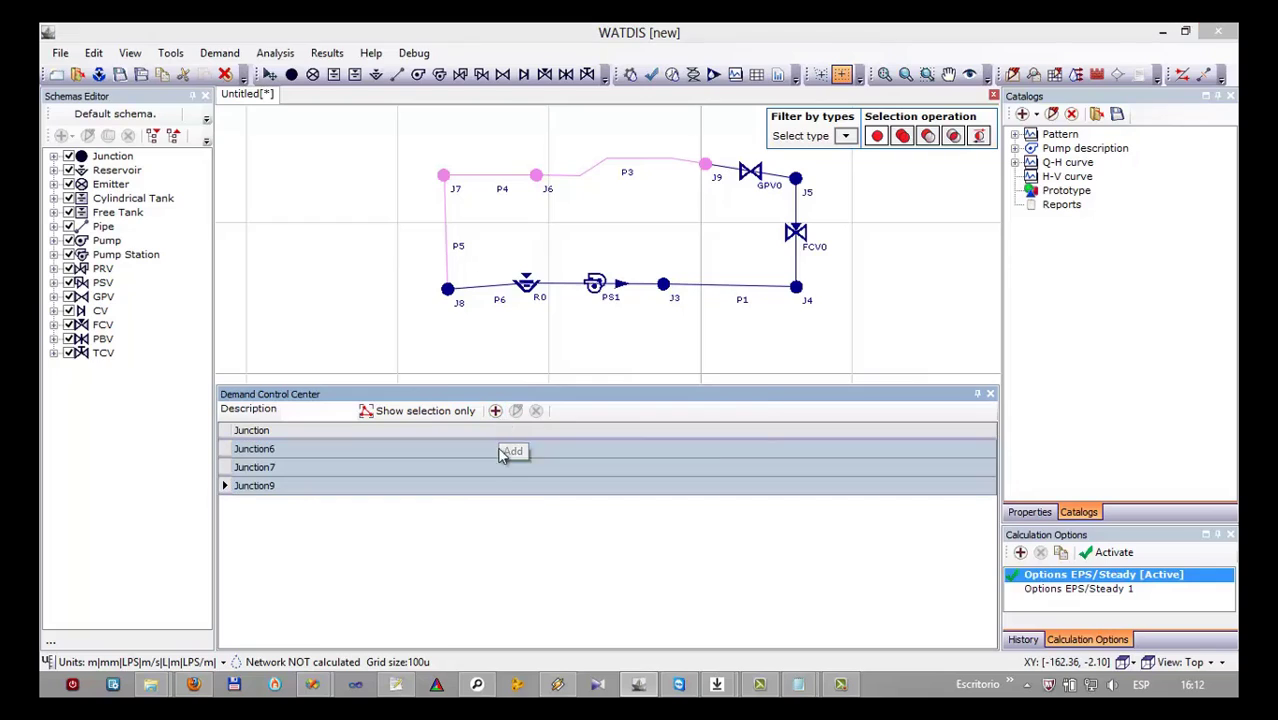
left_click(529, 248)
left_click(686, 290)
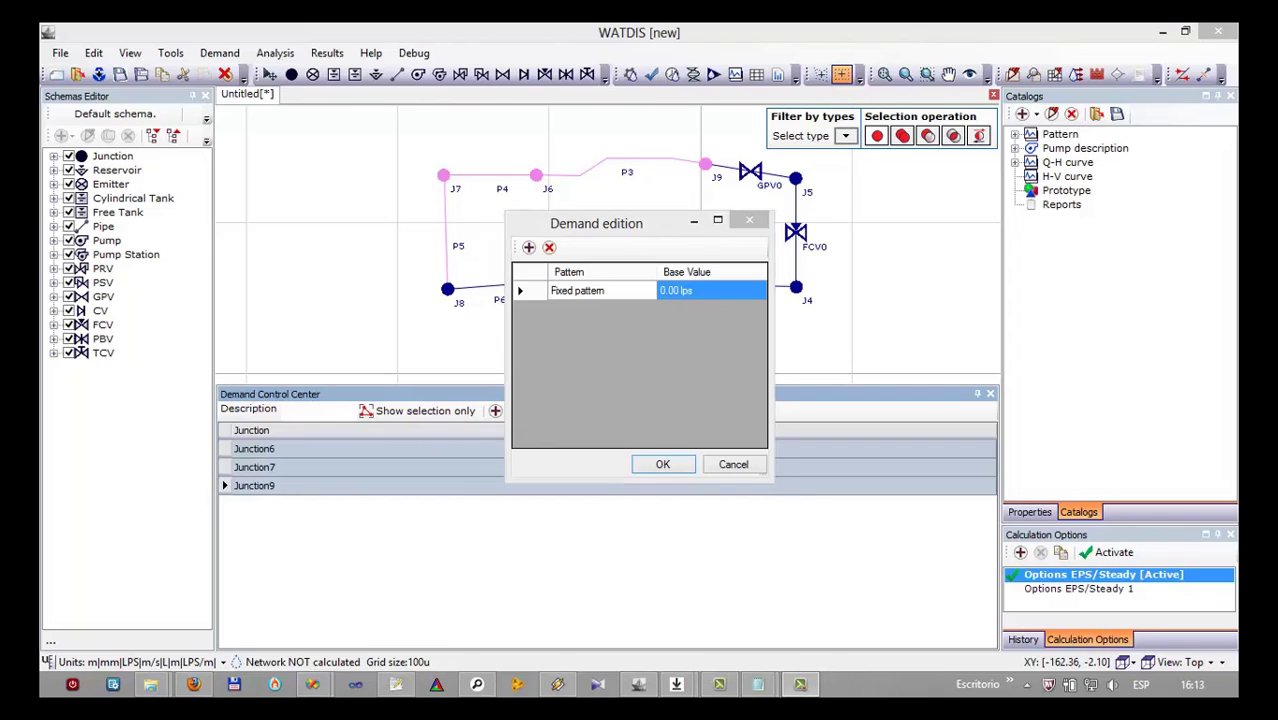
left_click(689, 291)
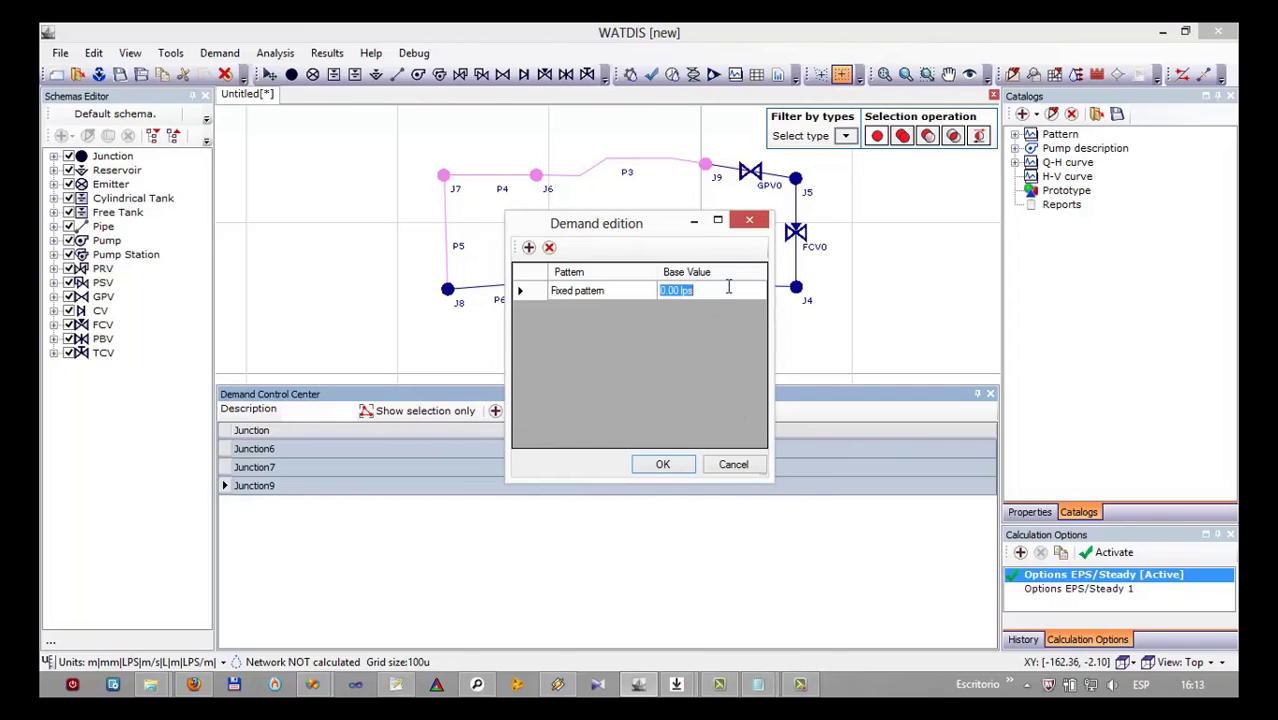
type("10")
Assign the catalog pattern "Name" to the new demand and apply it to the three junctions.
left_click(608, 290)
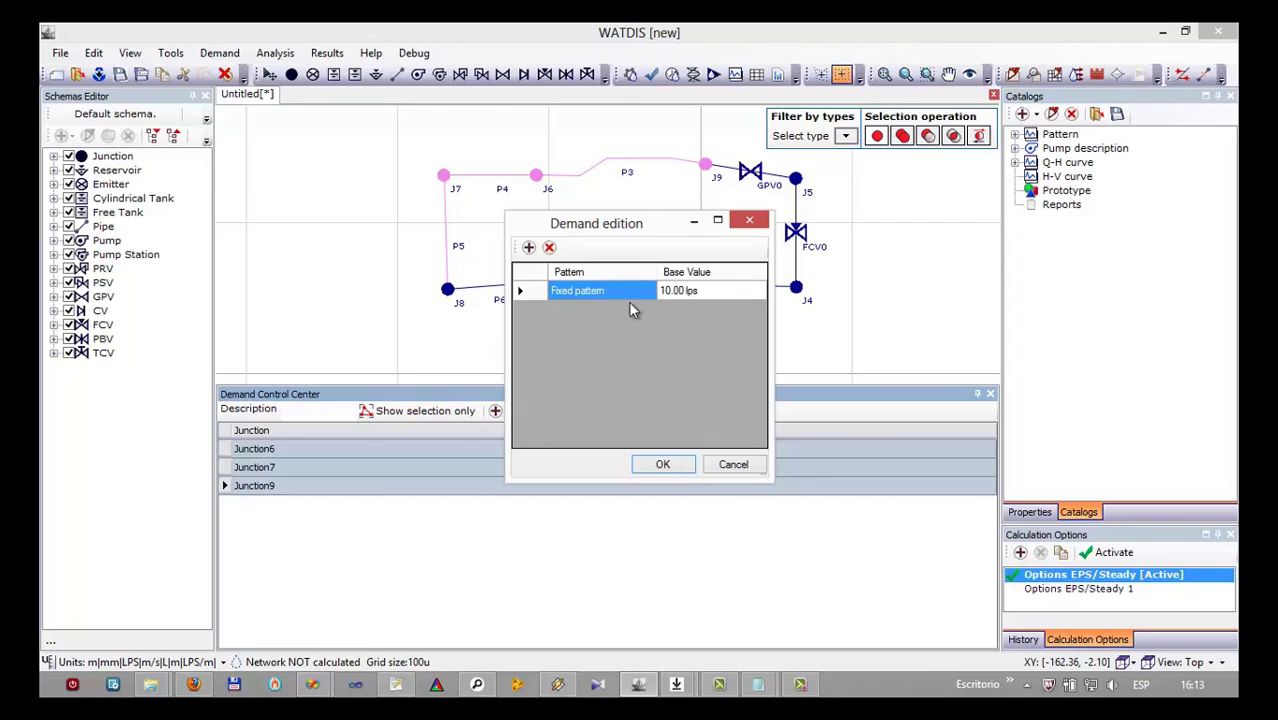
left_click(647, 290)
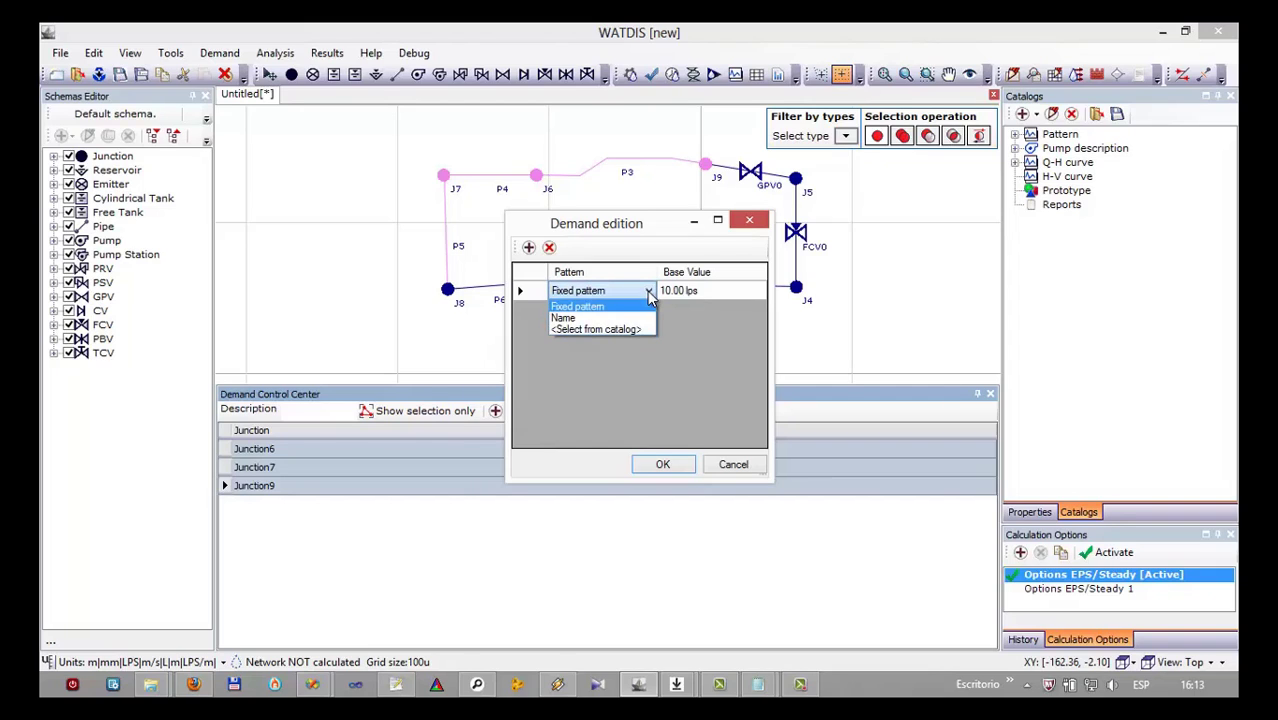
left_click(578, 331)
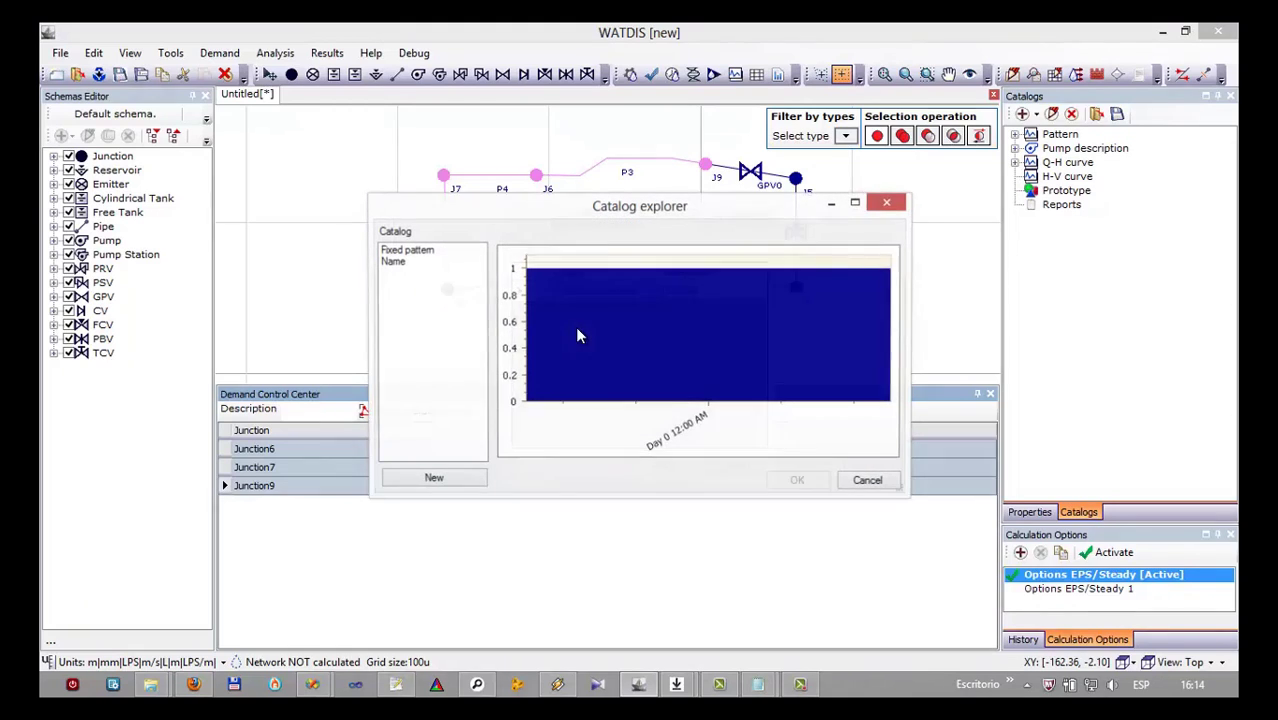
left_click(393, 262)
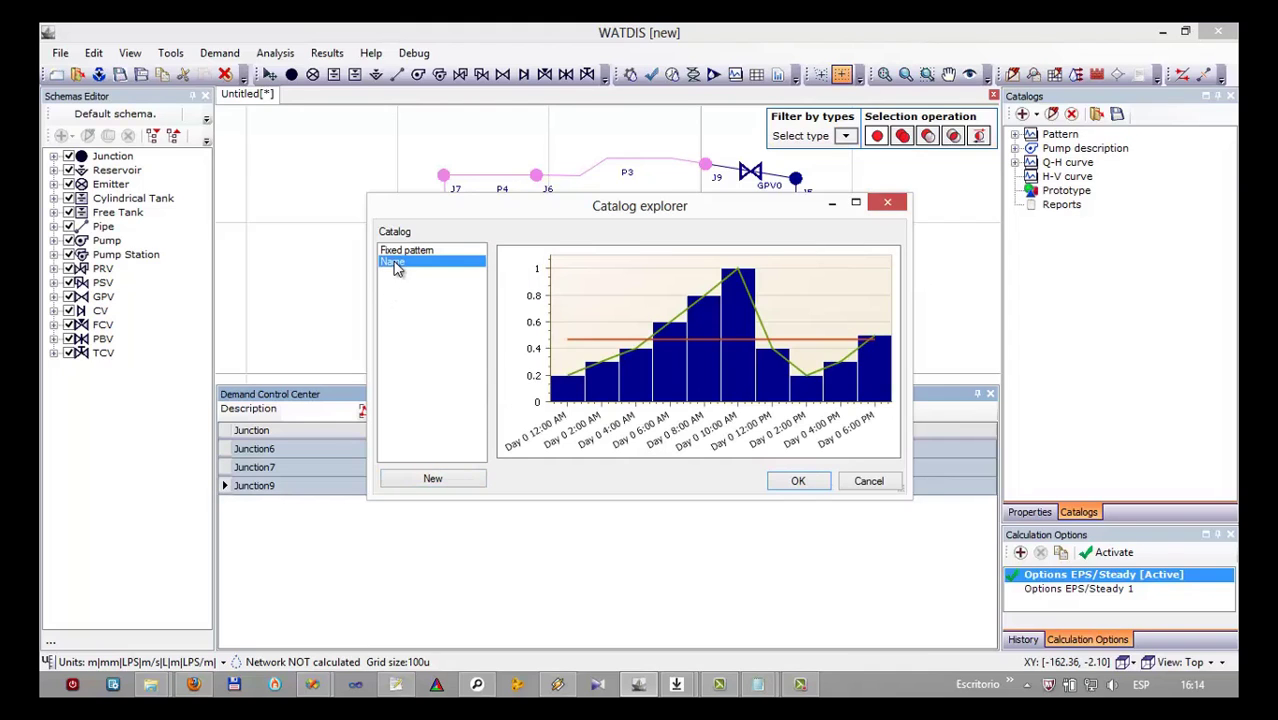
left_click(797, 481)
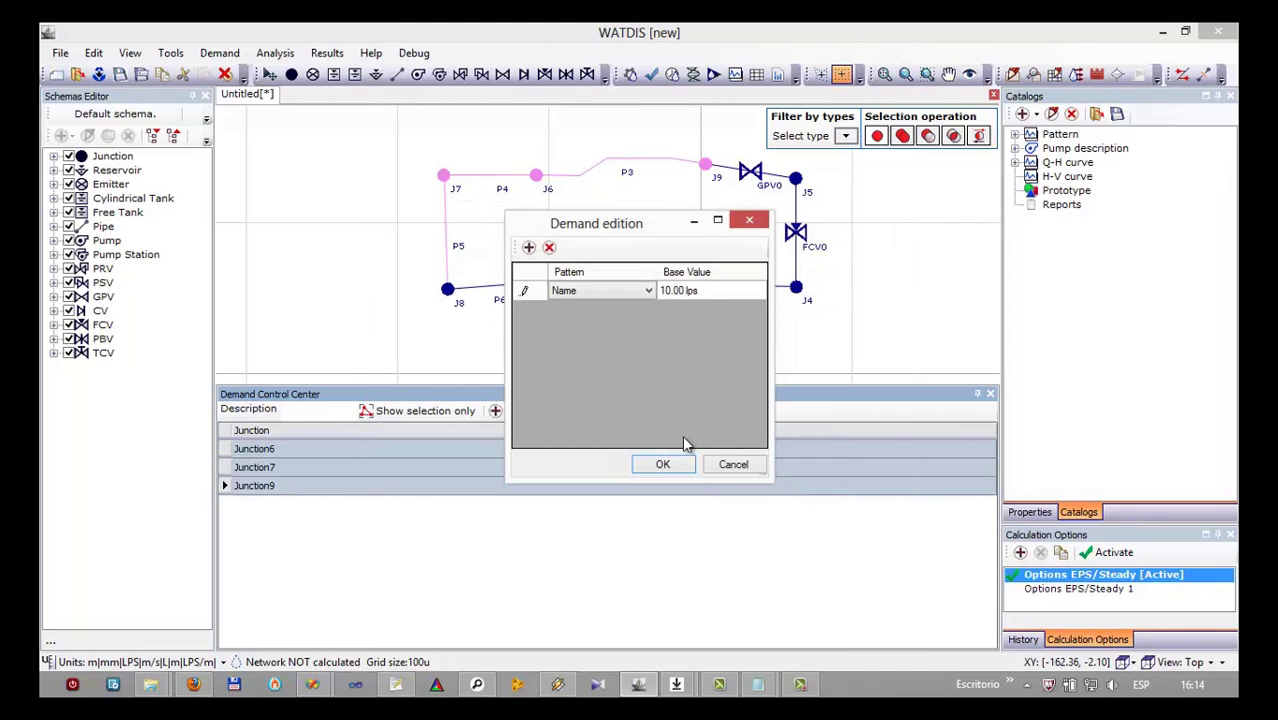
left_click(664, 466)
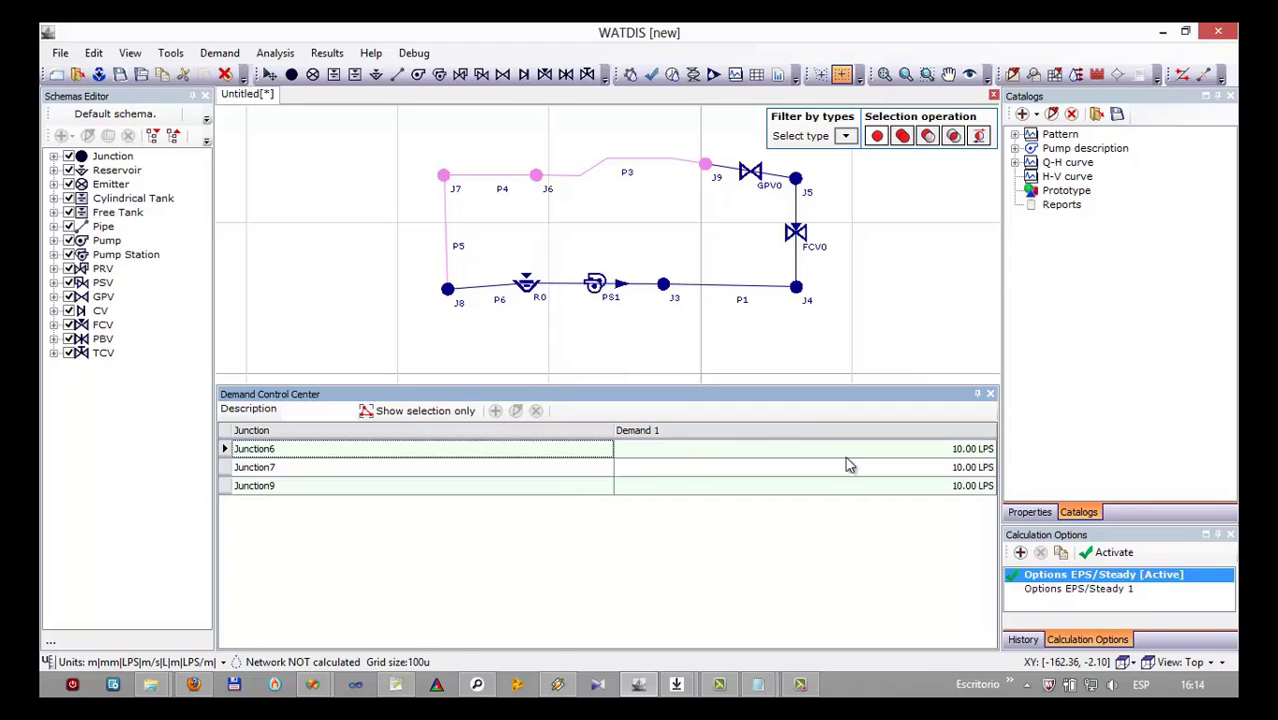
Review the demands of all junctions in the unfiltered list and close the Demand Control Center.
left_click(411, 421)
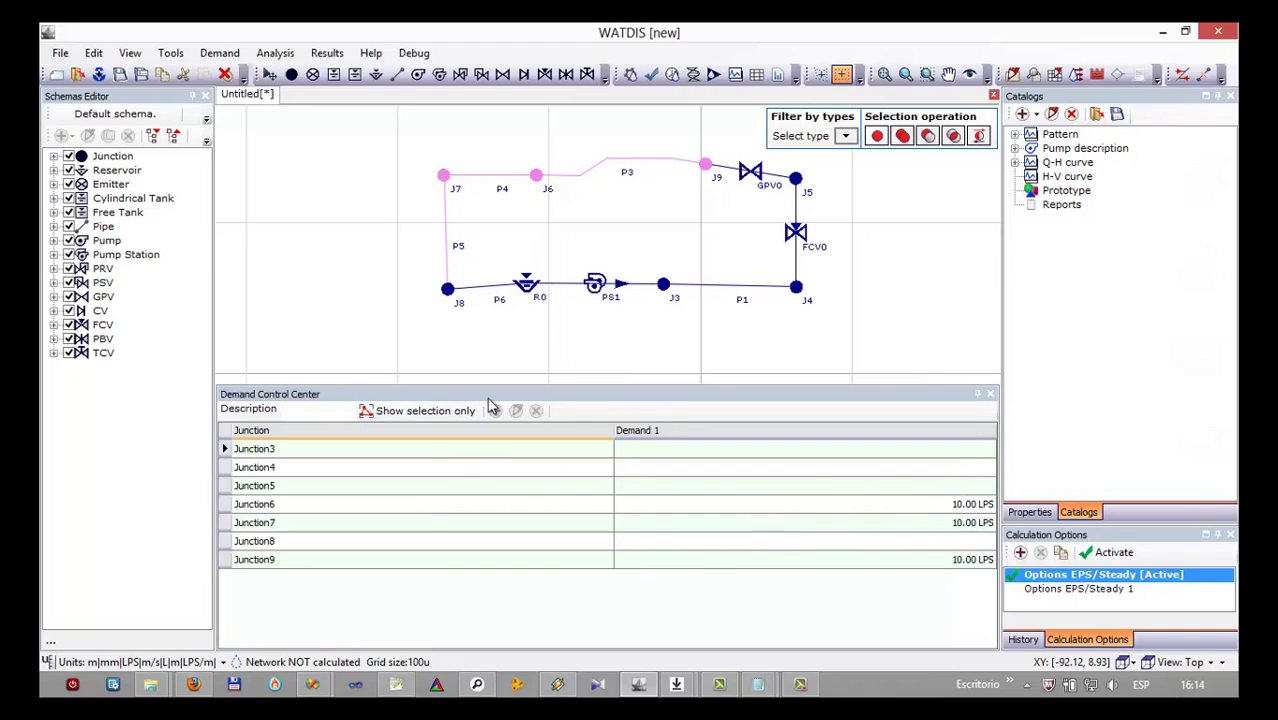
left_click(706, 470)
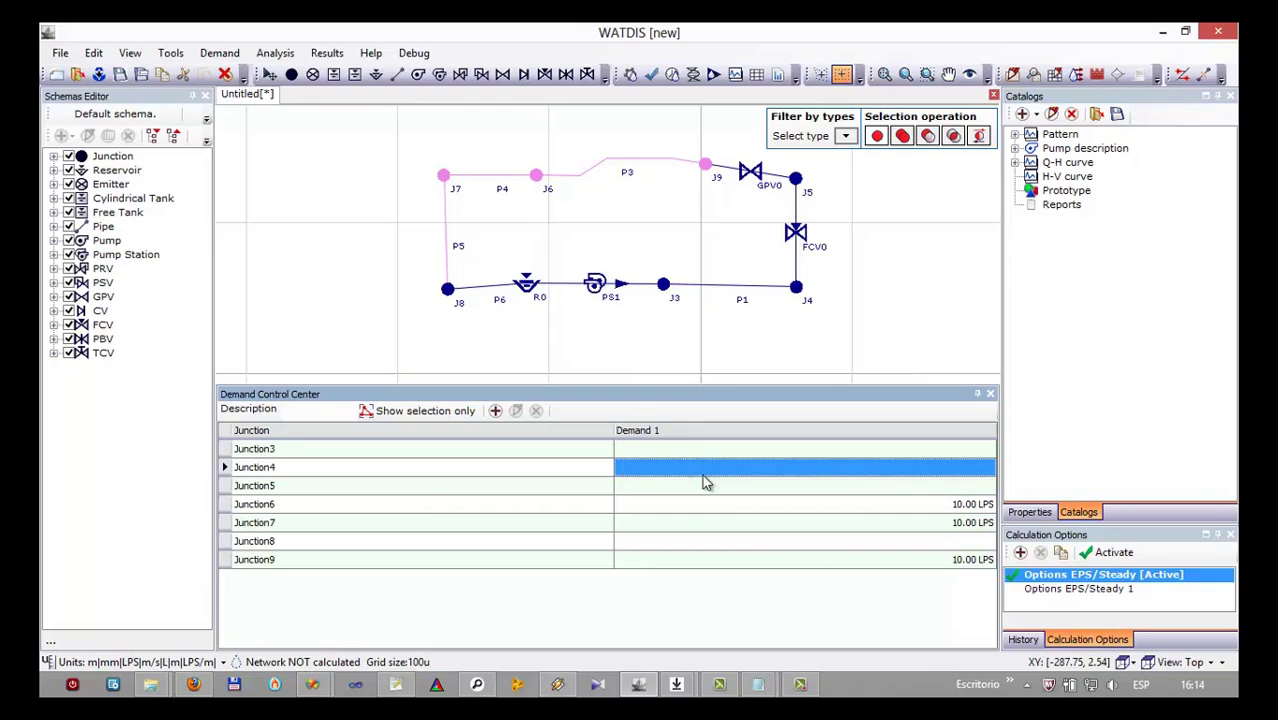
left_click(700, 522, "ctrl")
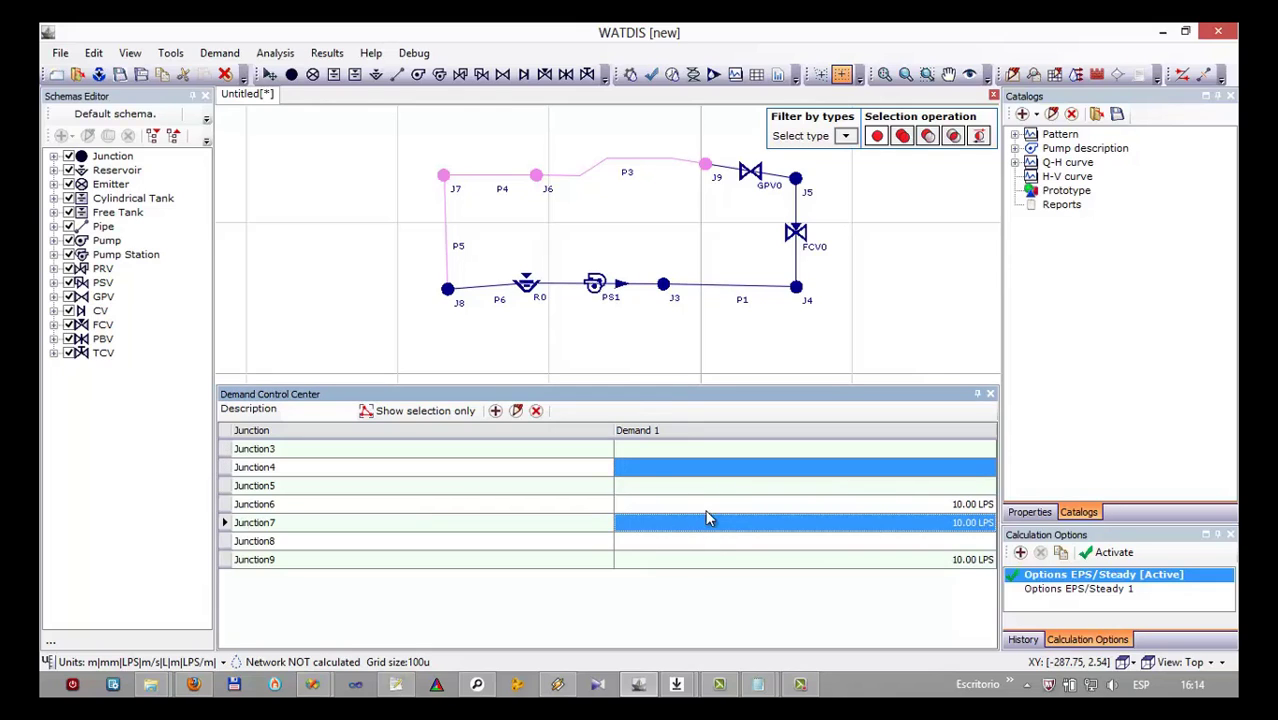
left_click(650, 470)
left_click(491, 351)
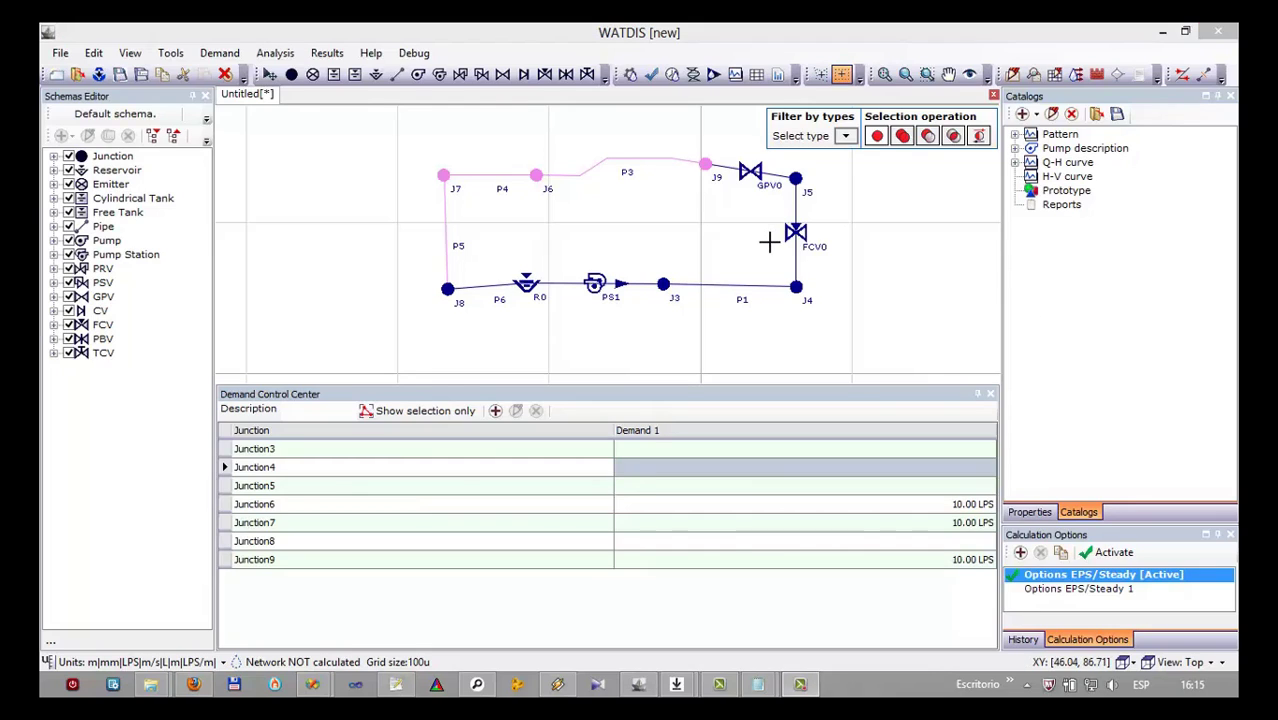
left_click(990, 396)
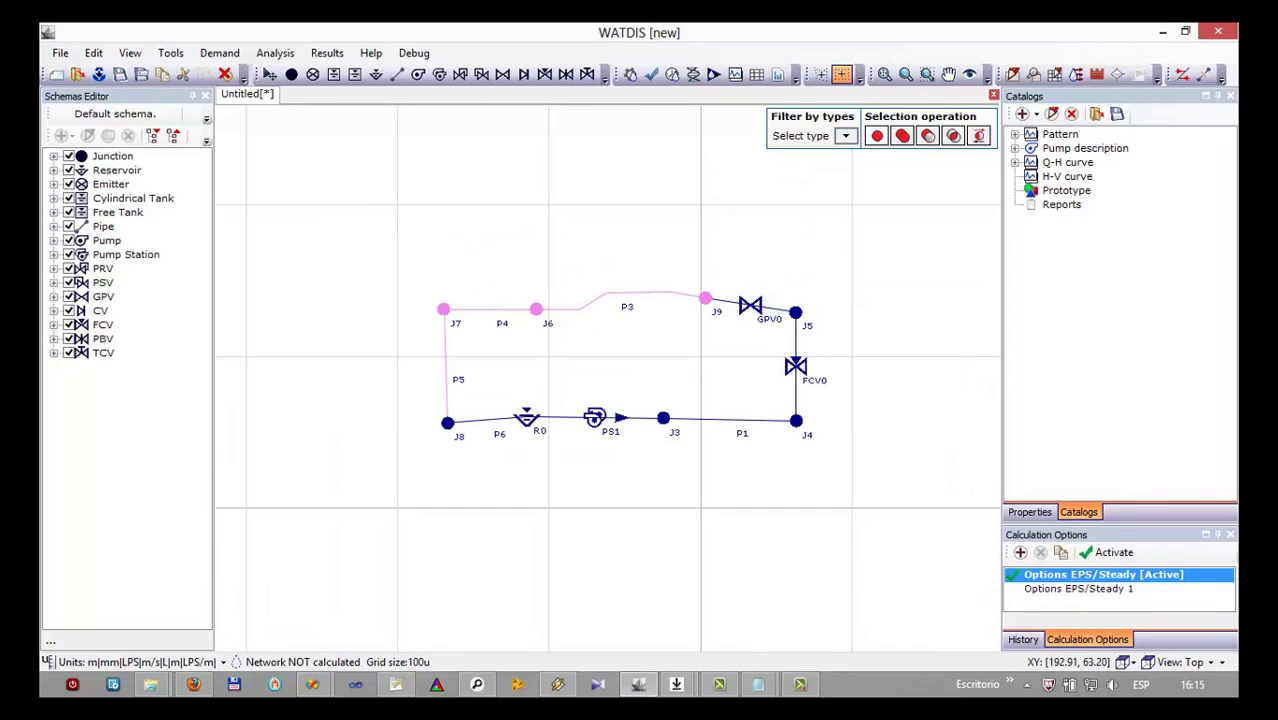
Calculate the network, dismiss the analysis notifications and clear the element selection.
left_click(675, 77)
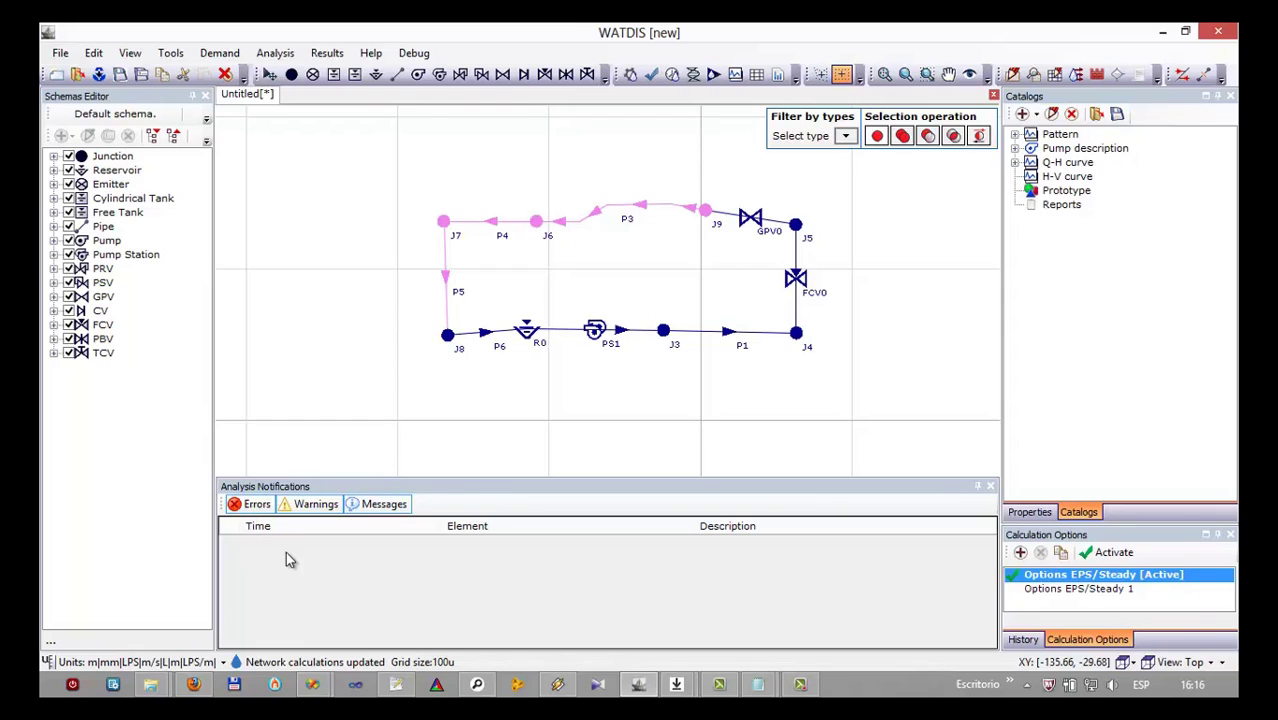
left_click(991, 487)
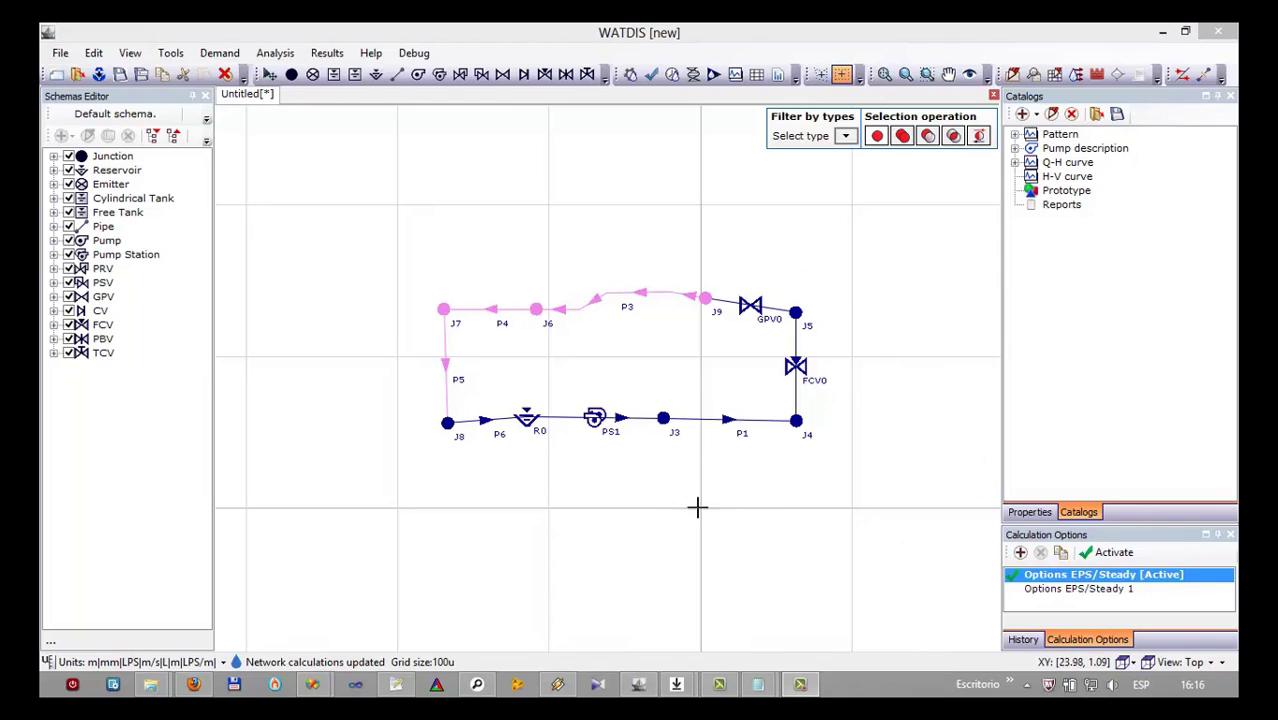
left_click(270, 76)
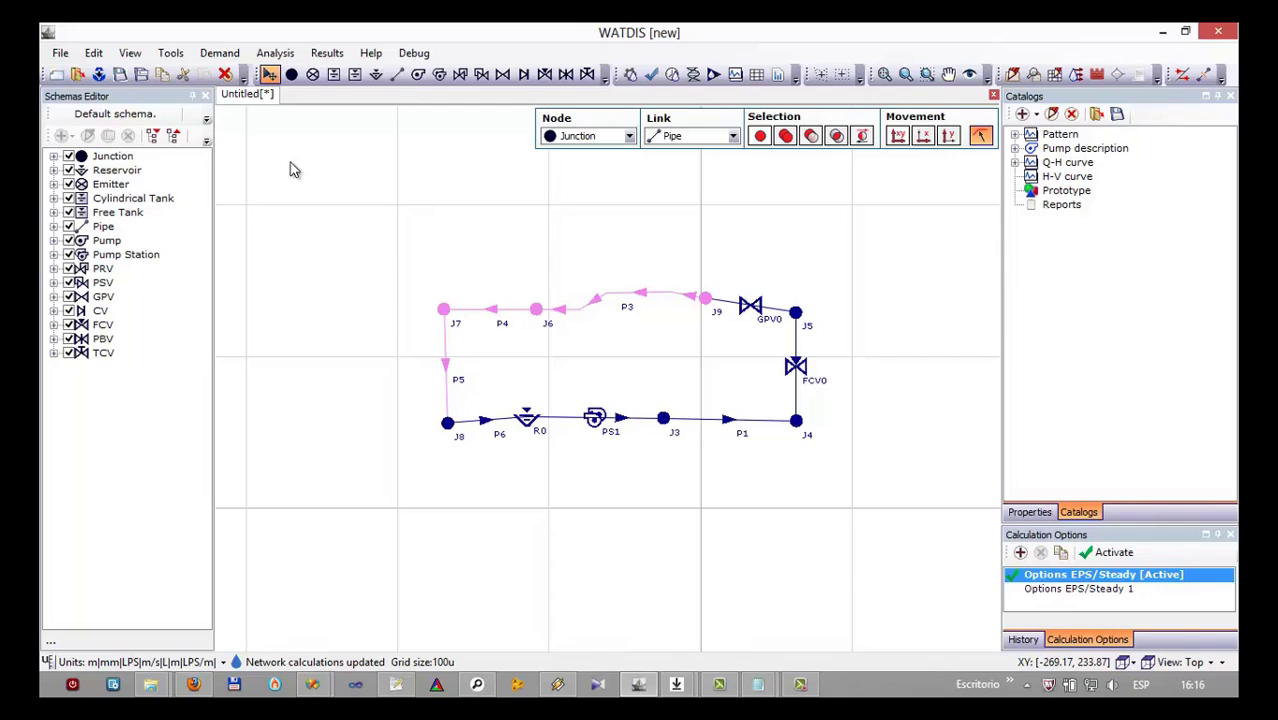
left_click(338, 207)
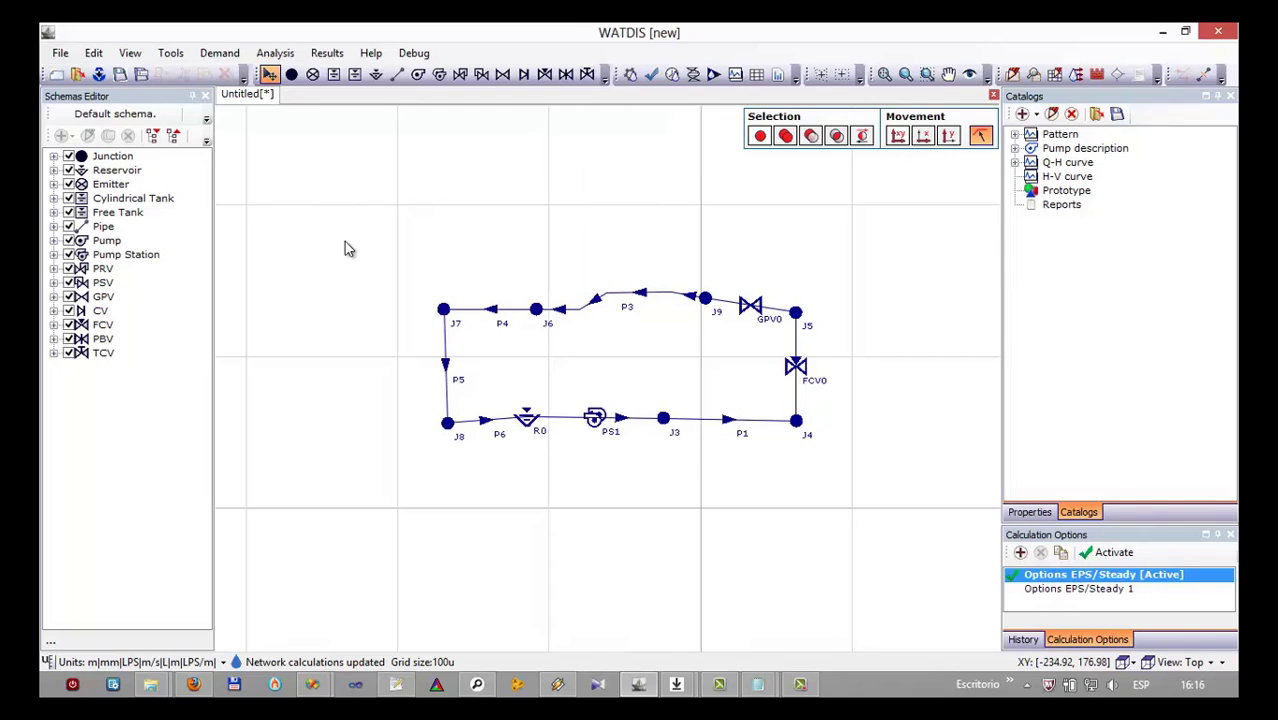
Add a graphic output to the Junction schema that colours the junctions by pressure.
left_click(97, 159)
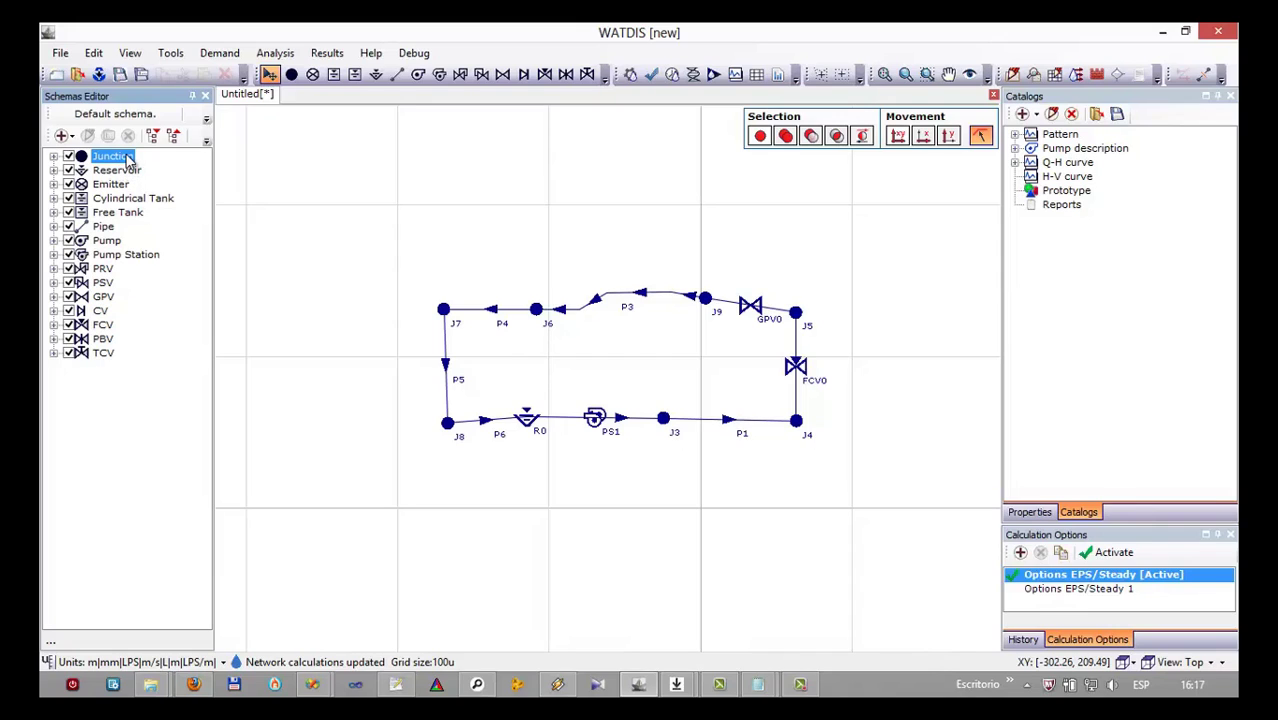
left_click(391, 234)
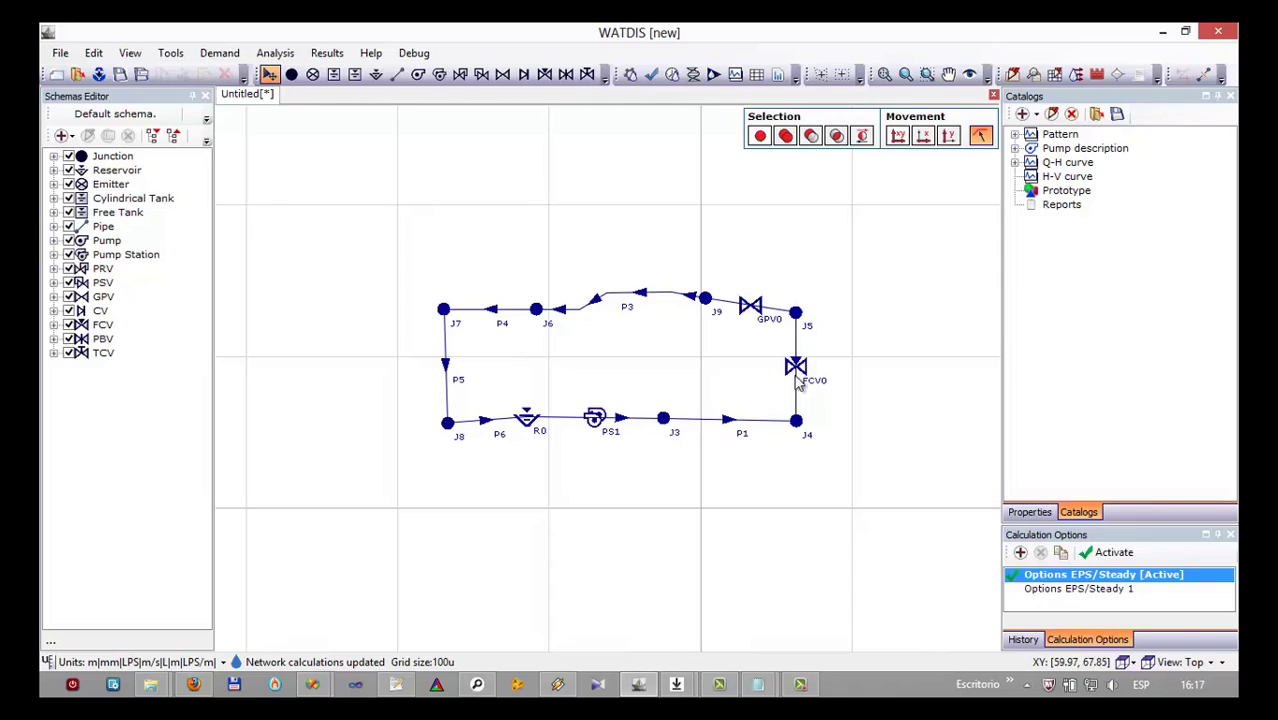
left_click(117, 160)
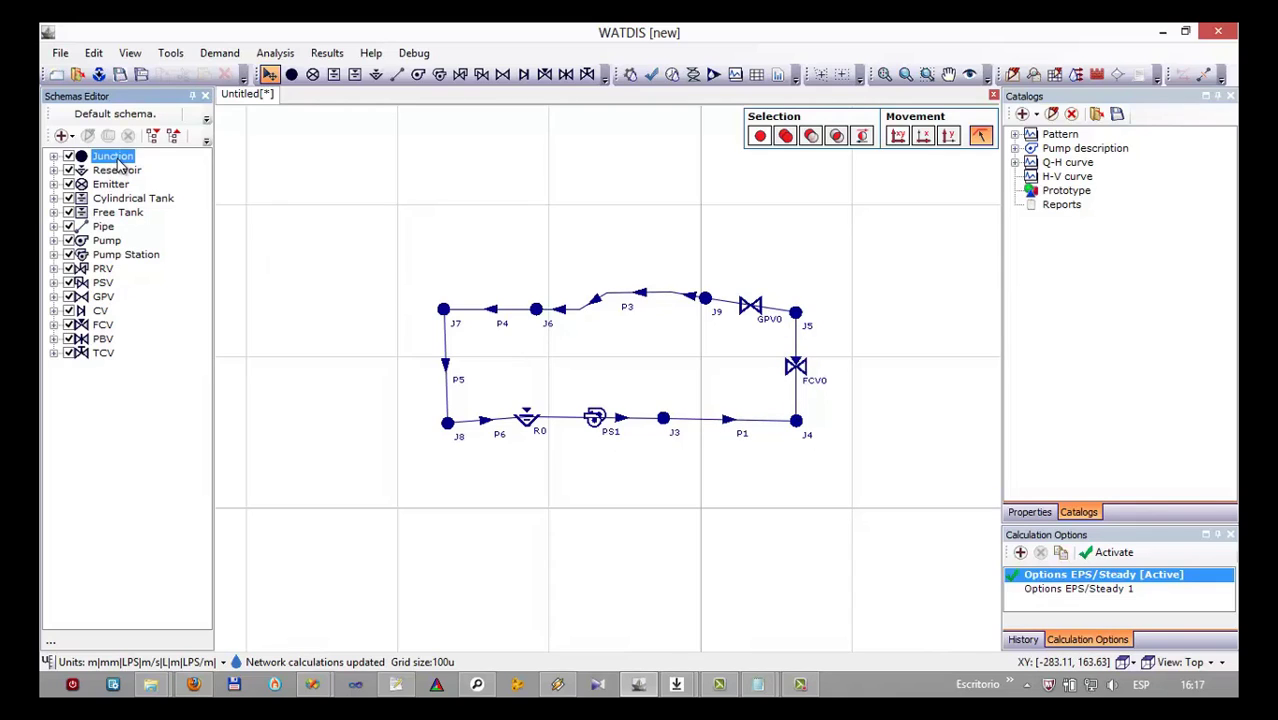
right_click(110, 162)
mouse_move(143, 172)
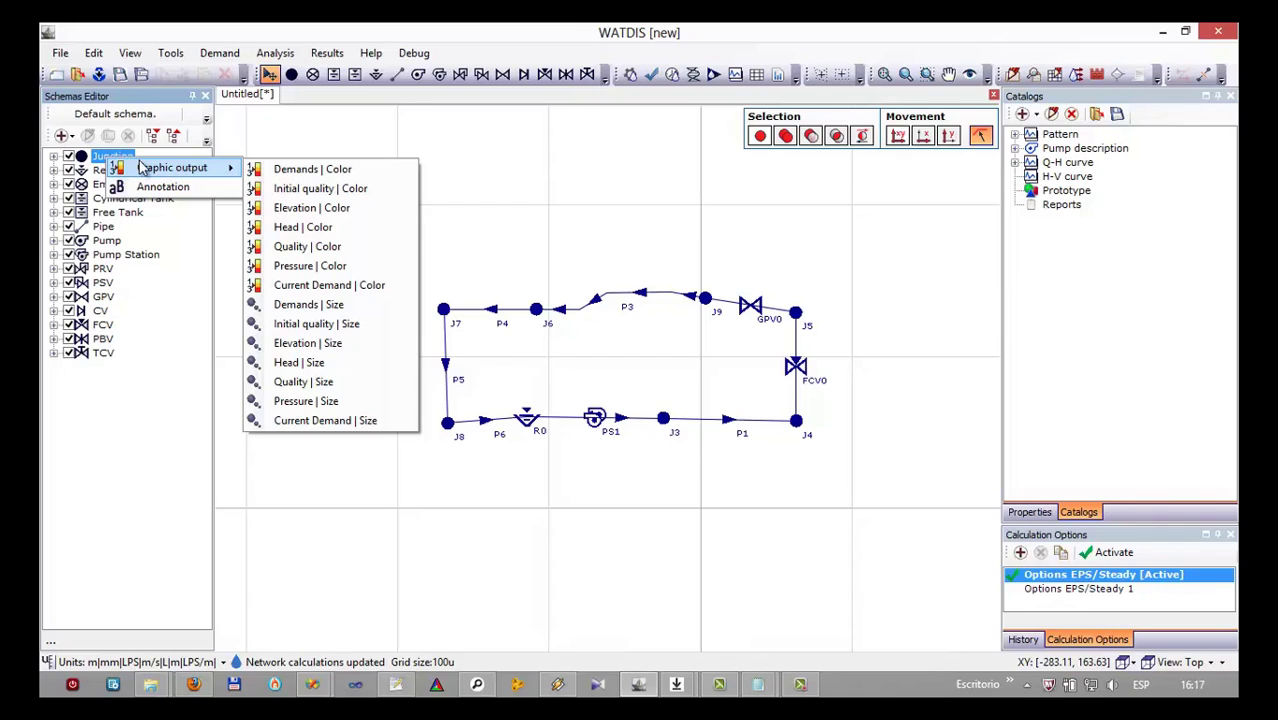
left_click(321, 267)
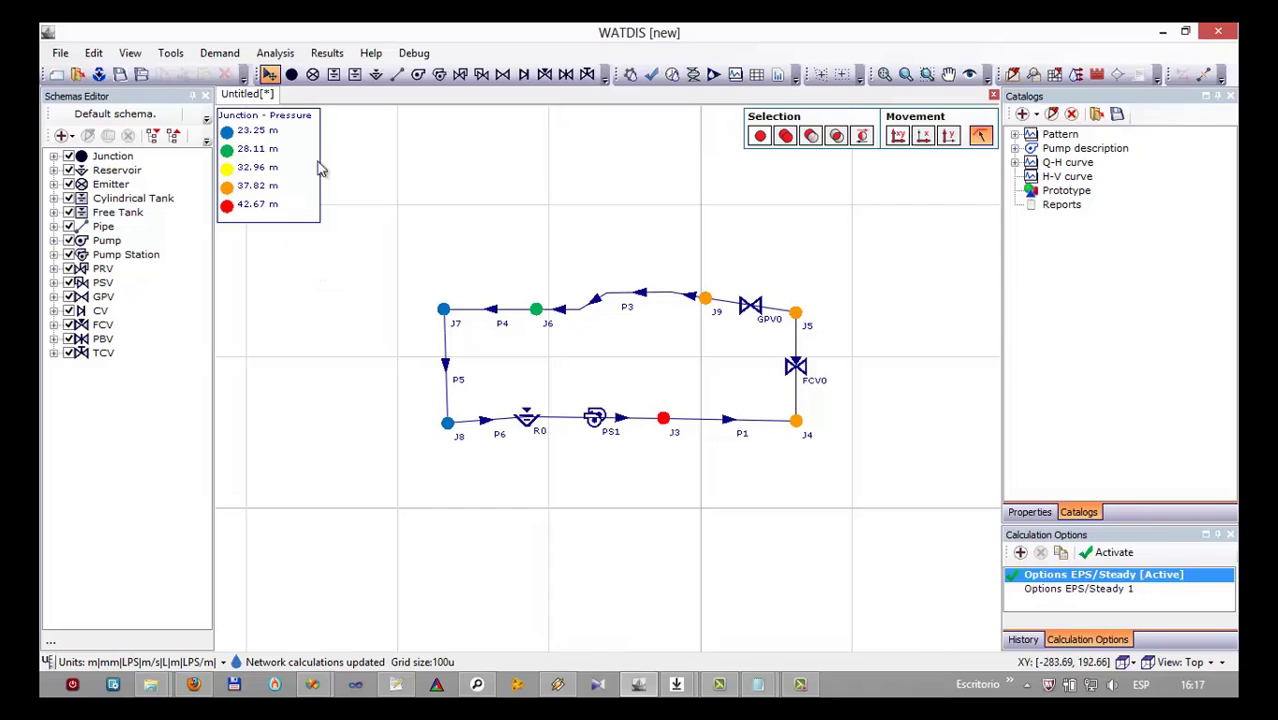
Play the animation of the simulation results over time, with its controls moved clear of the pressure legend.
left_click(713, 75)
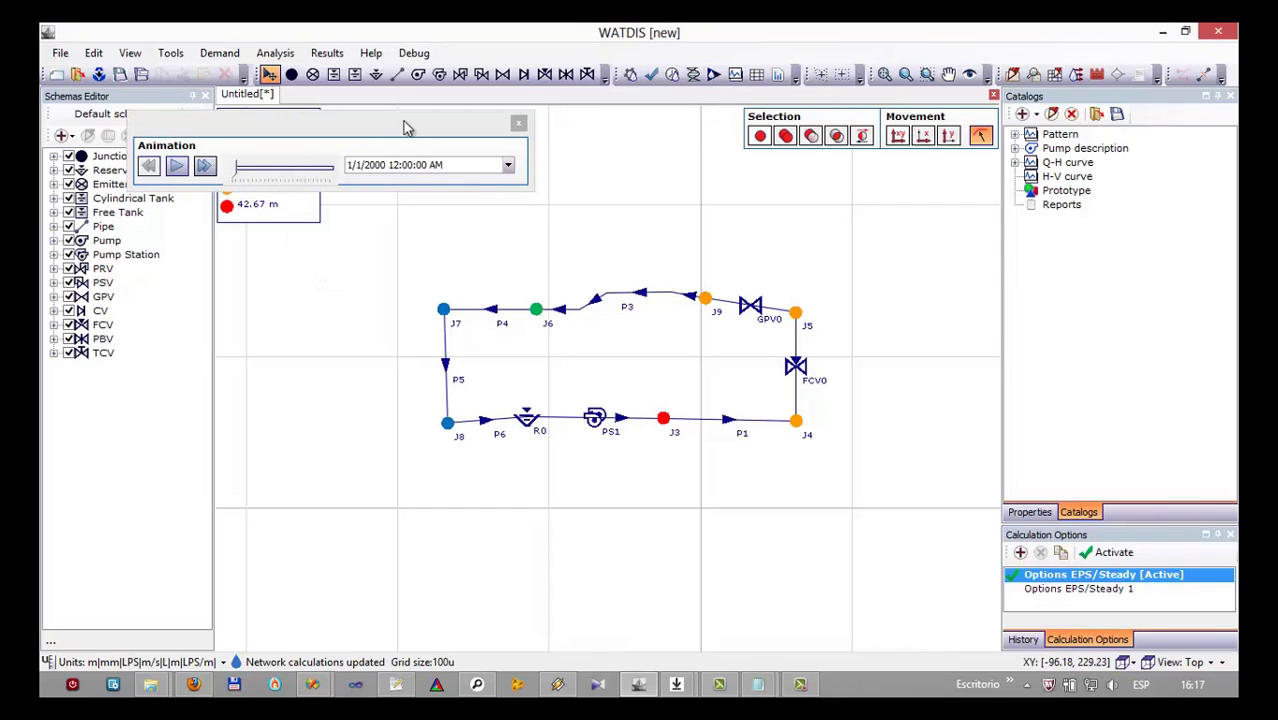
left_click_drag(405, 127, 610, 125)
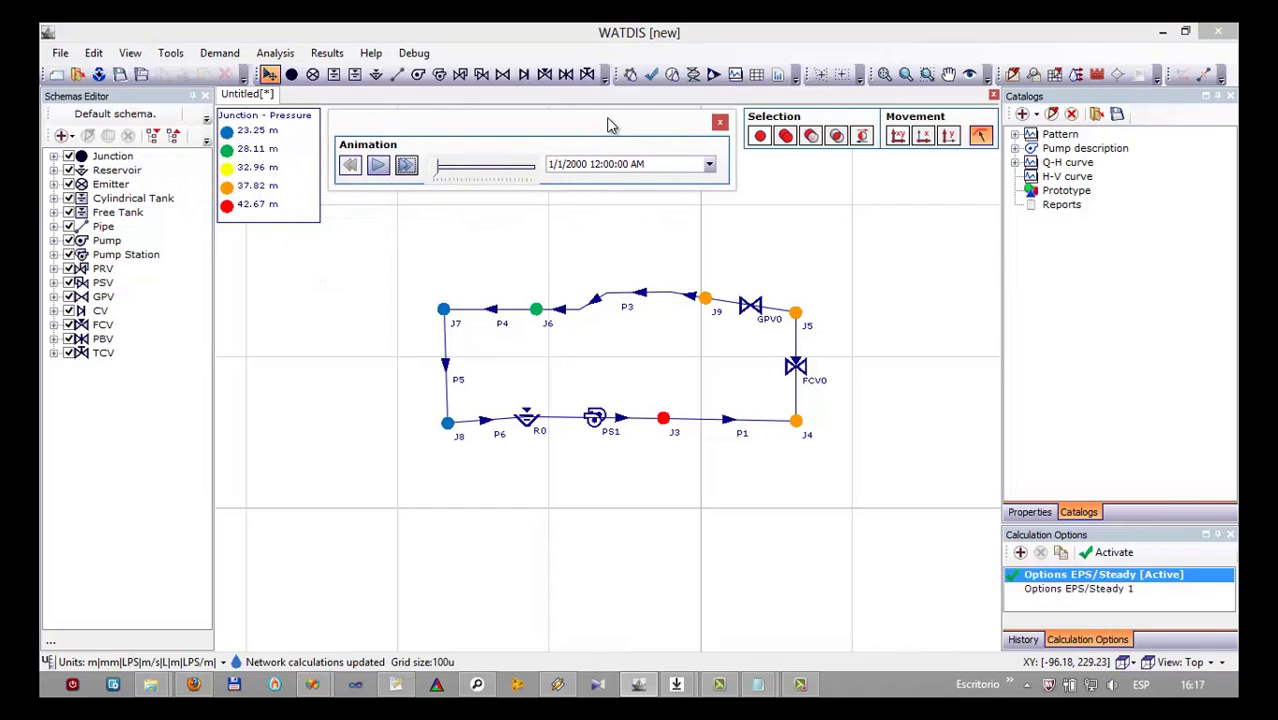
left_click(380, 165)
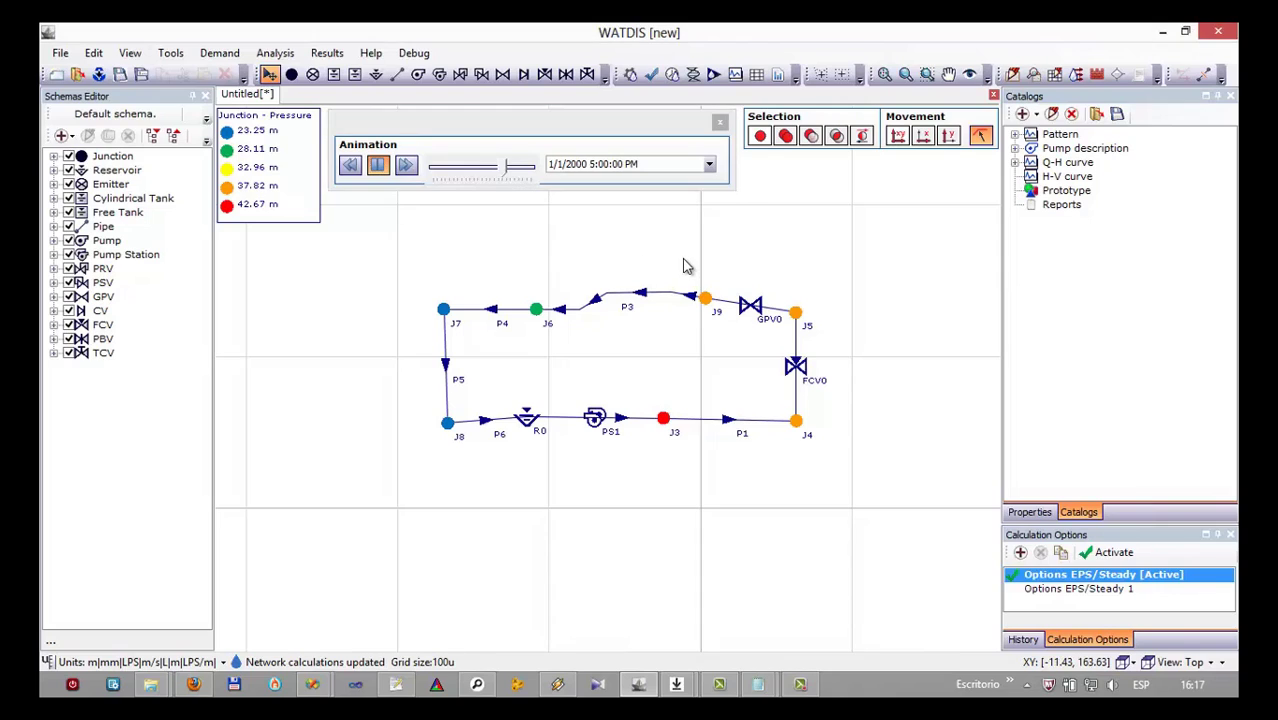
Add an always-visible annotation to the Junction schema with the format {PressureTime} and no text prefix, and play the results animation again.
left_click(378, 165)
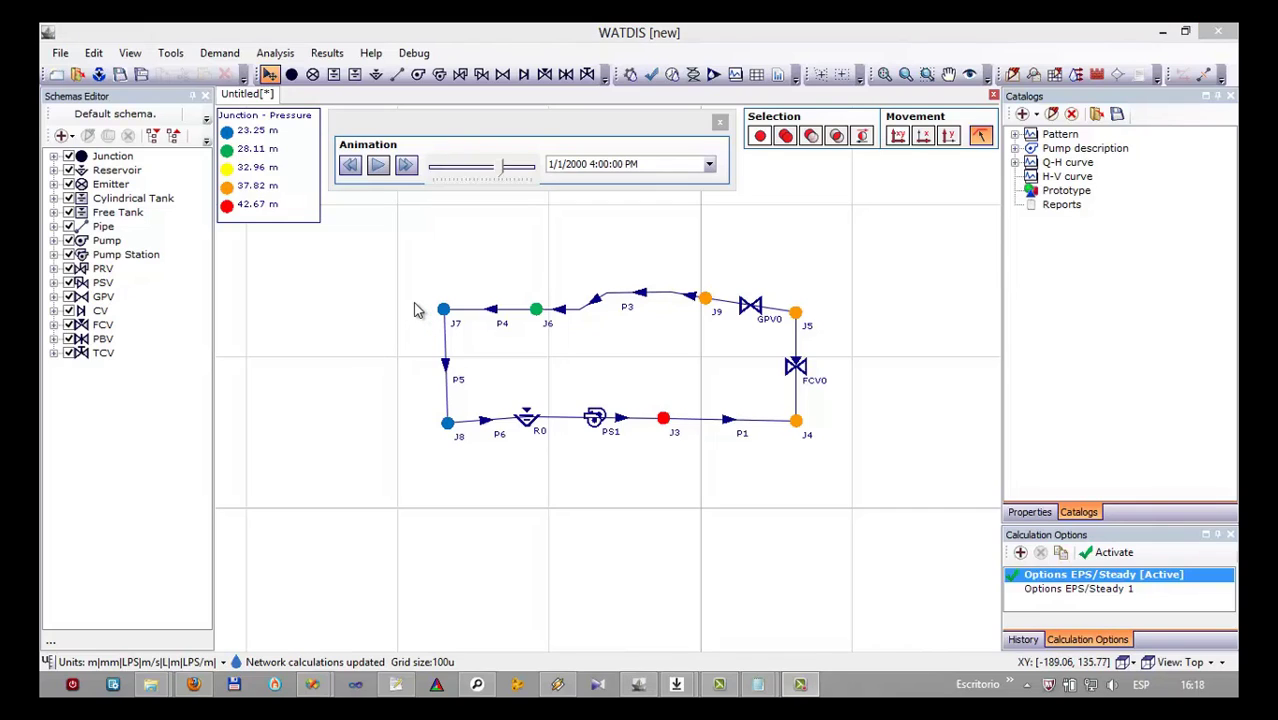
left_click(104, 158)
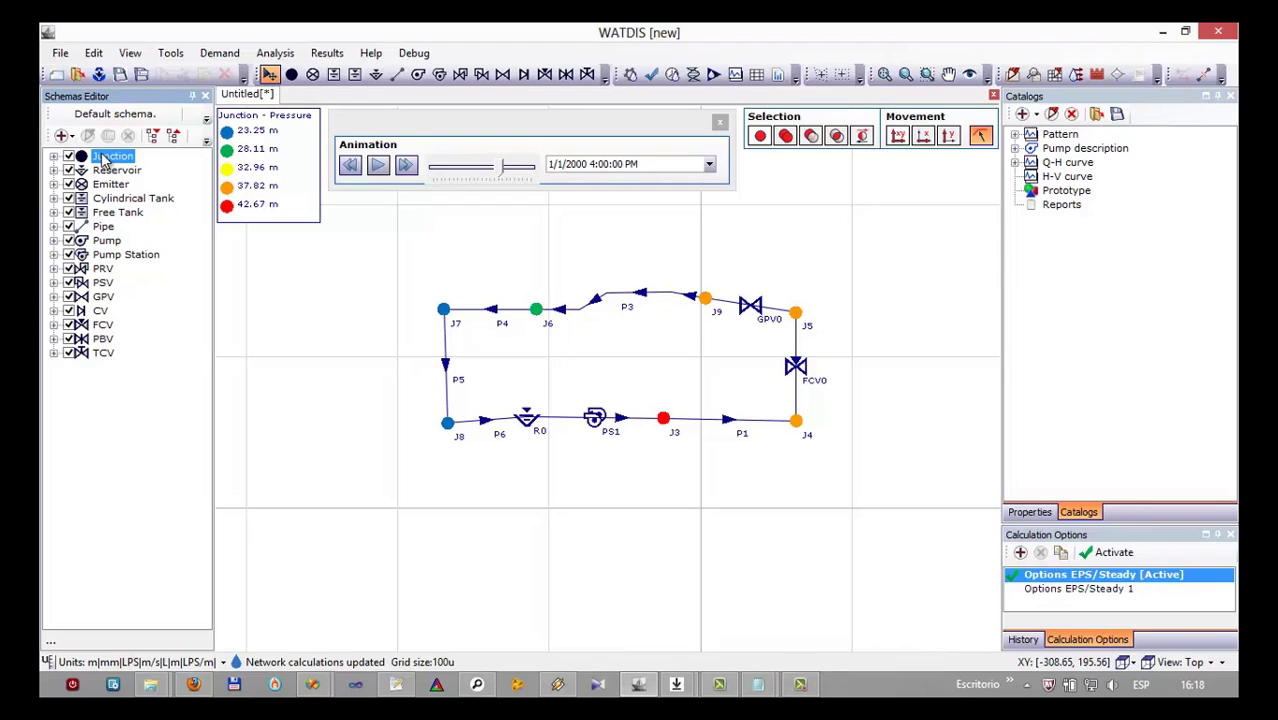
right_click(104, 160)
left_click(150, 184)
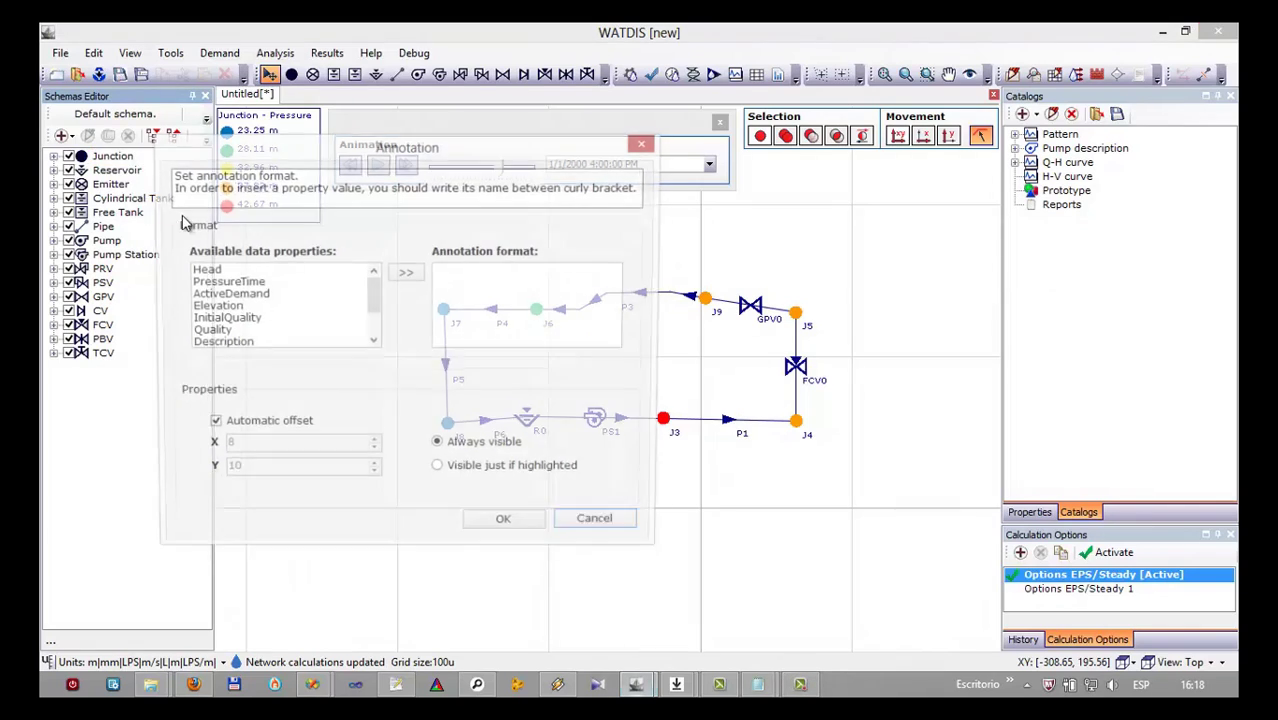
left_click(238, 284)
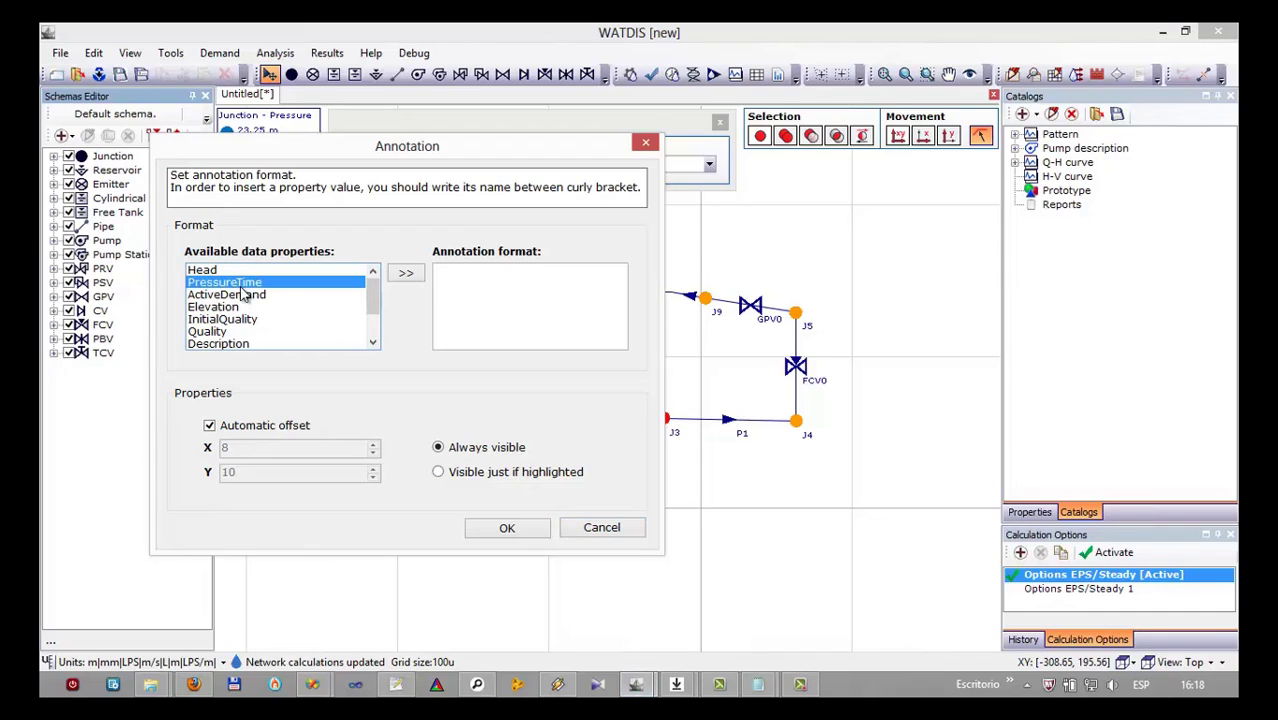
left_click(405, 274)
left_click_drag(494, 276, 404, 285)
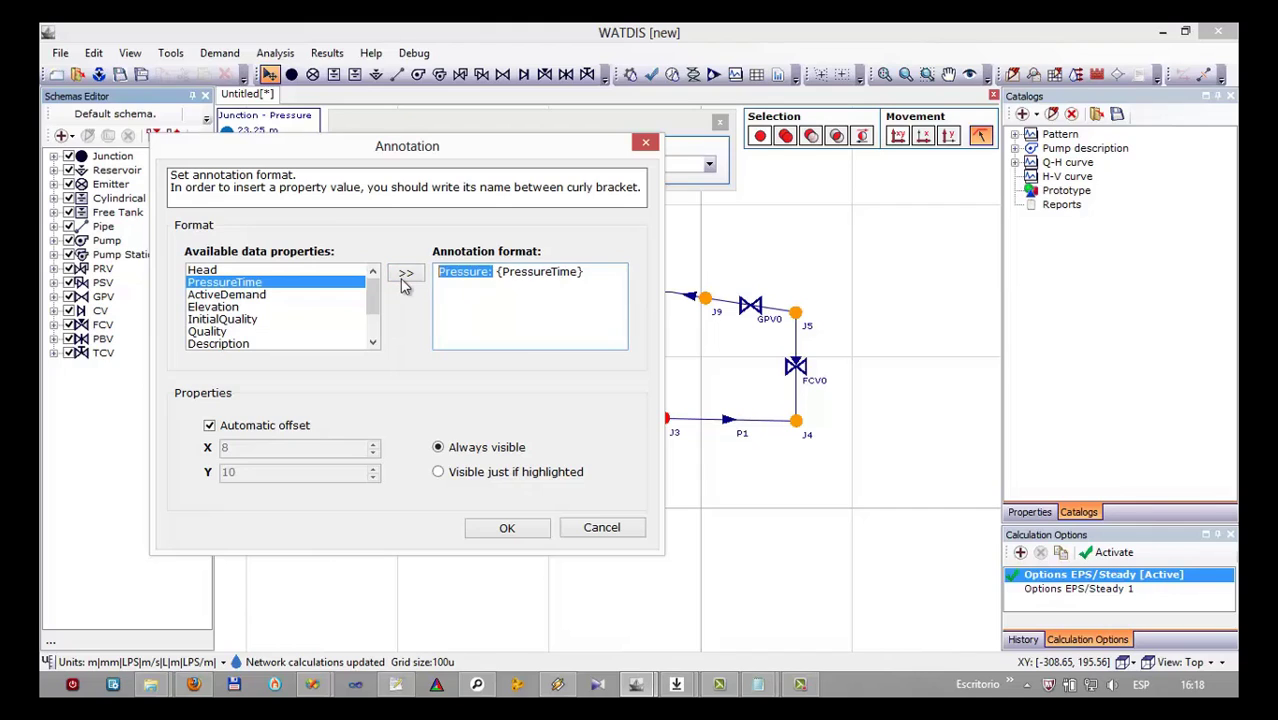
key("Delete")
key("Delete")
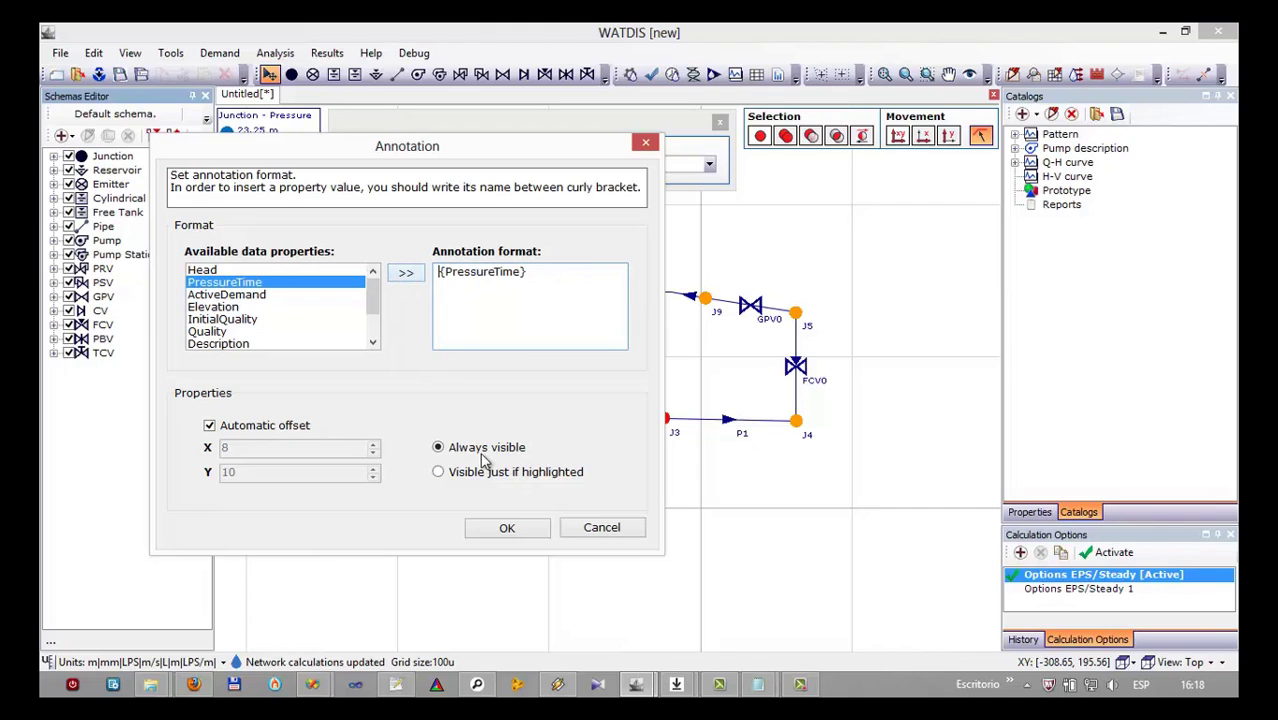
left_click(507, 528)
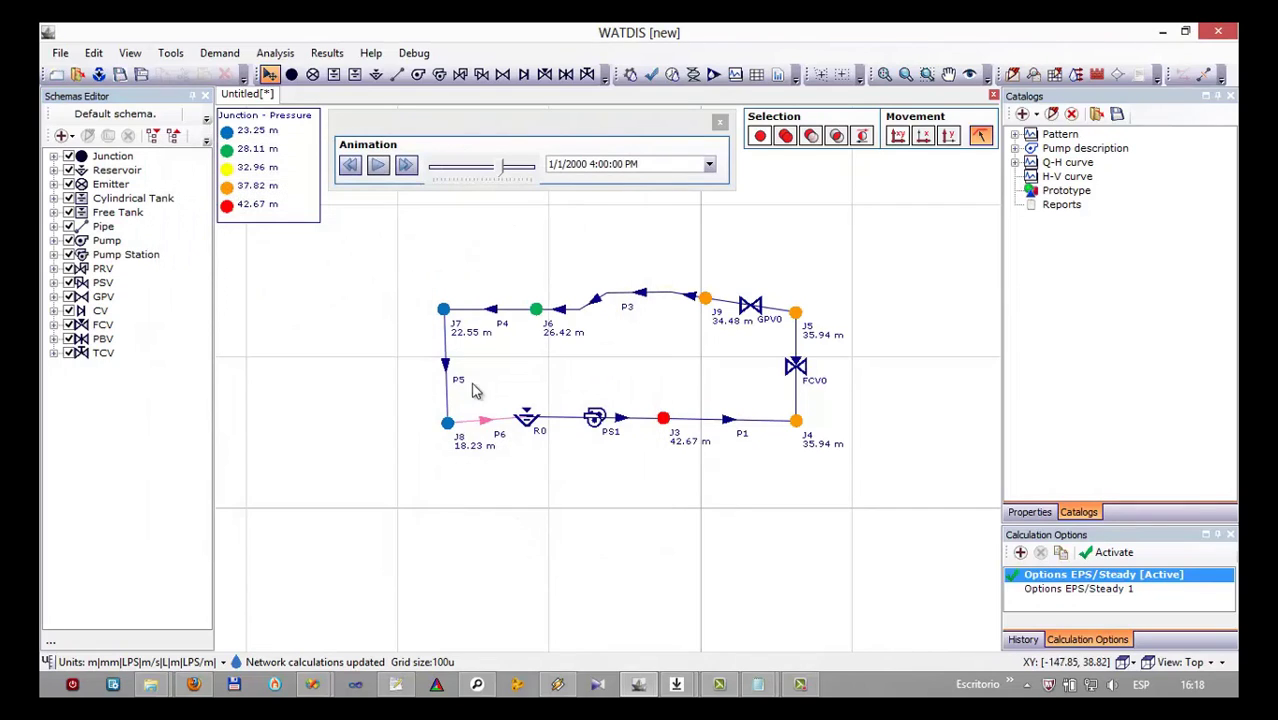
left_click(378, 165)
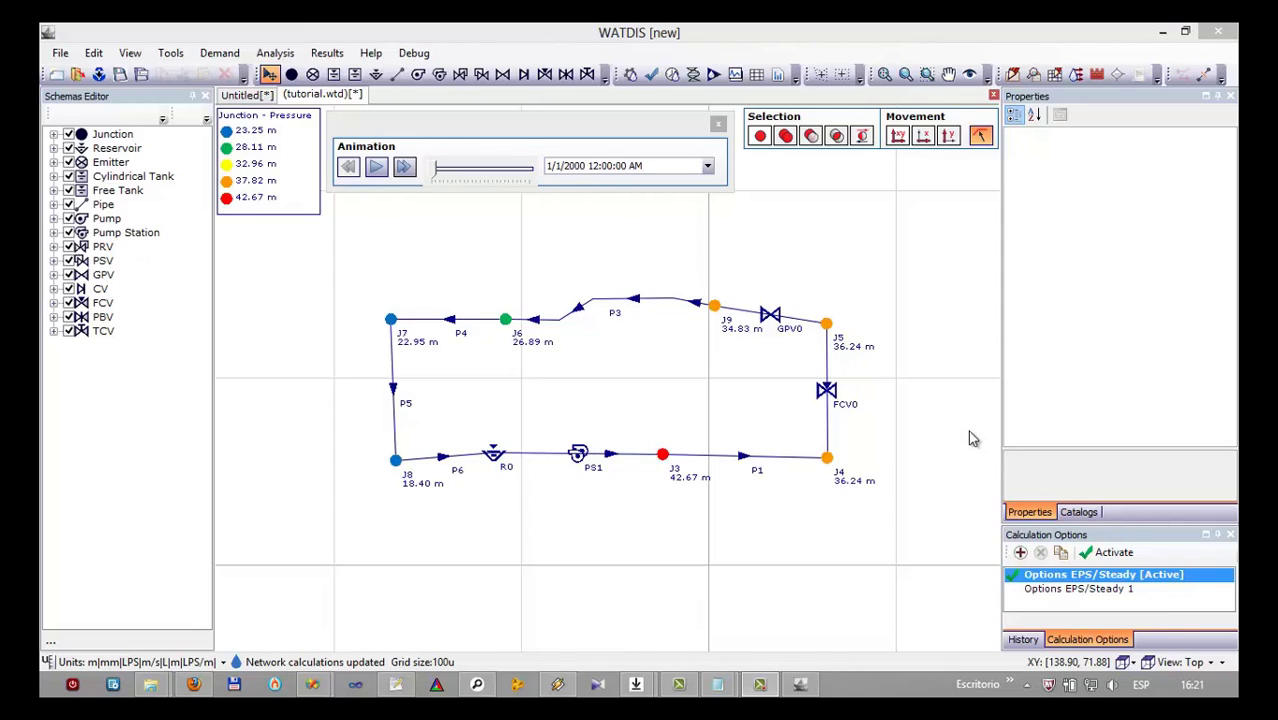
Open the time results table, enlarge it, and review the hourly results of junctions J4 and J6.
left_click(757, 80)
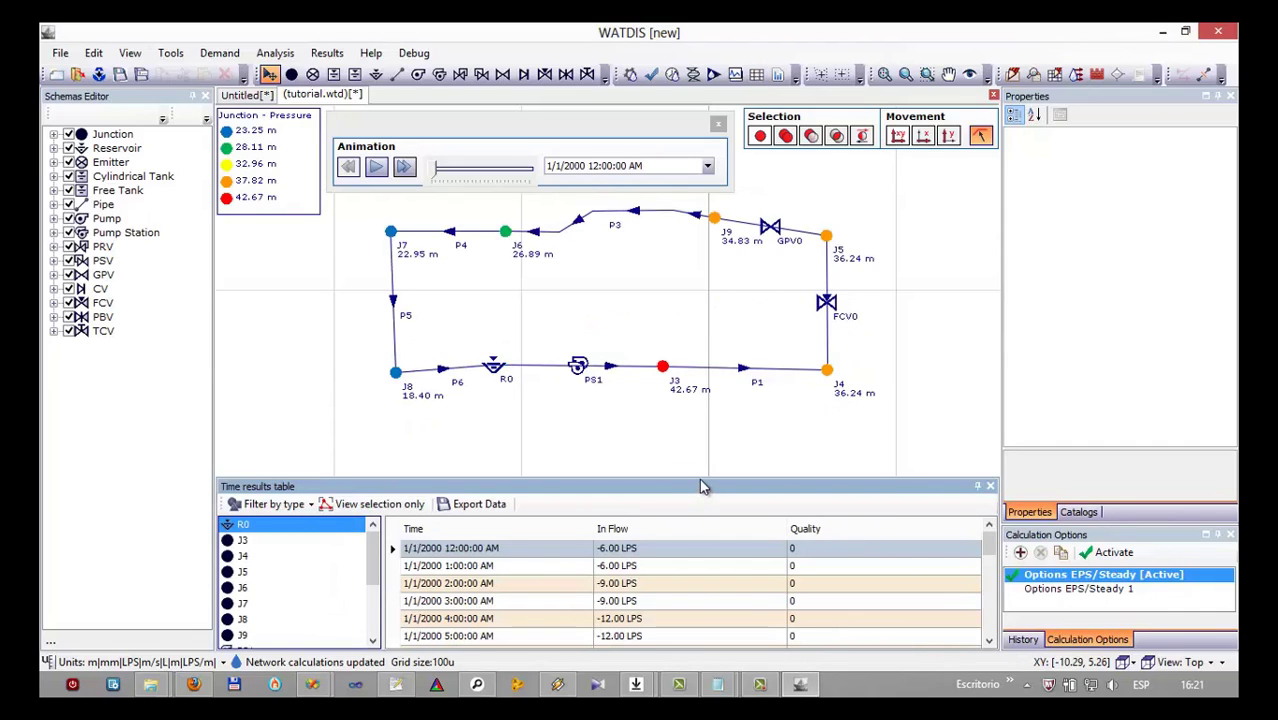
left_click_drag(699, 485, 712, 428)
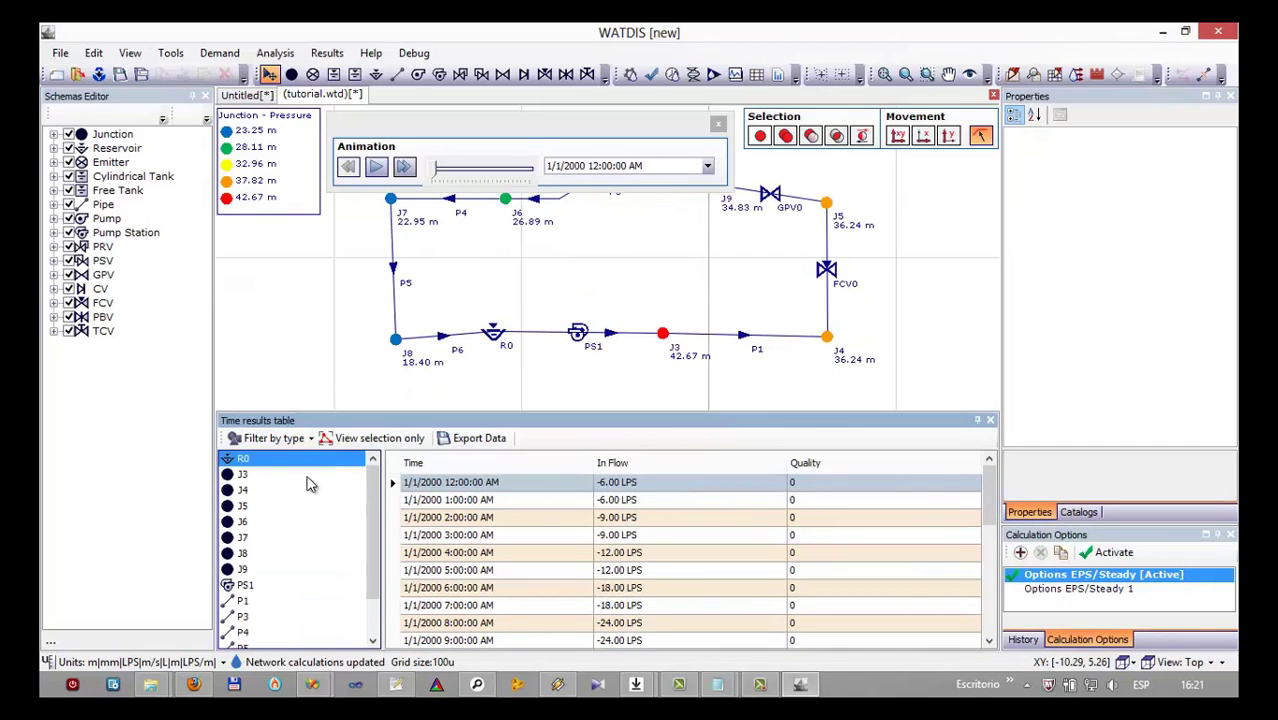
left_click(257, 490)
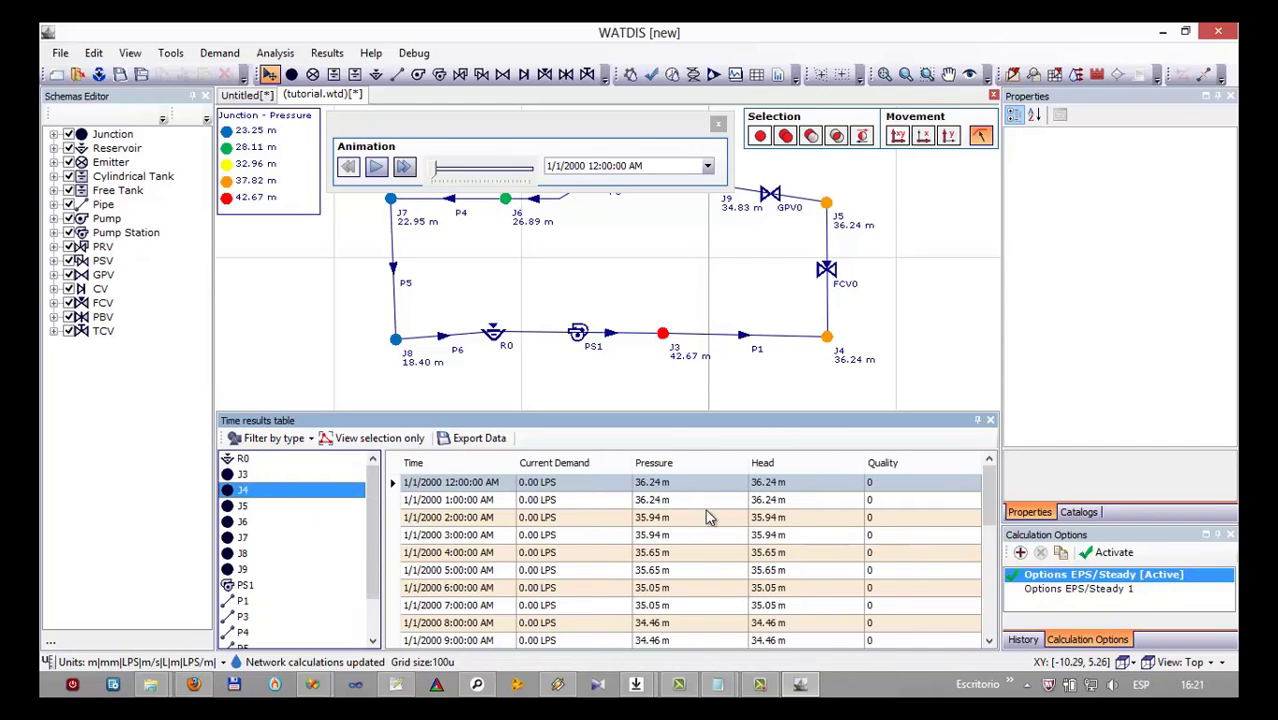
mouse_move(988, 492)
left_mouse_down()
mouse_move(981, 563)
mouse_move(976, 495)
left_mouse_up()
left_click(266, 521)
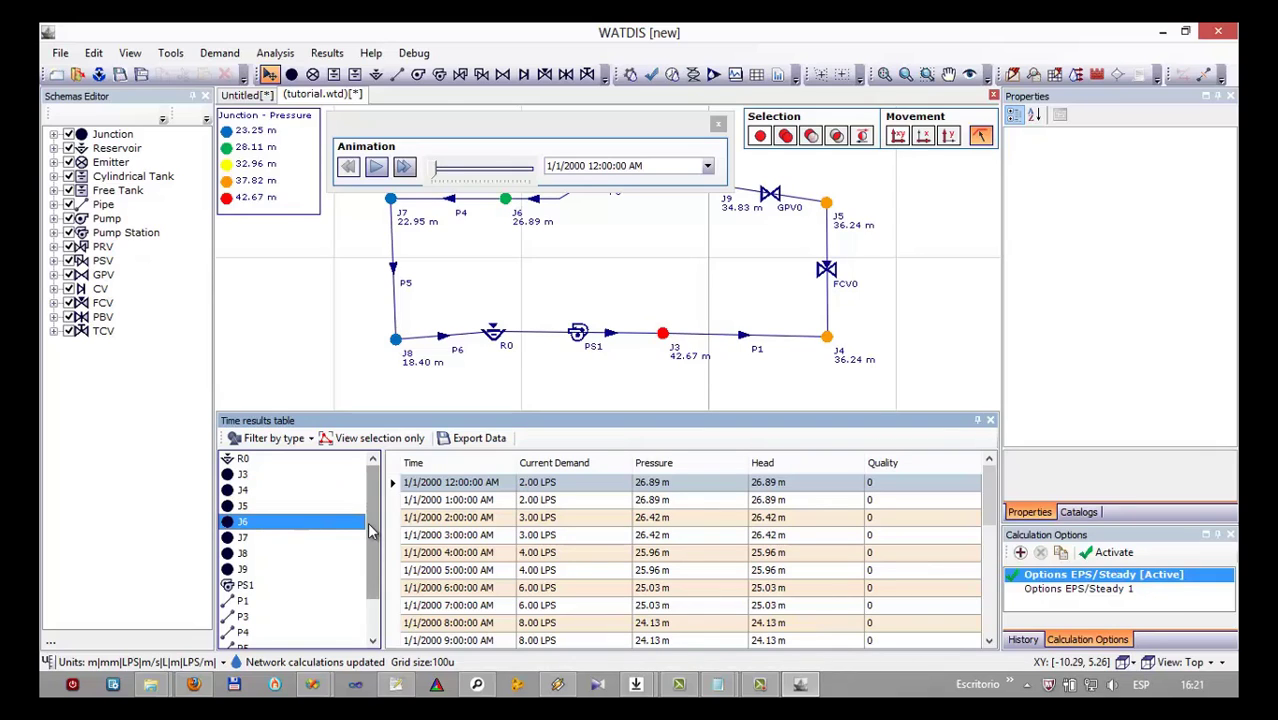
Check the file formats available for exporting the results without saving a file, and close the time results table.
left_click(474, 442)
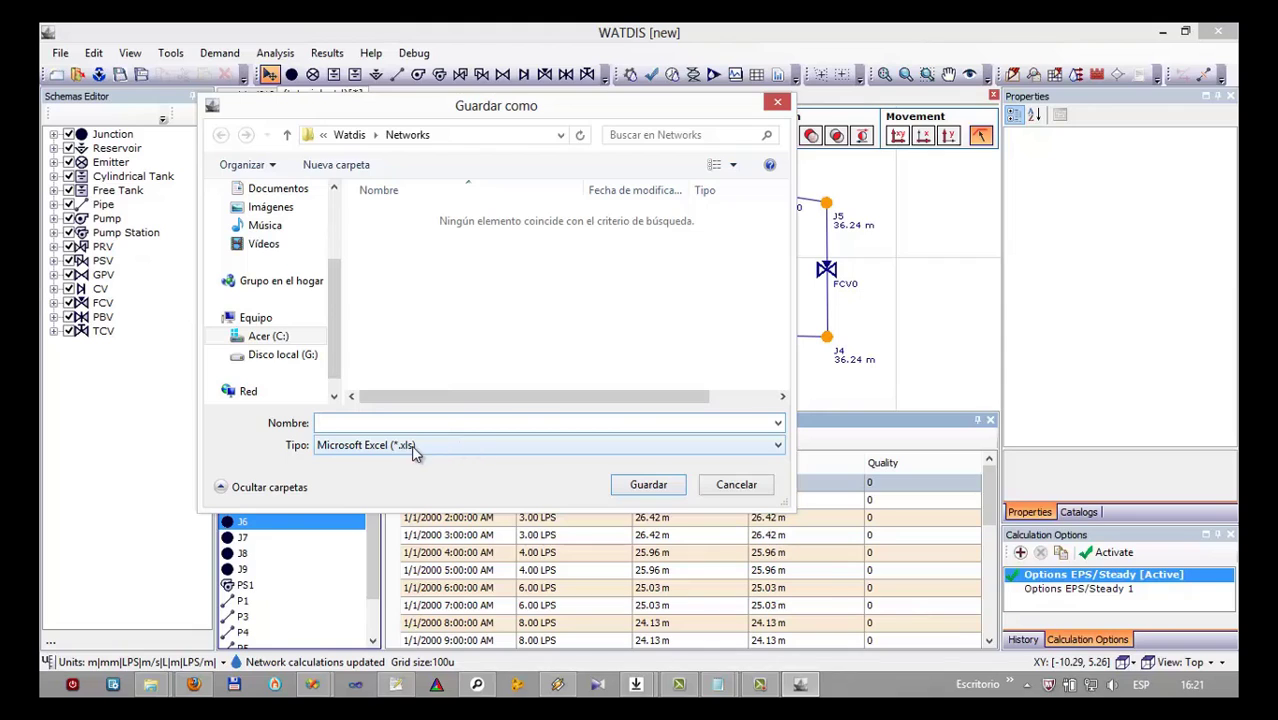
left_click(418, 447)
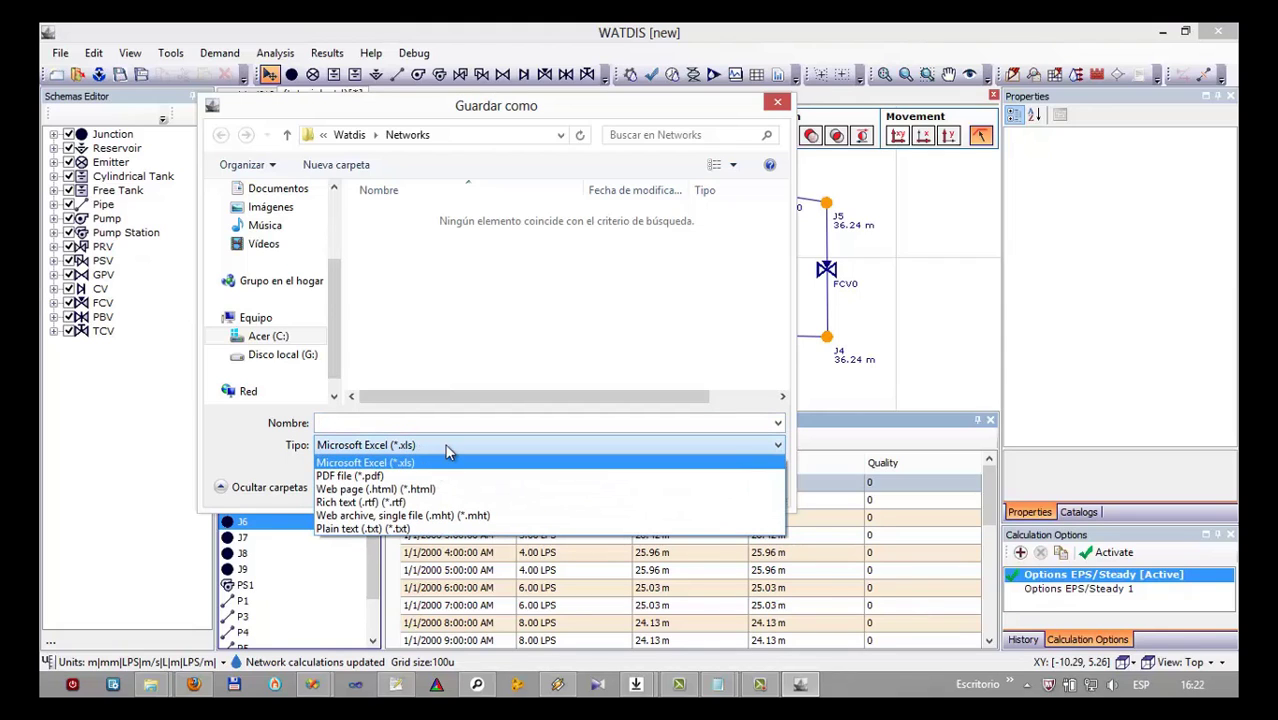
left_click(532, 462)
left_click(736, 488)
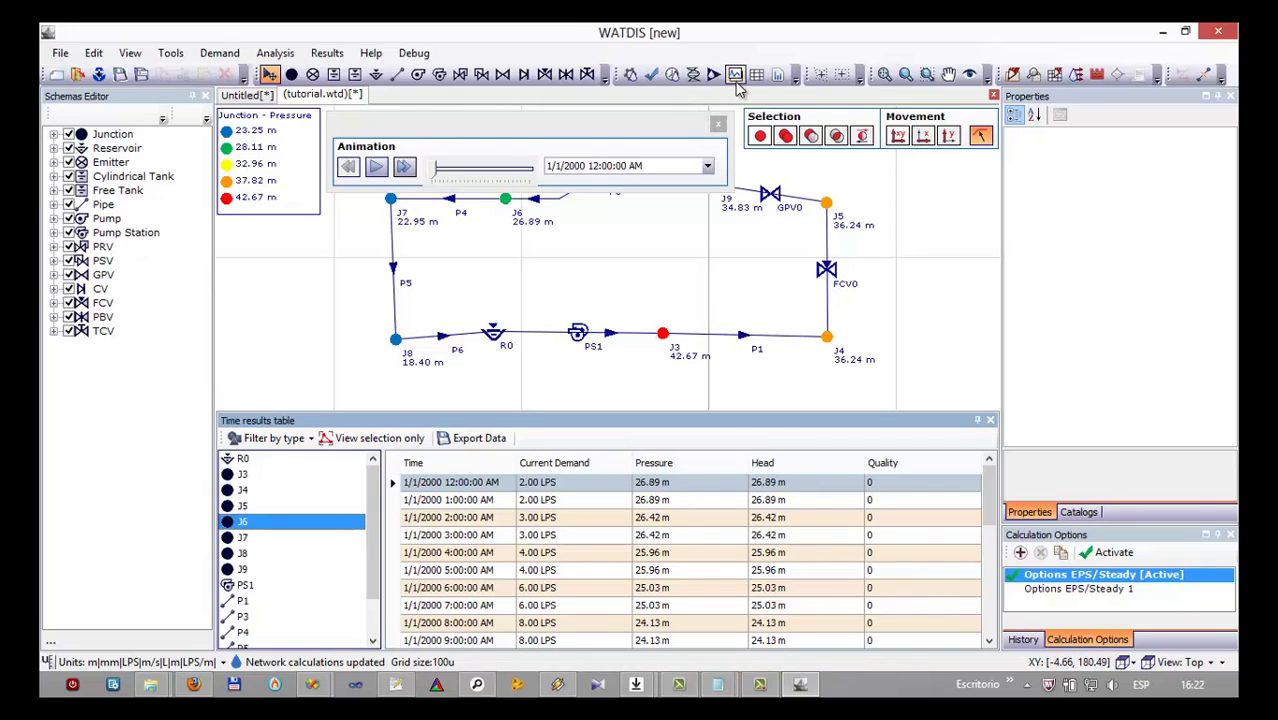
left_click(990, 419)
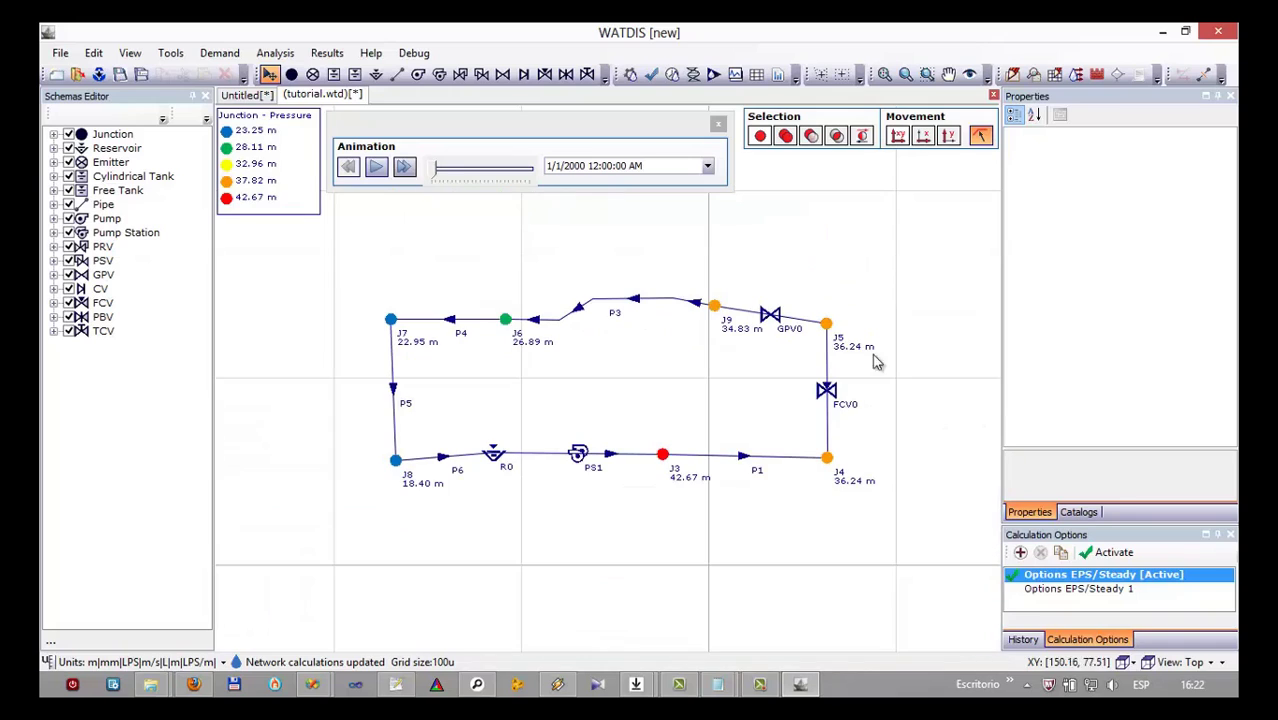
Open the time charts, enlarge them, and plot the pressure over time for junction J4 only.
left_click(735, 74)
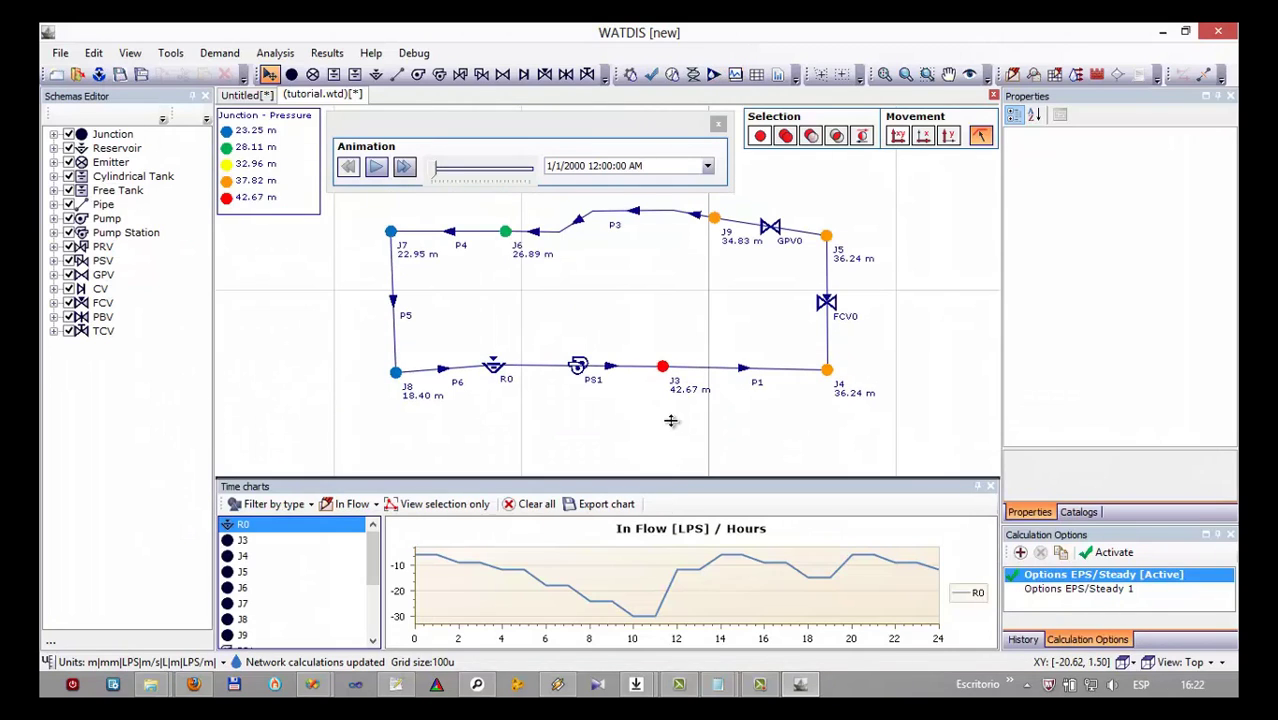
left_click_drag(672, 480, 672, 410)
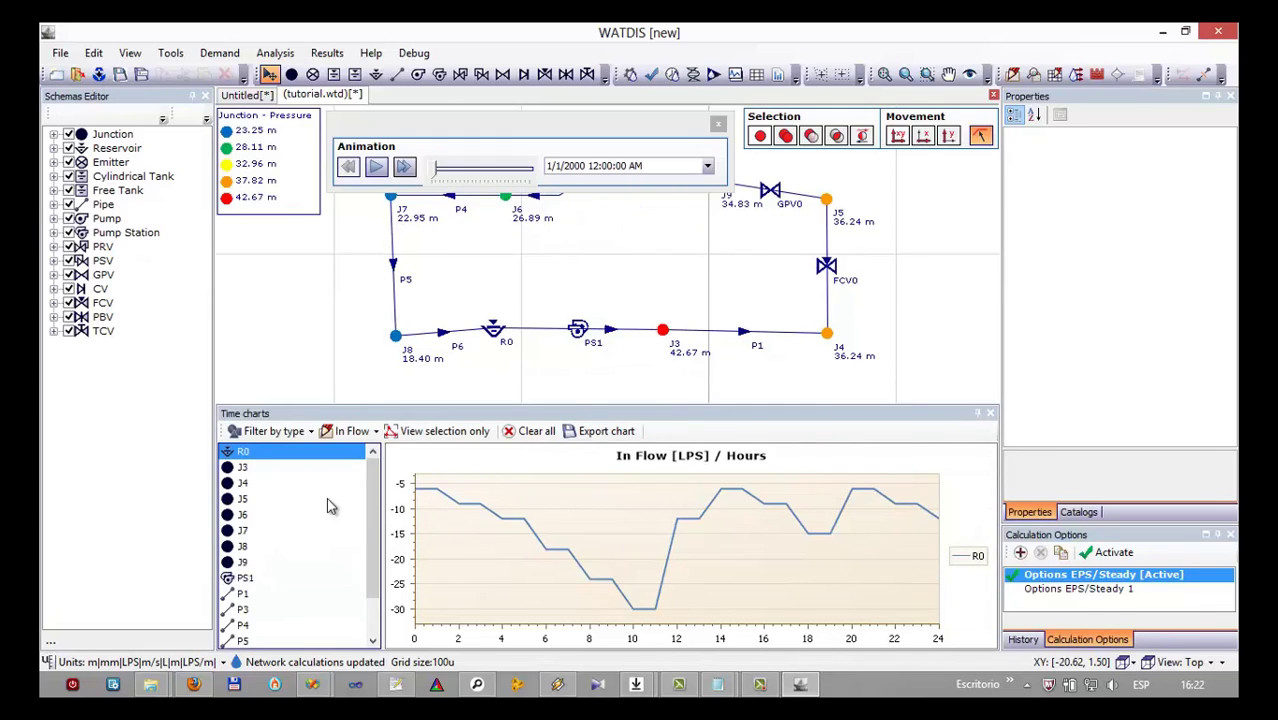
left_click(266, 485, "ctrl")
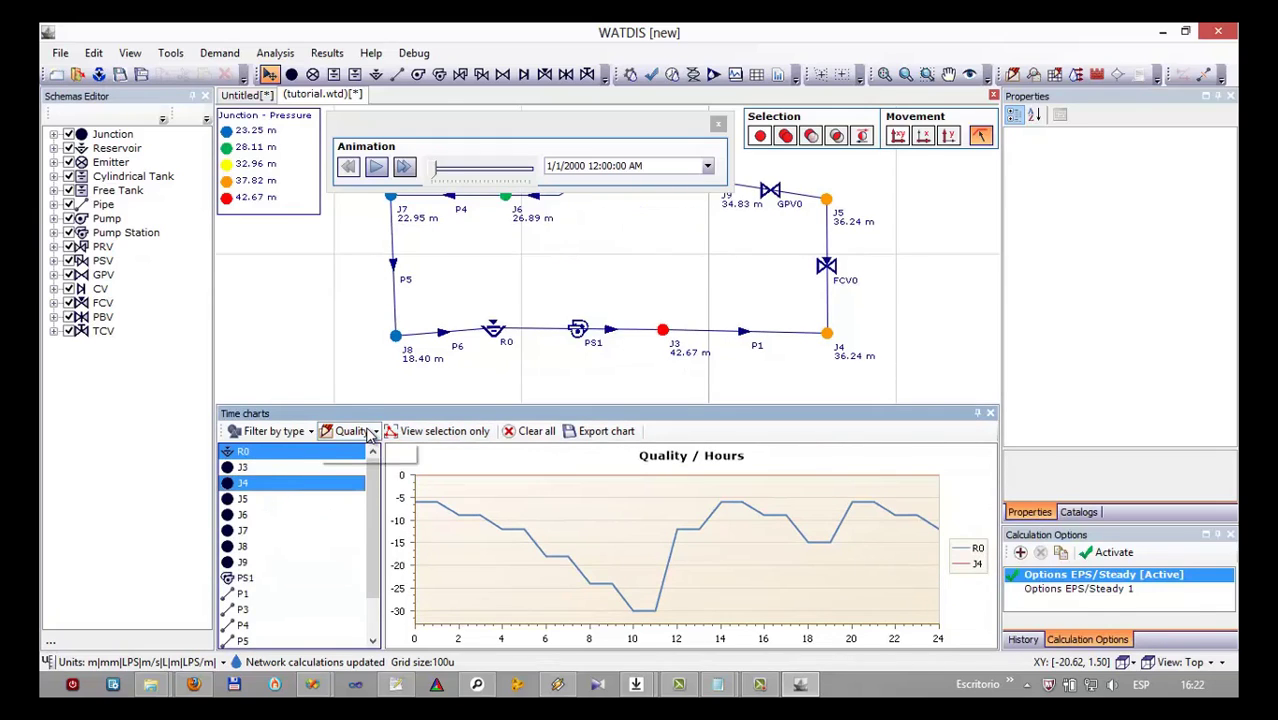
left_click(372, 432)
left_click(258, 453, "ctrl")
left_click(372, 432)
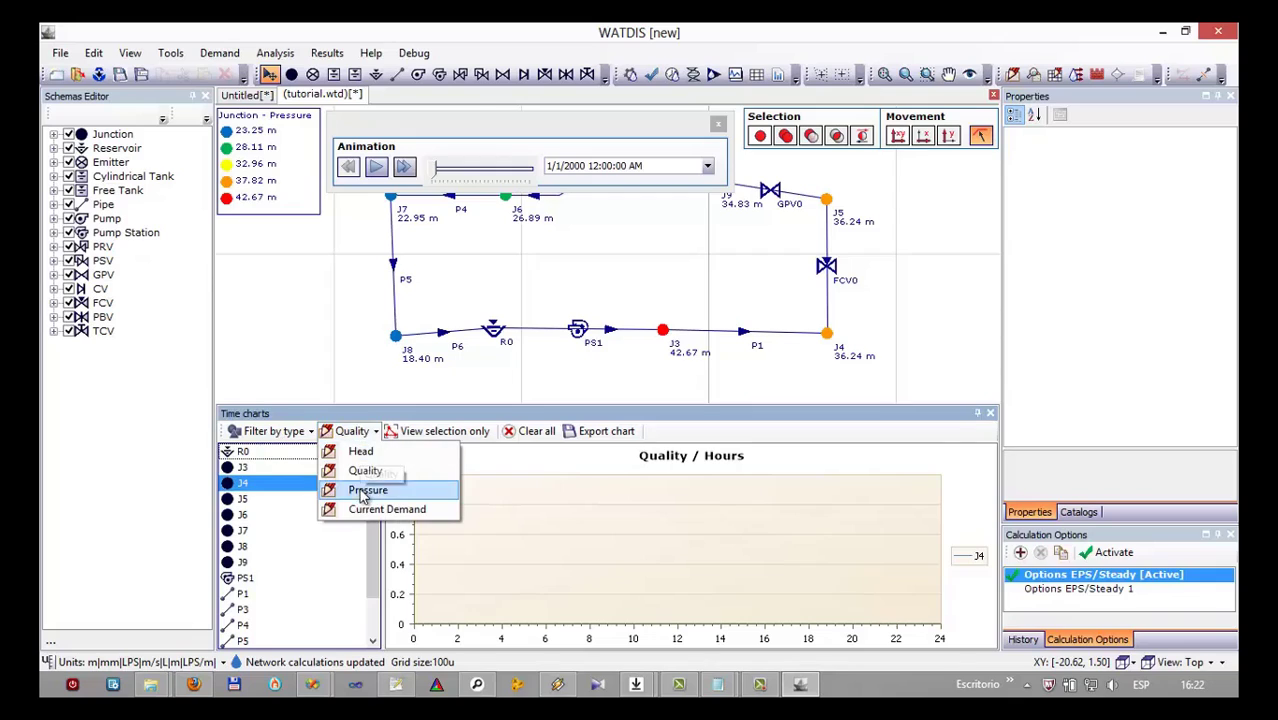
left_click(368, 491)
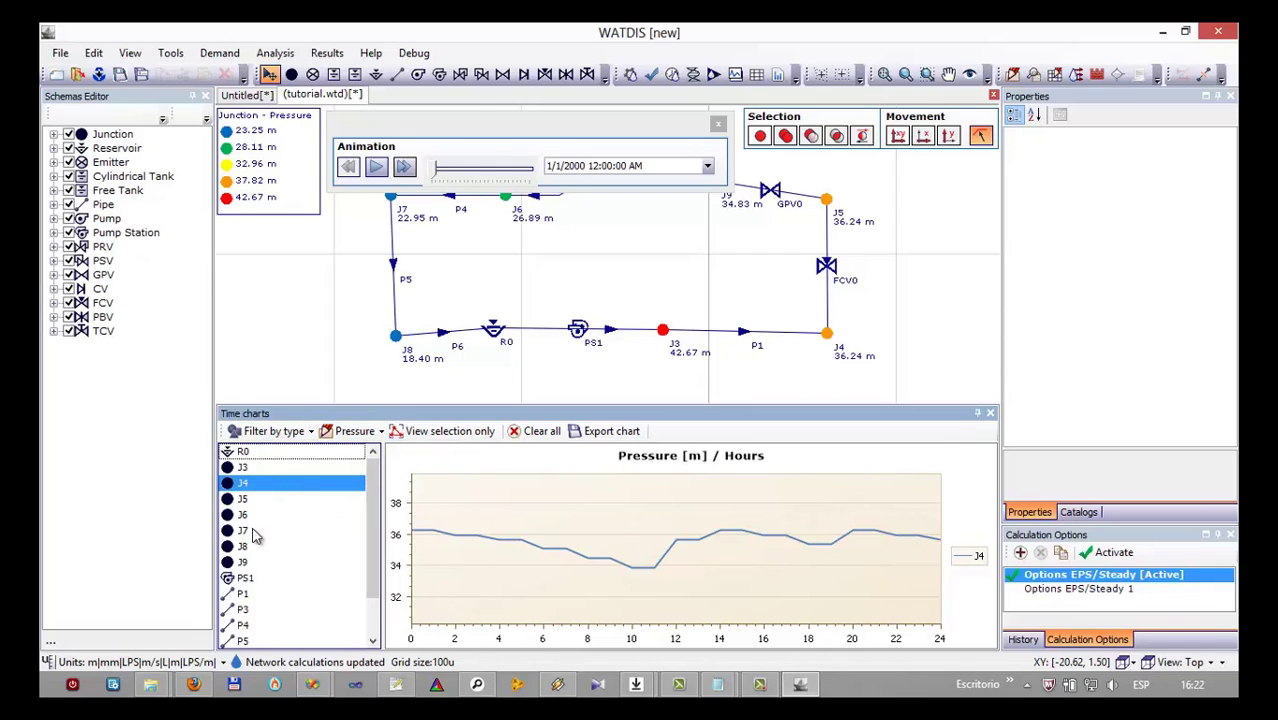
Compare J4's pressure curve with those of J7 and J8, leaving only J4 and J7 in the chart.
left_click(255, 547, "ctrl")
left_click(255, 531, "ctrl")
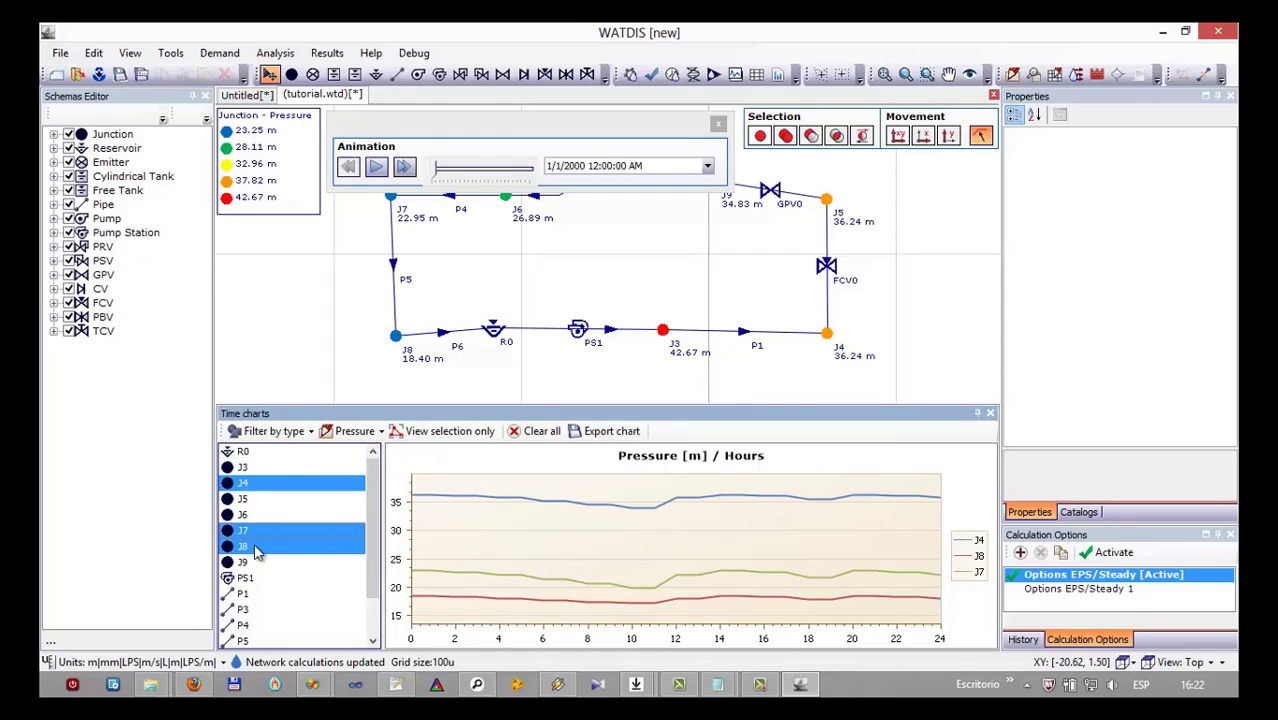
left_click(255, 547, "ctrl")
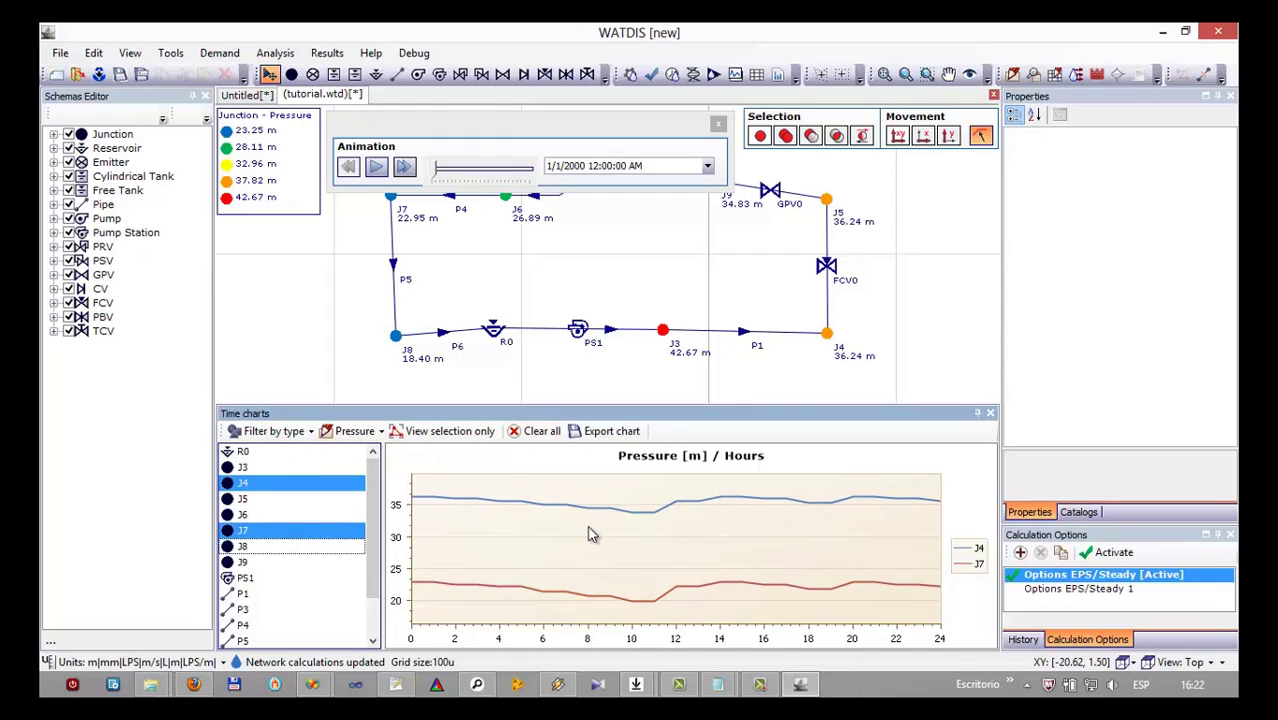